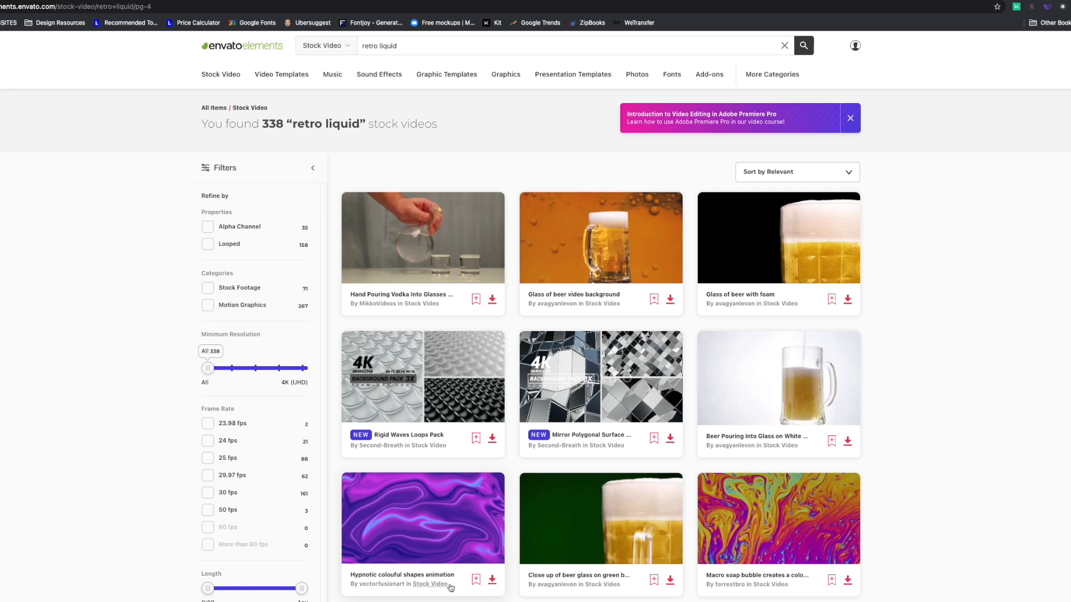
{"action": "mouse_move", "coordinate": [434, 535]}
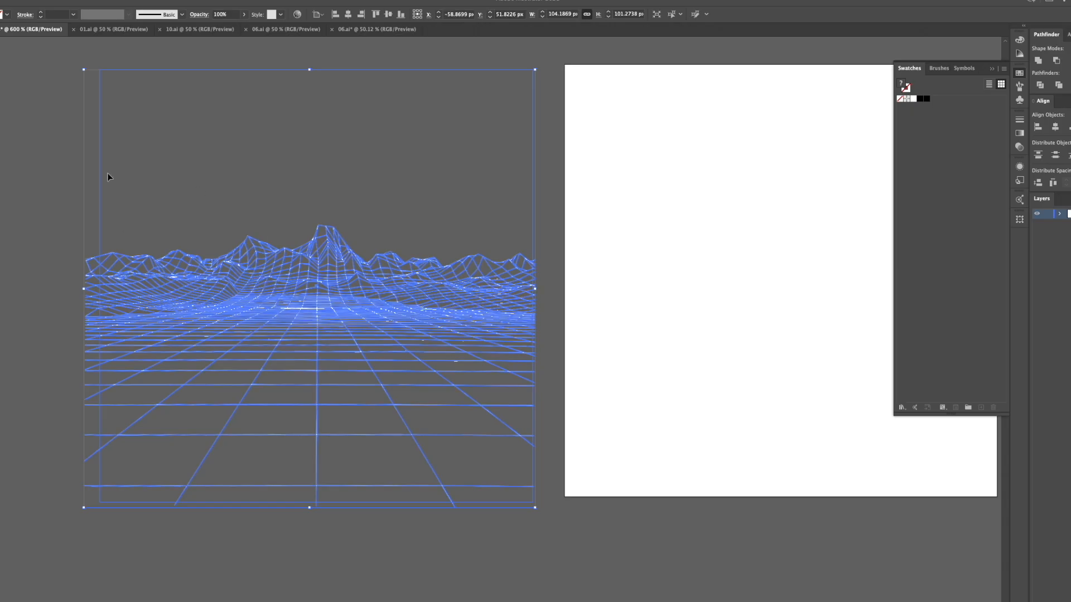
{"action": "left_click", "coordinate": [8, 192]}
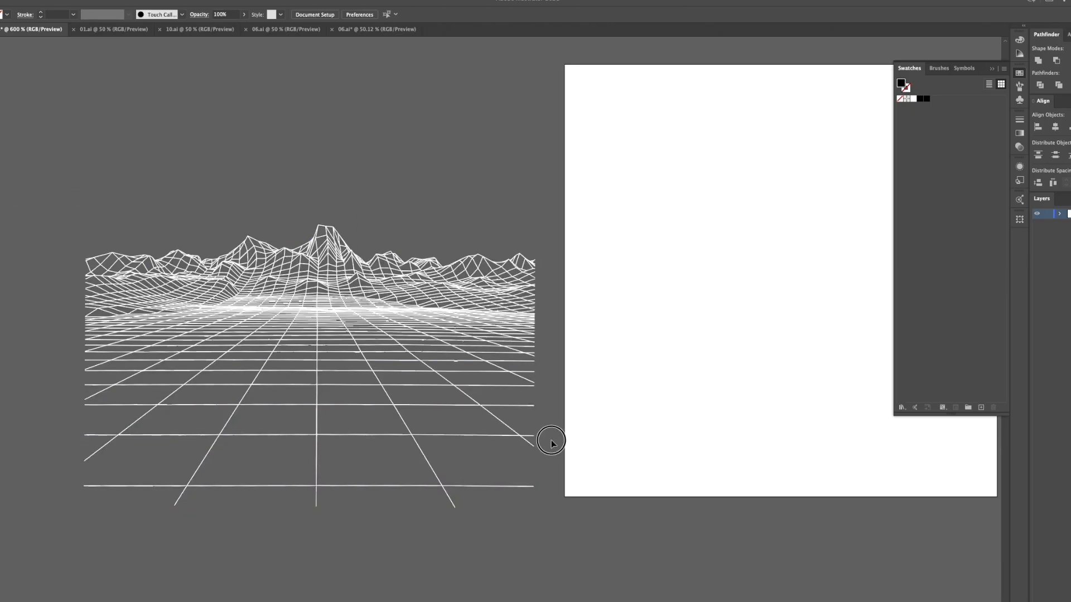
{"action": "left_click_drag", "start_coordinate": [550, 440], "coordinate": [439, 528]}
{"action": "left_click", "coordinate": [439, 528]}
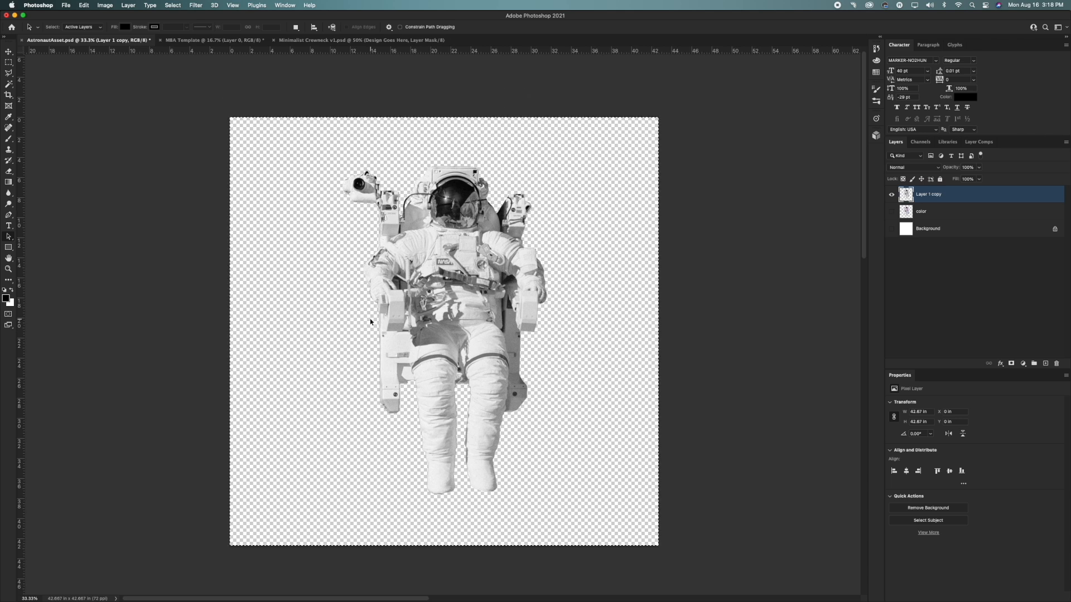
Clear the selection around the astronaut canvas and activate the Move tool.
{"action": "key", "text": "ctrl+d"}
{"action": "key", "text": "v"}
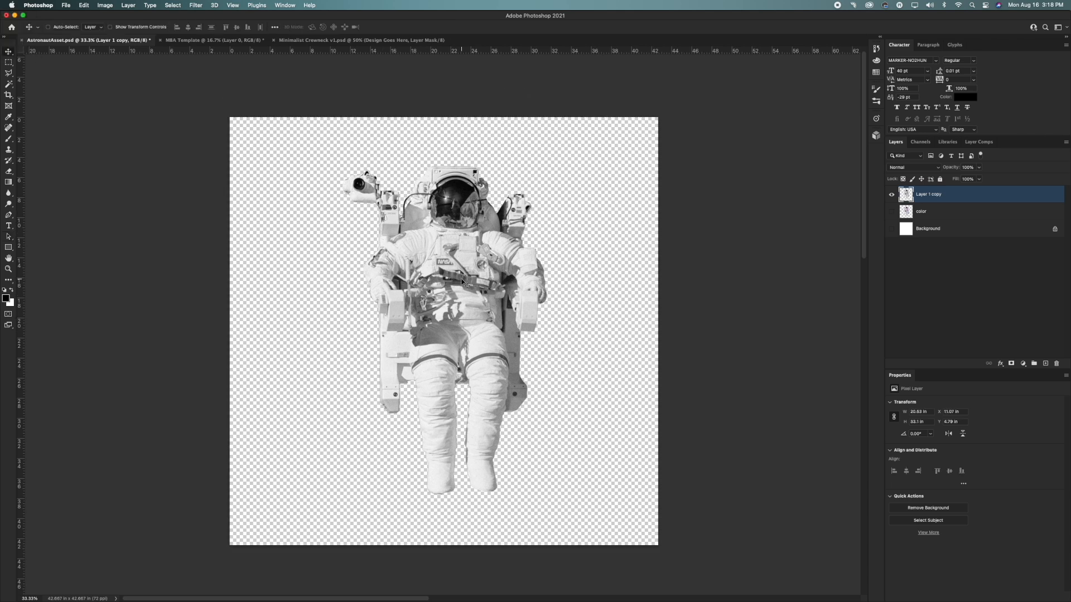
Toggle the visibility of the Layer 1 copy and color layers to compare them, leaving only Layer 1 copy shown.
{"action": "left_click", "coordinate": [892, 194]}
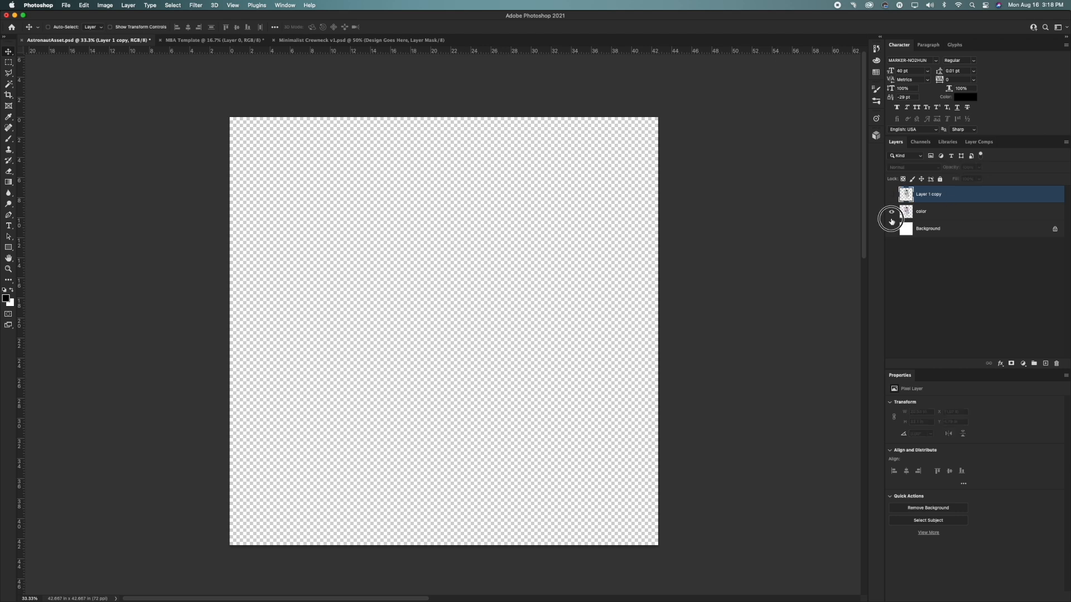
{"action": "left_click", "coordinate": [892, 211]}
{"action": "left_click", "coordinate": [891, 211]}
{"action": "left_click", "coordinate": [891, 194]}
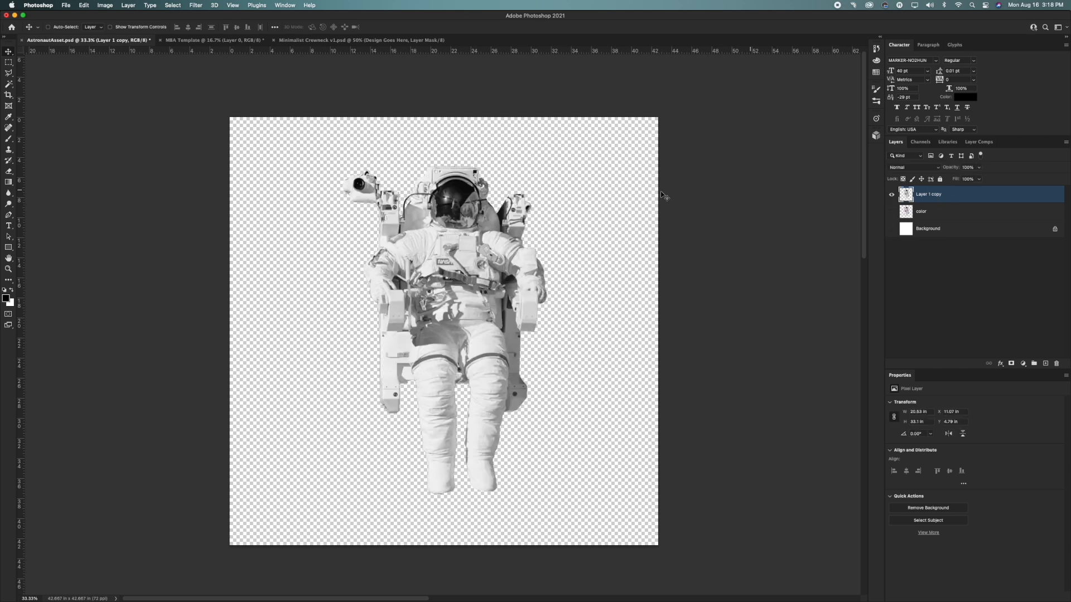
Copy the black-and-white astronaut layer into the MBA Template document, placing it near the canvas centre.
{"action": "left_click", "coordinate": [218, 46]}
{"action": "left_click_drag", "start_coordinate": [217, 46], "coordinate": [457, 313]}
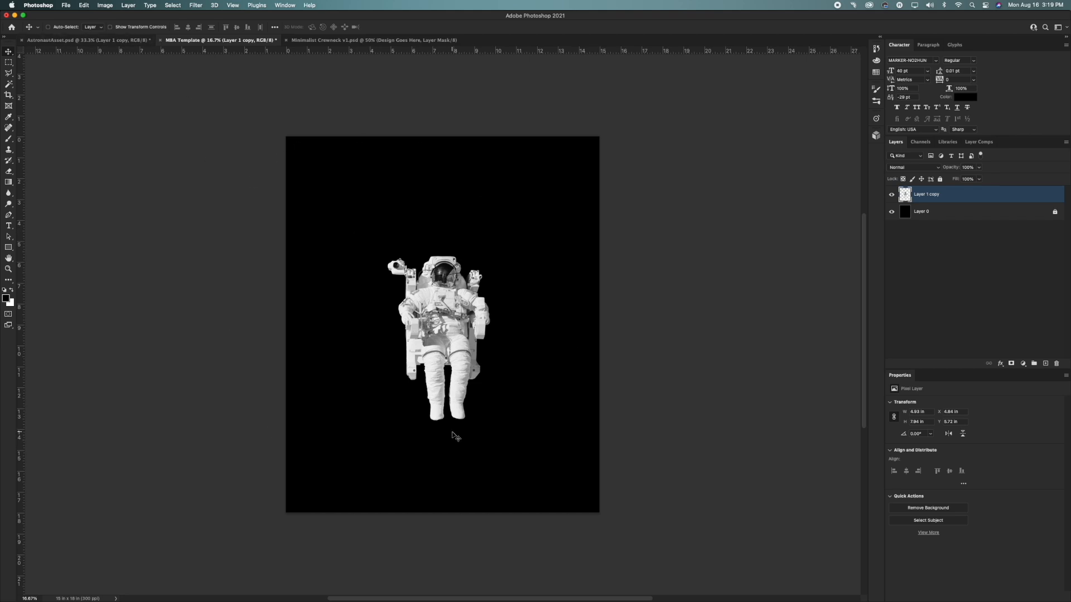
Check the template's canvas size settings without changing them.
{"action": "left_click", "coordinate": [105, 5]}
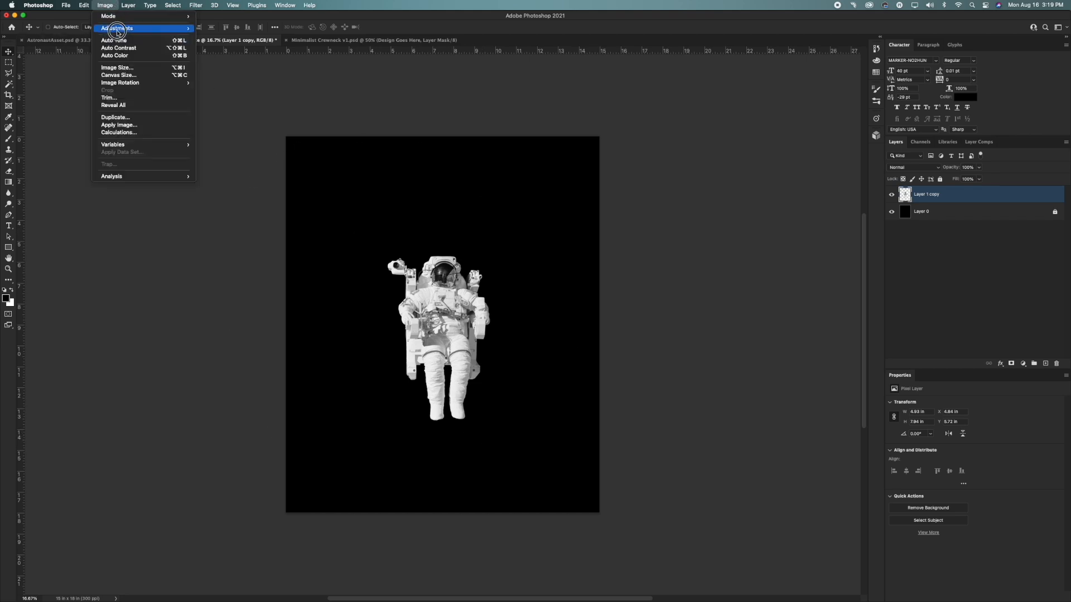
{"action": "left_click", "coordinate": [119, 75]}
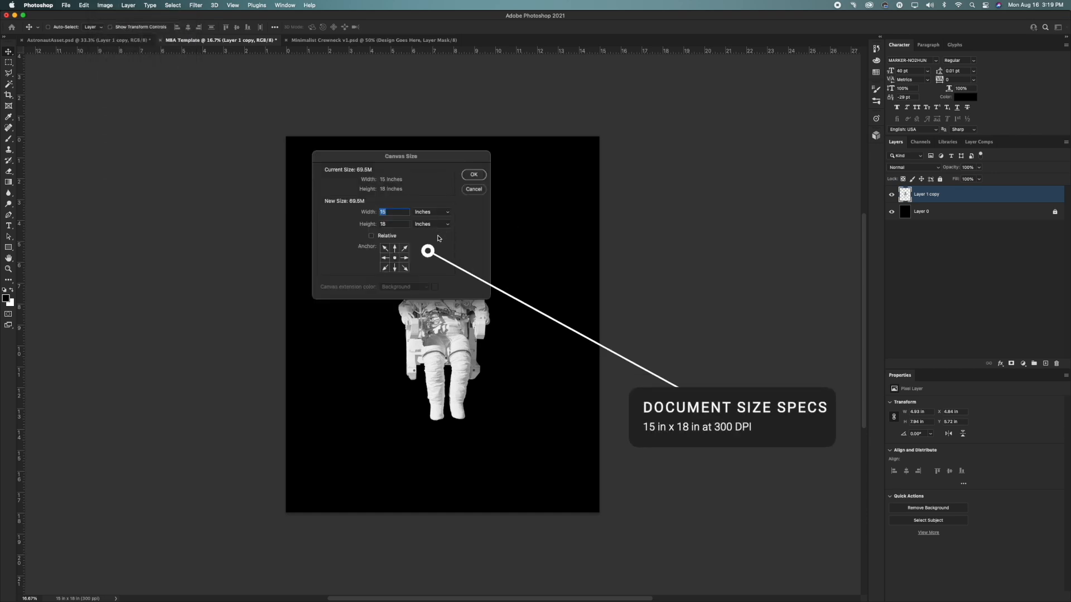
{"action": "left_click", "coordinate": [471, 190]}
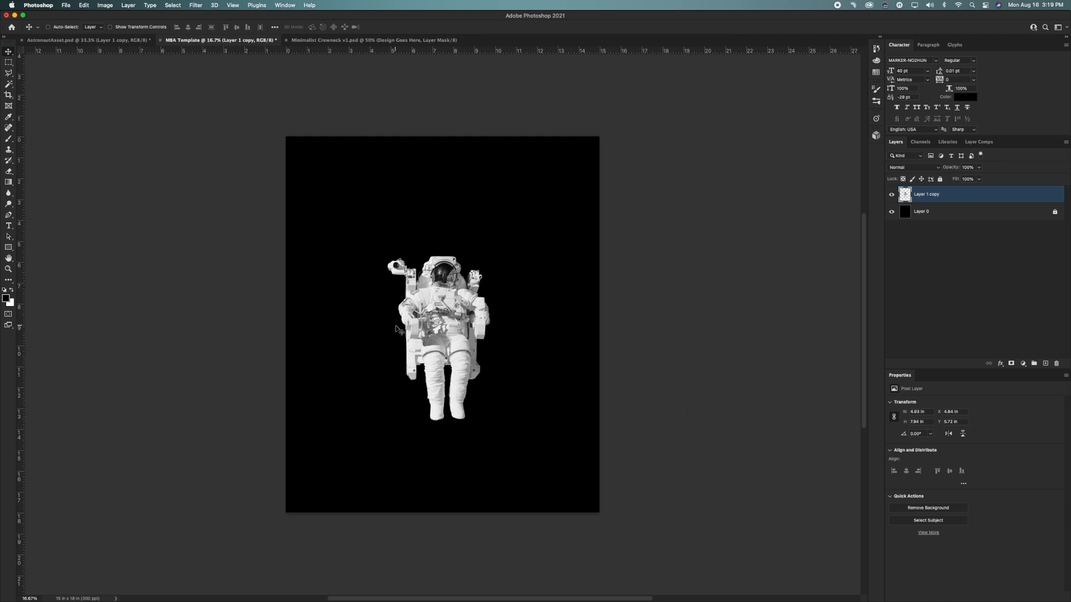
Rename the Layer 1 copy layer as Astronuat.
{"action": "double_click", "coordinate": [937, 195]}
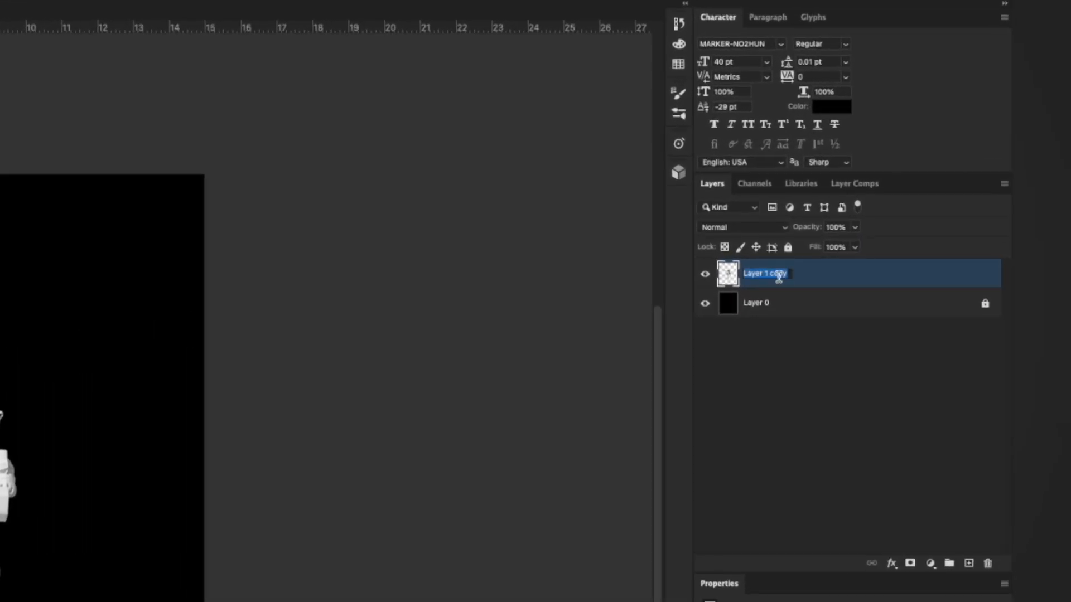
{"action": "type", "text": "Astronuat"}
{"action": "key", "text": "Return"}
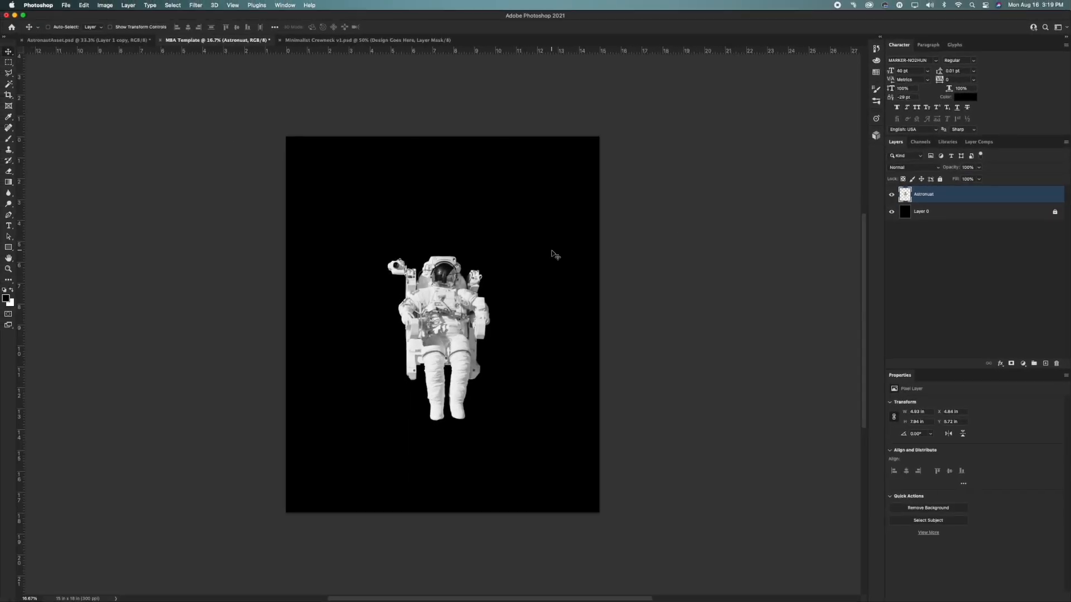
Scale the astronaut up to about 9.66 by 15.69 in and reposition it to fill most of the canvas height.
{"action": "key", "text": "super+t"}
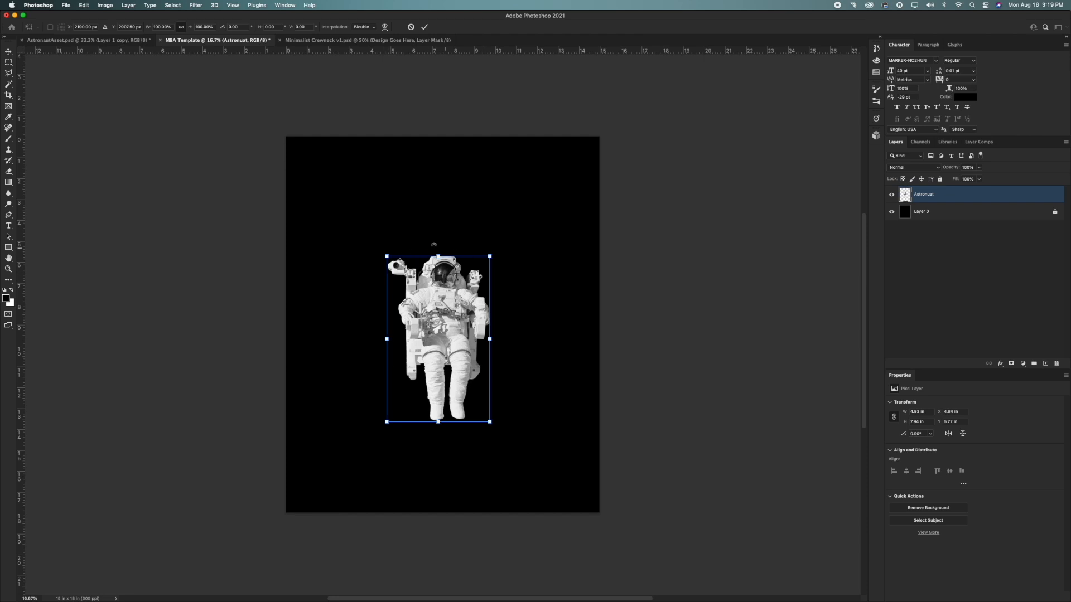
{"action": "left_click_drag", "start_coordinate": [486, 254], "coordinate": [553, 194]}
{"action": "left_click_drag", "start_coordinate": [424, 270], "coordinate": [447, 232]}
{"action": "key", "text": "Return"}
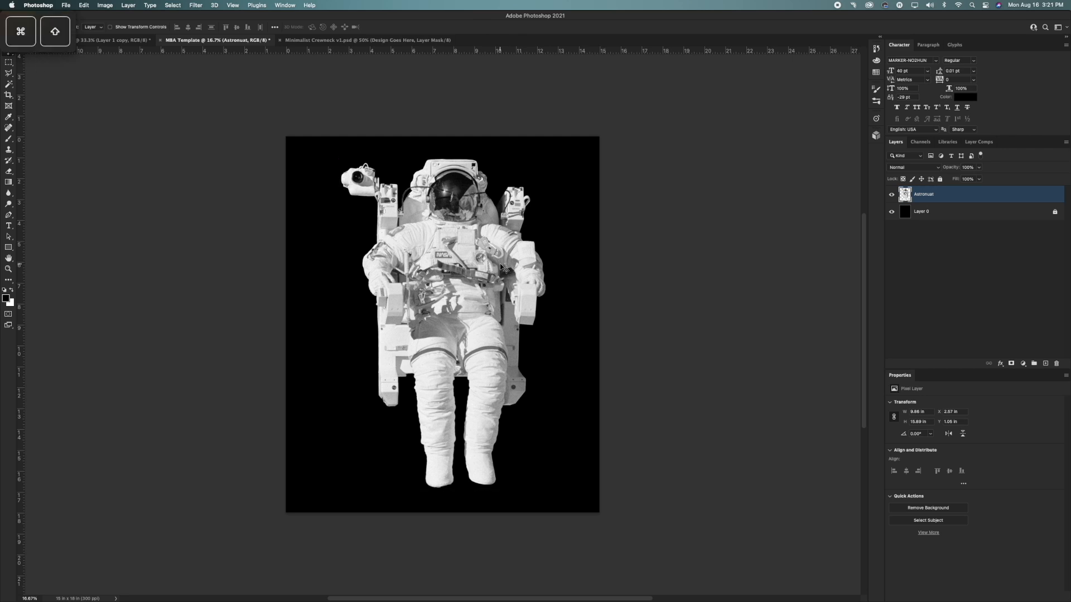
Open Camera Raw on the astronaut and set Contrast +48, Highlights -56, Shadows +51, Whites -33, Blacks -32, Texture +25, Clarity +1 and Dehaze +8.
{"action": "key", "text": "super+shift+a"}
{"action": "left_click", "coordinate": [385, 183]}
{"action": "left_click_drag", "start_coordinate": [384, 184], "coordinate": [162, 162]}
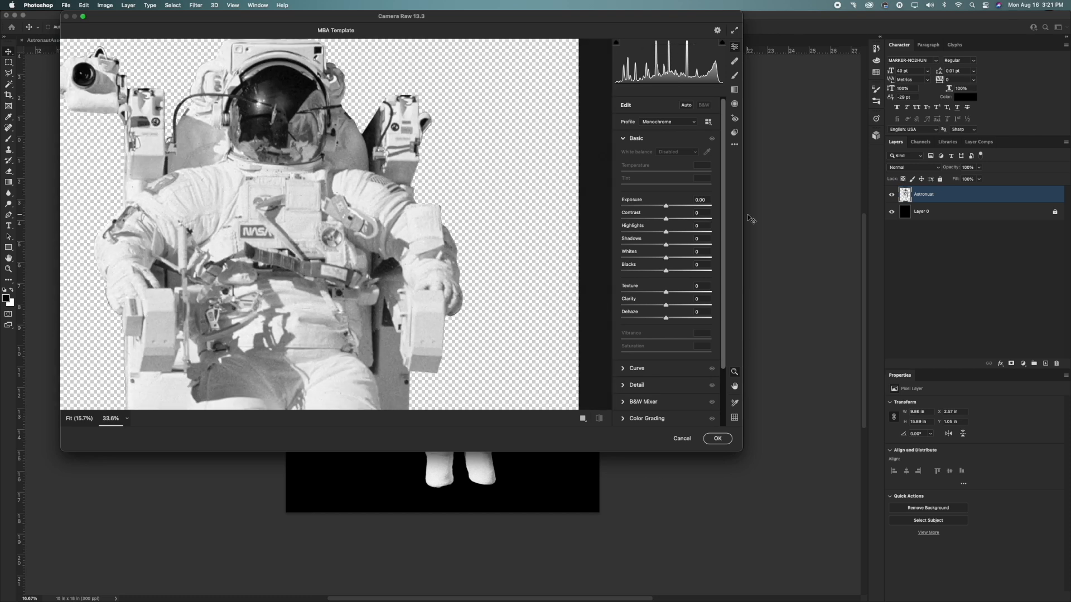
{"action": "left_click_drag", "start_coordinate": [665, 231], "coordinate": [681, 257]}
{"action": "left_click_drag", "start_coordinate": [740, 240], "coordinate": [697, 240]}
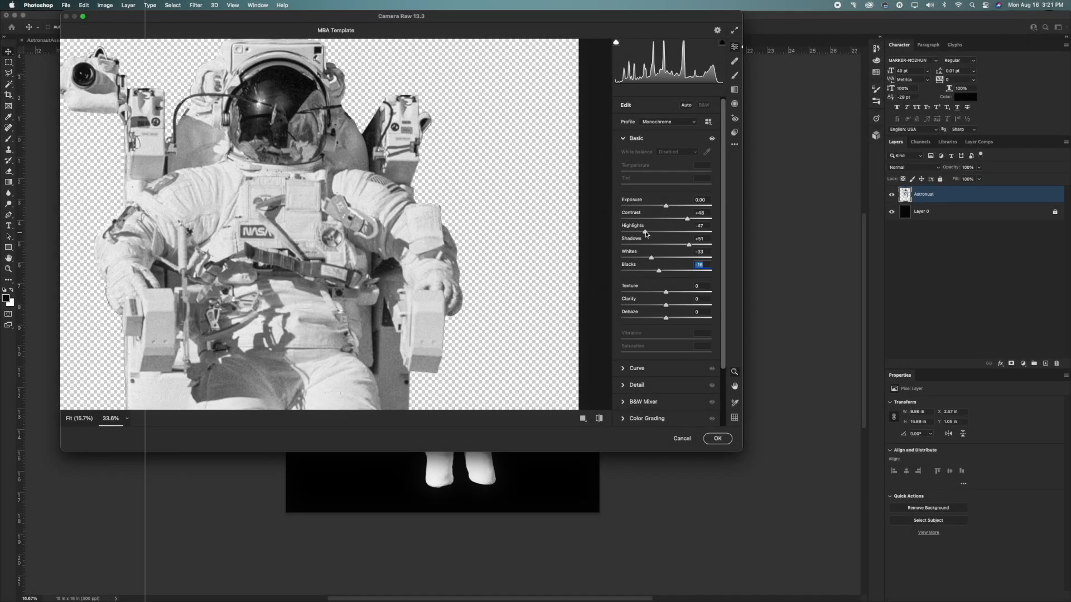
{"action": "left_click_drag", "start_coordinate": [646, 234], "coordinate": [641, 234]}
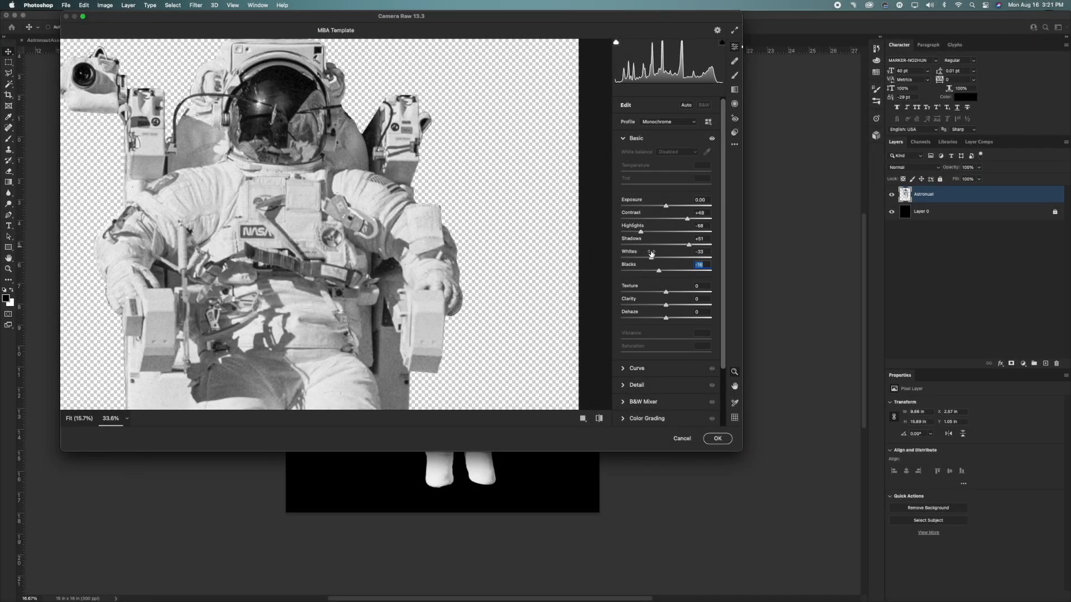
{"action": "left_click_drag", "start_coordinate": [658, 271], "coordinate": [670, 316]}
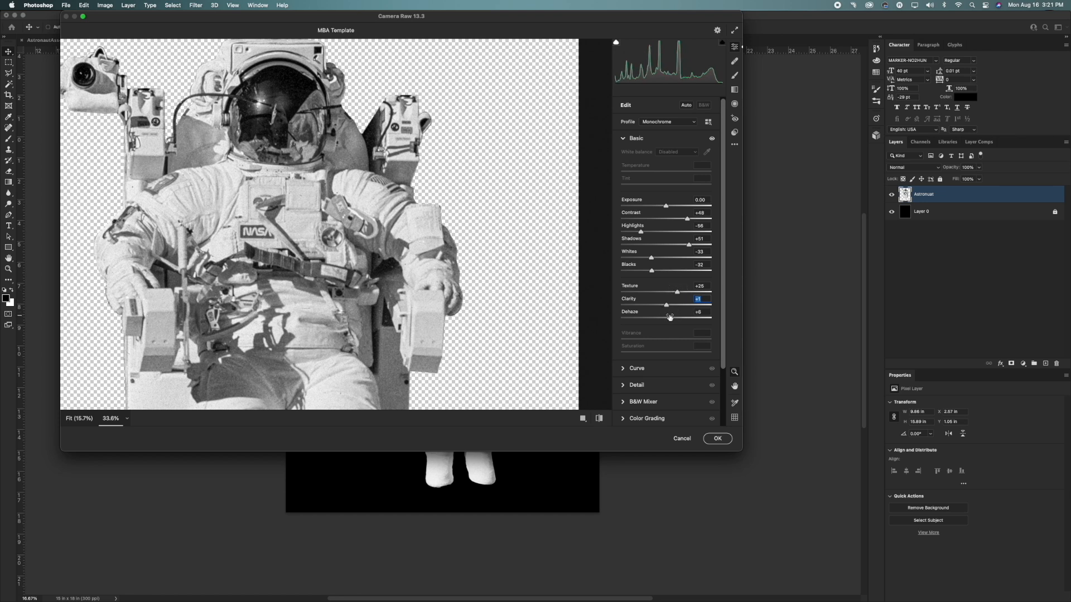
Refine the Camera Raw settings to Contrast +52, Highlights -59 and Whites -7, and apply the filter.
{"action": "left_click_drag", "start_coordinate": [651, 258], "coordinate": [663, 257]}
{"action": "left_click_drag", "start_coordinate": [641, 232], "coordinate": [690, 220]}
{"action": "left_click_drag", "start_coordinate": [663, 258], "coordinate": [663, 257]}
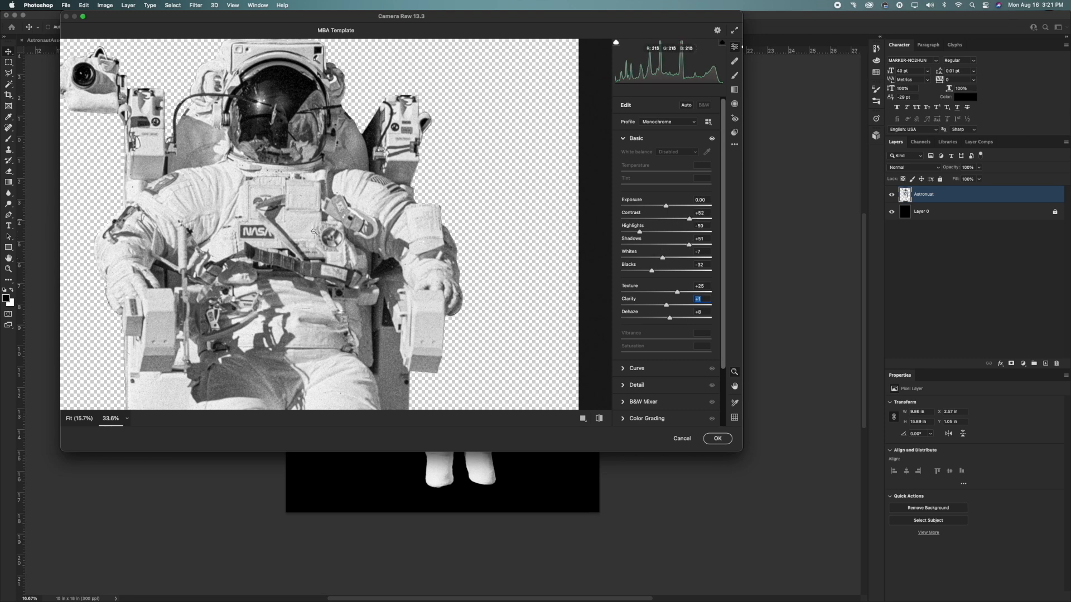
{"action": "left_click", "coordinate": [718, 438]}
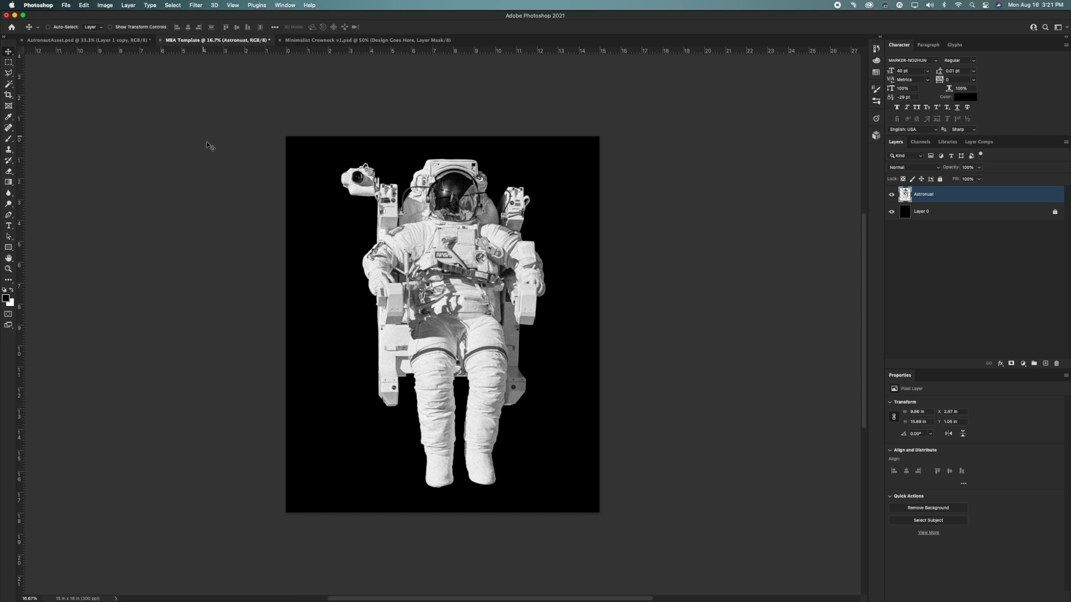
Shift the astronaut slightly left on the canvas, to an X position of about 2.05 in.
{"action": "left_click_drag", "start_coordinate": [465, 268], "coordinate": [453, 267]}
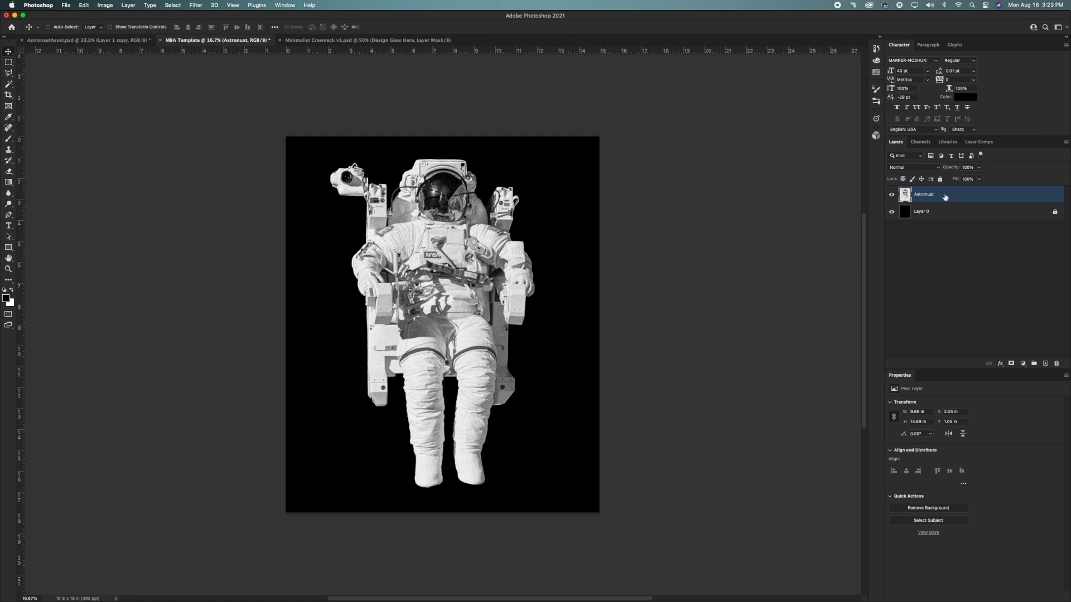
Add a Threshold adjustment layer above the astronaut and set its threshold level to 100.
{"action": "left_click", "coordinate": [1023, 364]}
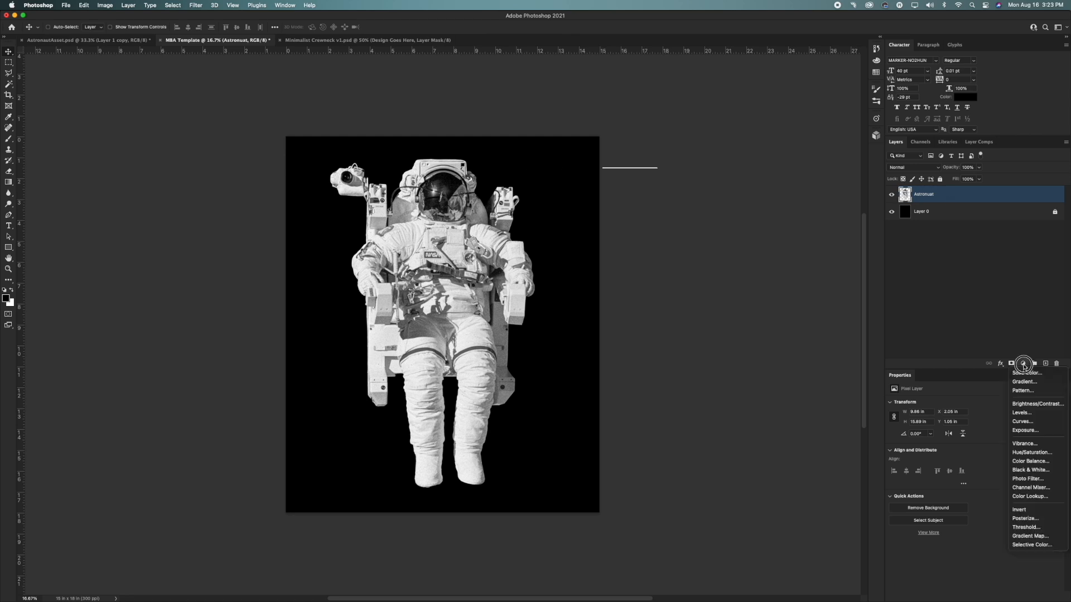
{"action": "left_click", "coordinate": [1025, 361]}
{"action": "left_click", "coordinate": [1026, 360]}
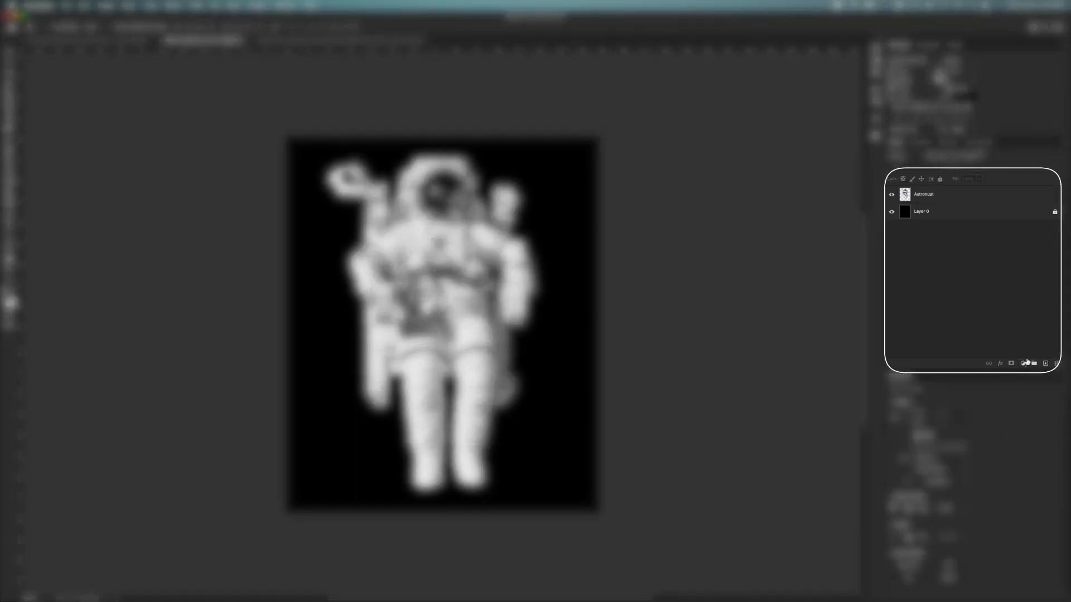
{"action": "left_click", "coordinate": [1024, 362]}
{"action": "left_click", "coordinate": [1023, 363]}
{"action": "left_click", "coordinate": [940, 202]}
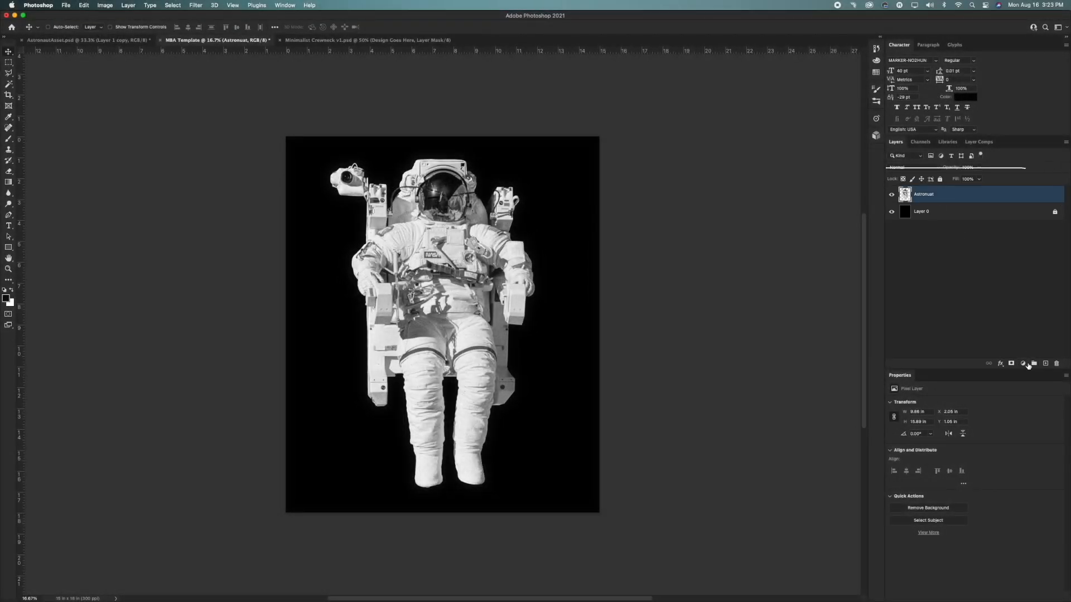
{"action": "left_click", "coordinate": [1024, 364]}
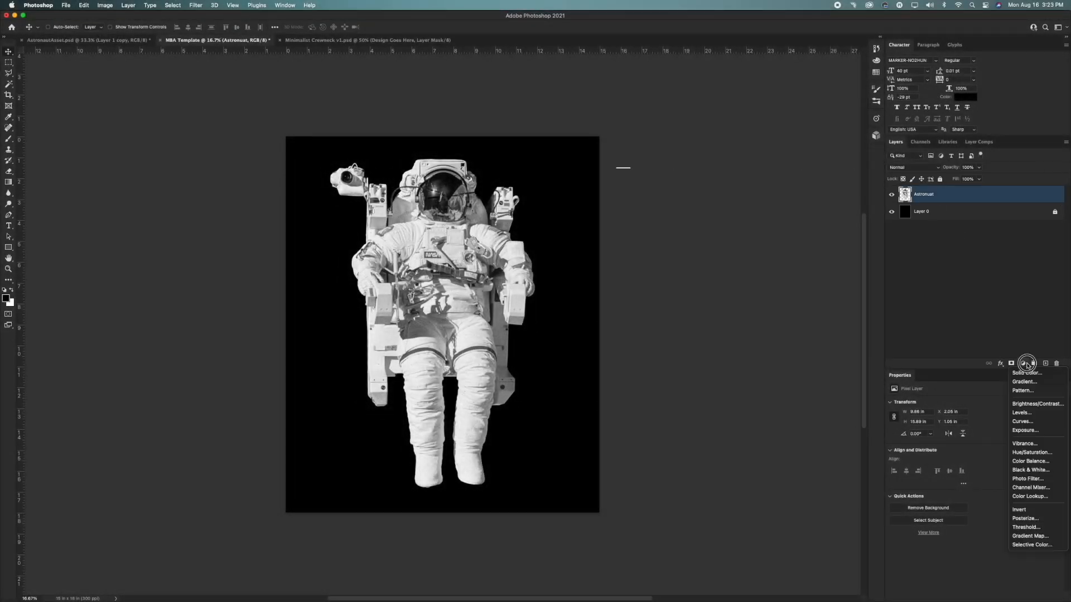
{"action": "left_click", "coordinate": [1026, 527]}
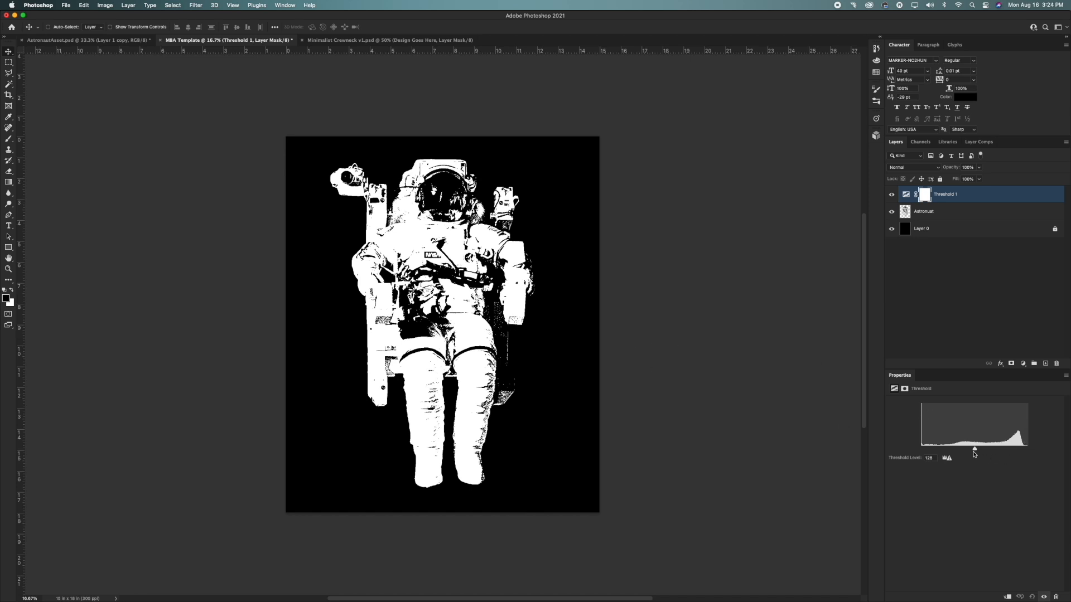
{"action": "left_click_drag", "start_coordinate": [975, 449], "coordinate": [963, 449]}
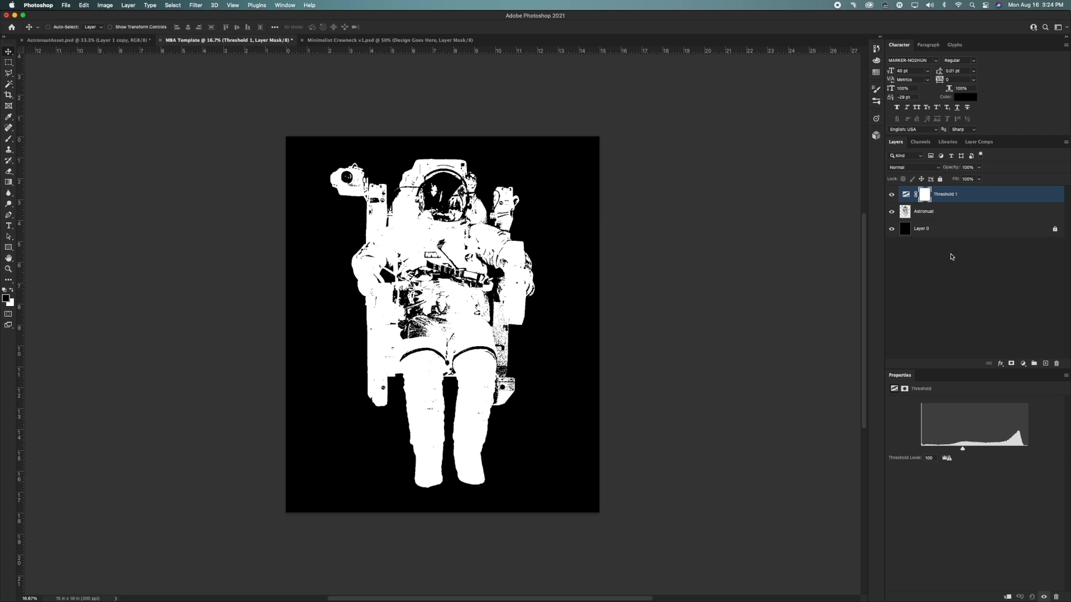
Unlock the black background layer and rename it BG SHIRT COLOR.
{"action": "left_click", "coordinate": [927, 230]}
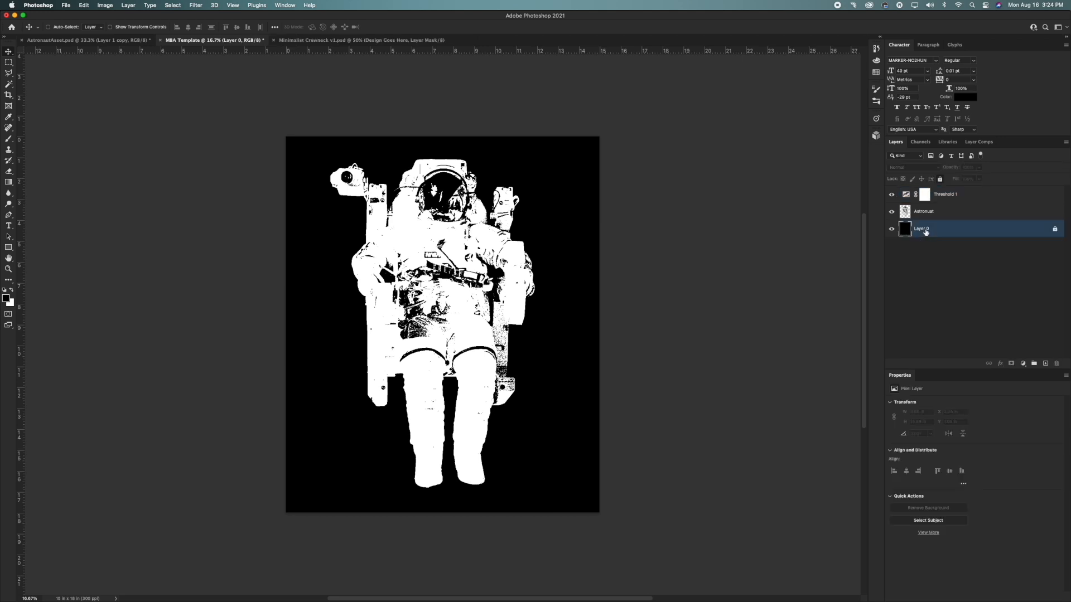
{"action": "left_click", "coordinate": [1055, 229]}
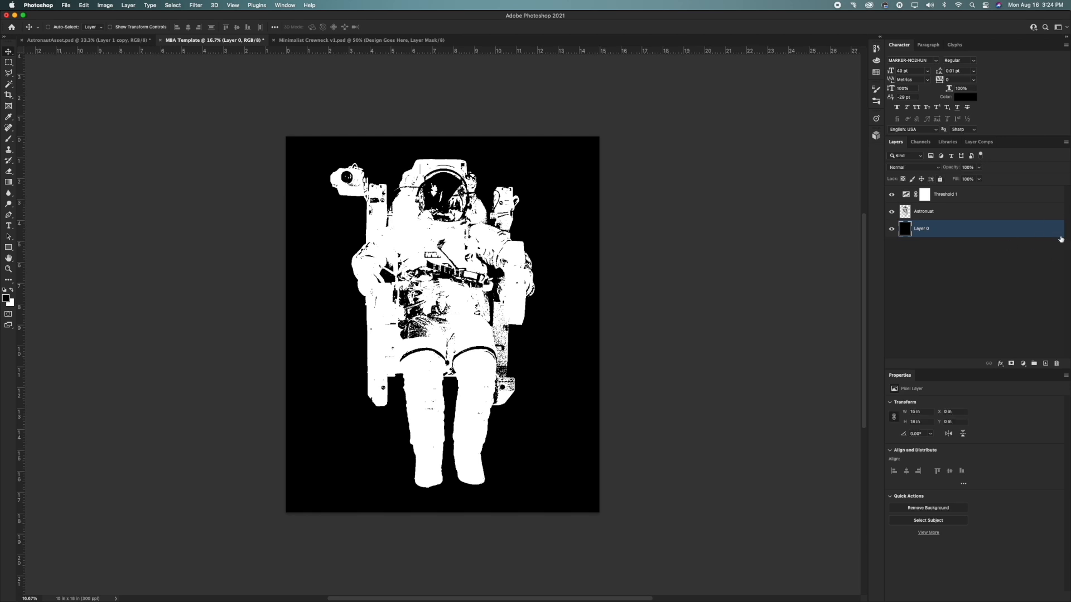
{"action": "double_click", "coordinate": [922, 229]}
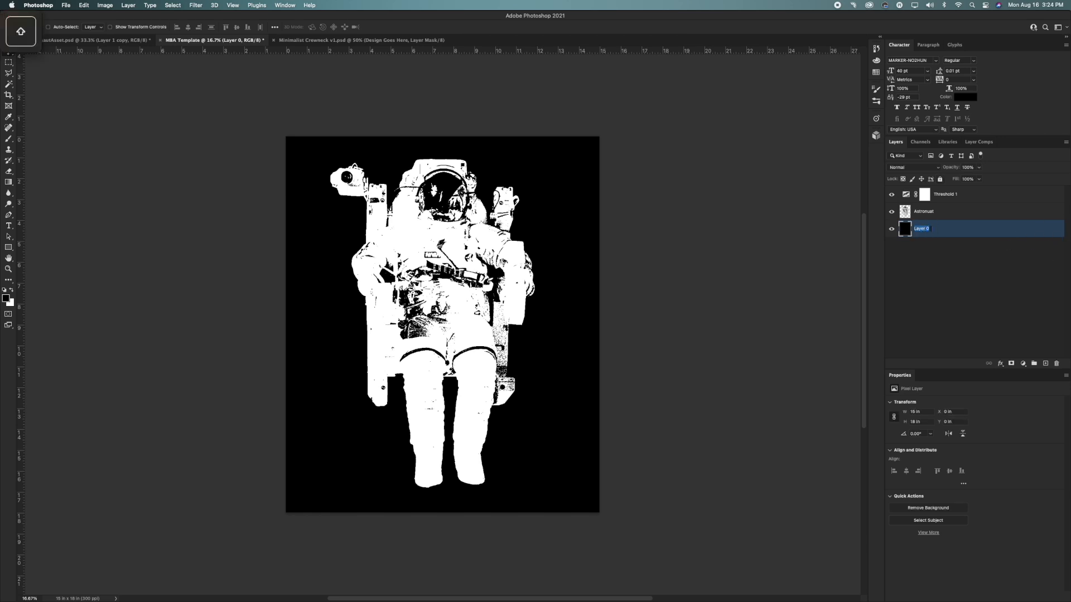
{"action": "type", "text": "BG"}
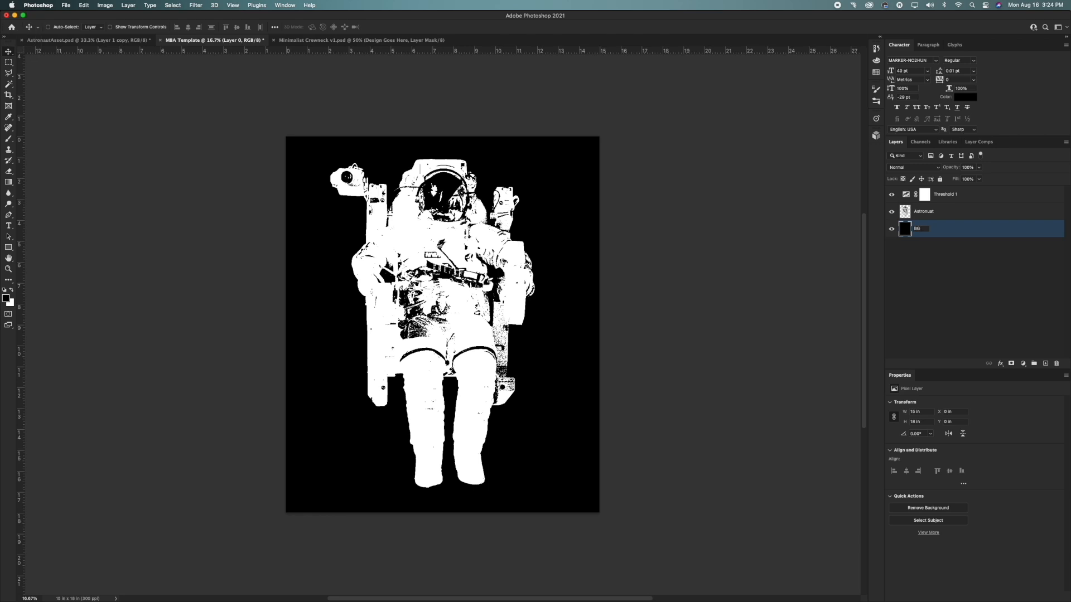
{"action": "type", "text": "SHIRT COLOR"}
{"action": "key", "text": "Return"}
Select the Threshold, astronaut and BG SHIRT COLOR layers and stamp them into a new merged layer.
{"action": "left_click", "coordinate": [955, 196]}
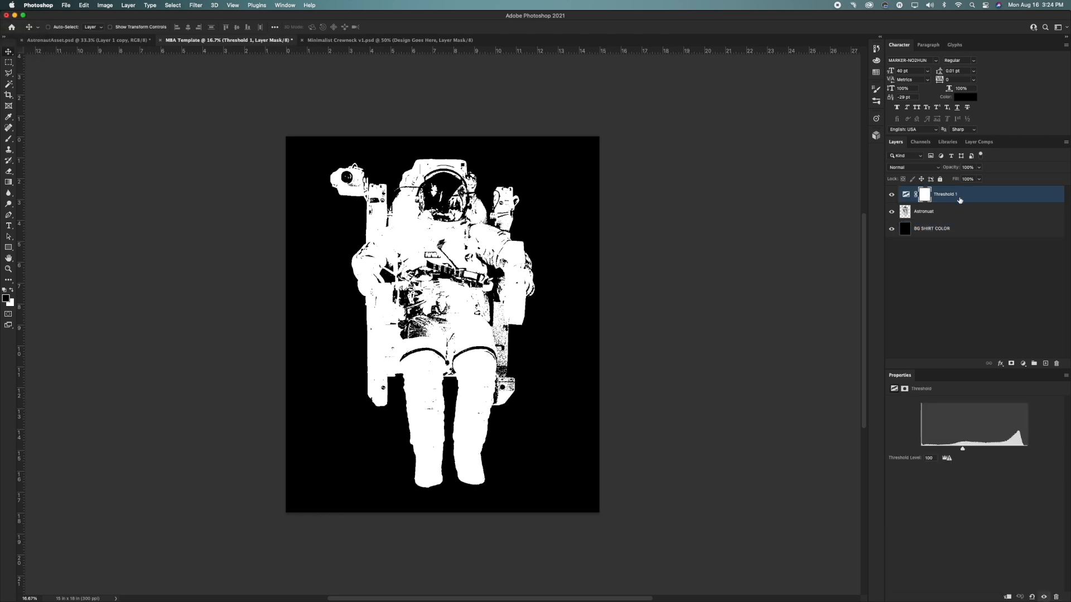
{"action": "key", "text": "shift"}
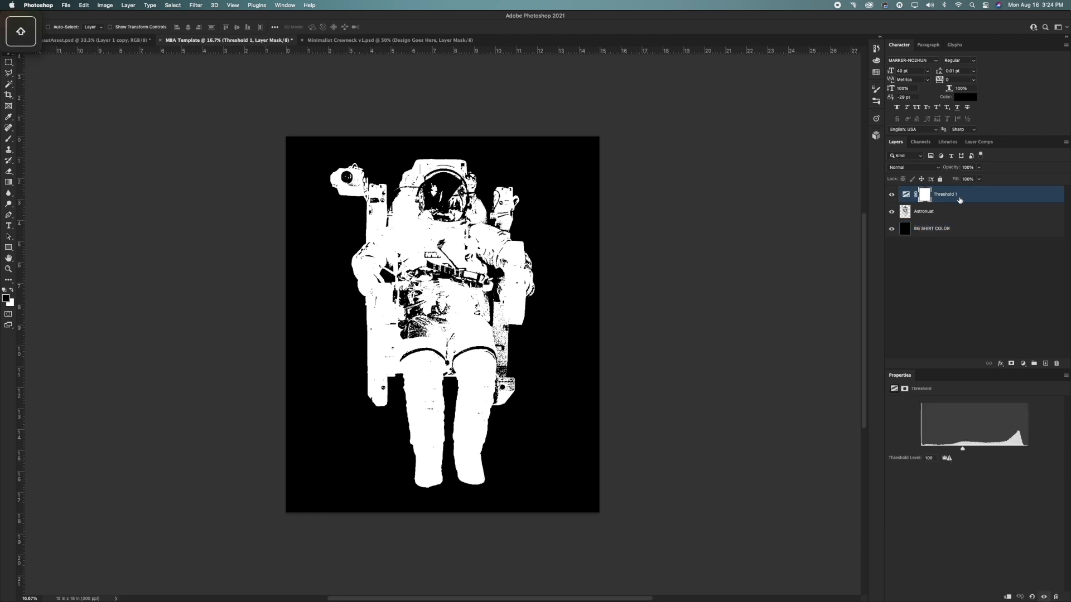
{"action": "left_click", "coordinate": [960, 231], "text": "shift"}
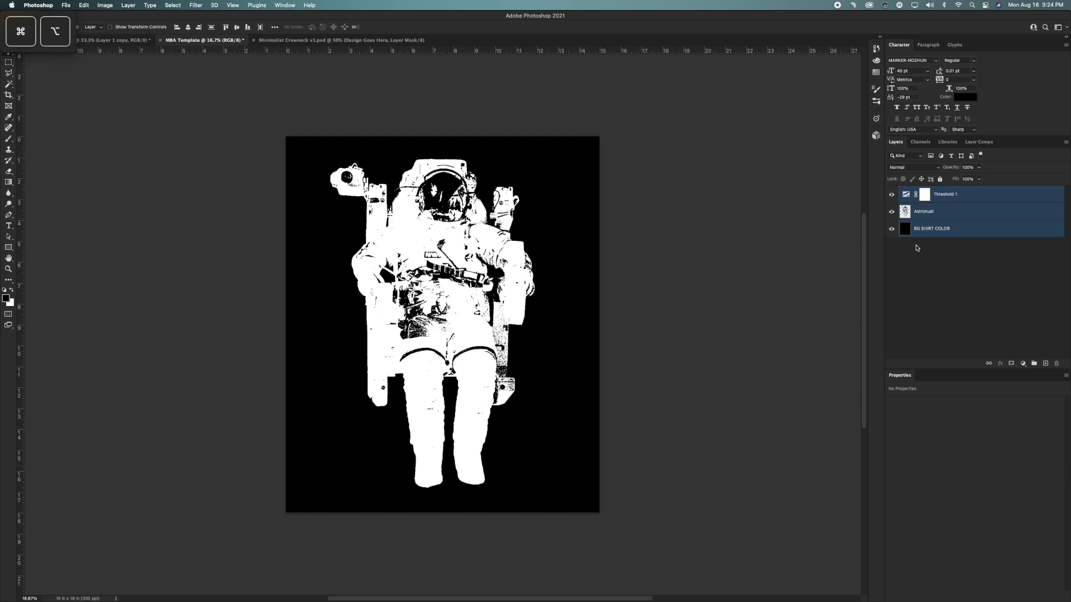
{"action": "key", "text": "super+alt+e"}
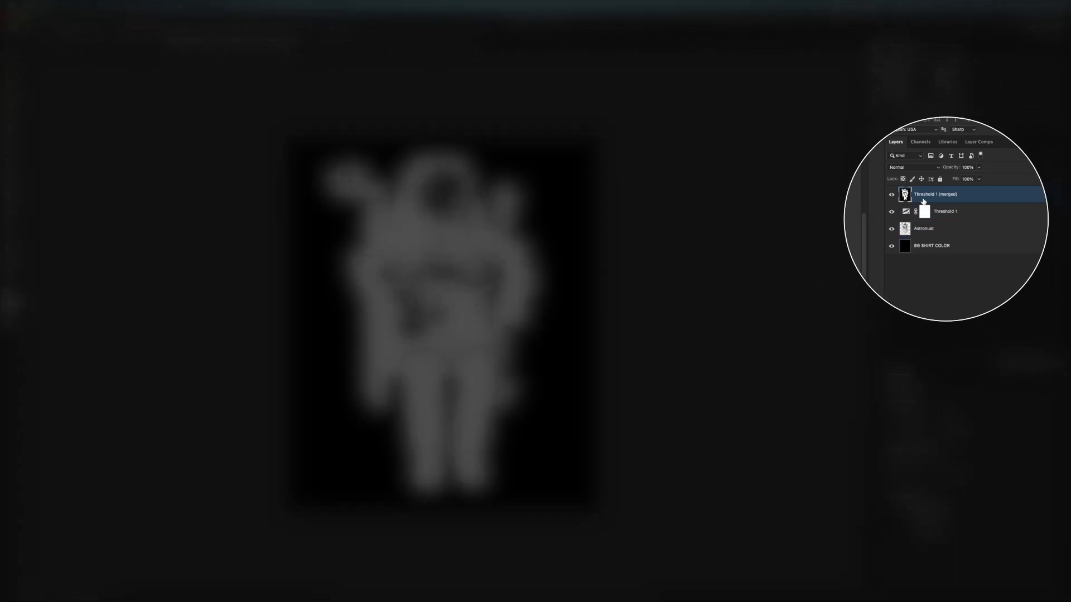
Hide the Threshold 1 adjustment layer and the original astronaut layer beneath the merged layer.
{"action": "left_click_drag", "start_coordinate": [892, 211], "coordinate": [892, 229]}
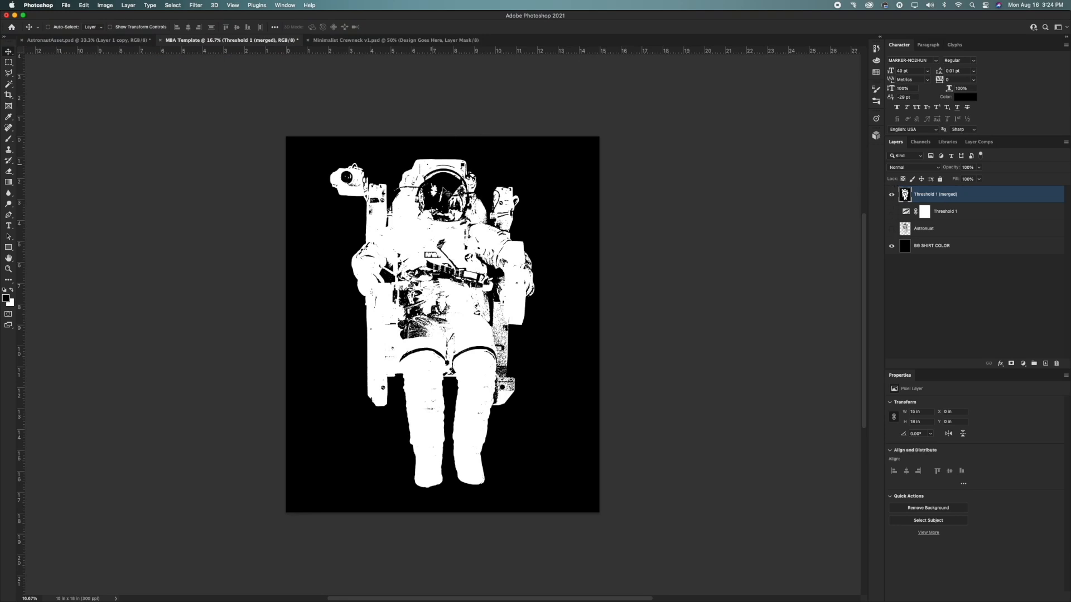
{"action": "left_click", "coordinate": [172, 5]}
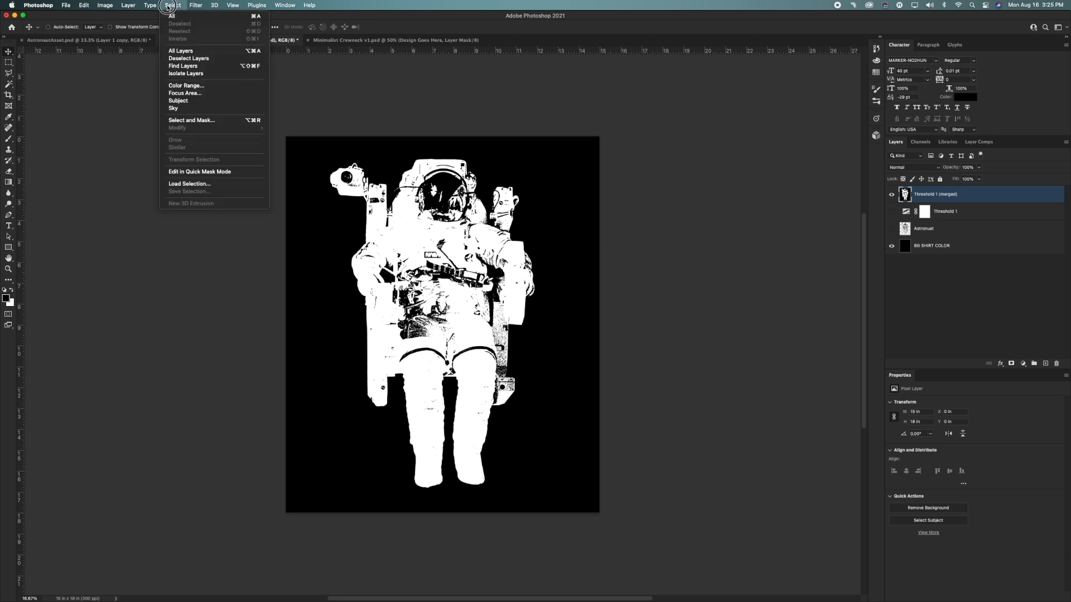
{"action": "left_click", "coordinate": [540, 176]}
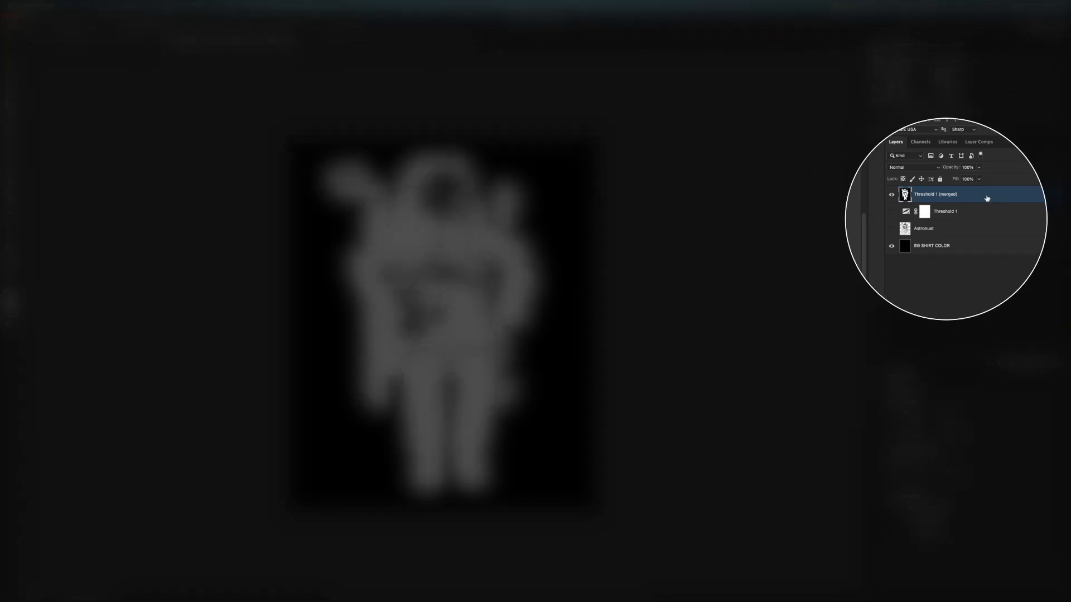
Knock the black out of the merged layer by splitting and raising the This Layer black point in its Blend If settings.
{"action": "double_click", "coordinate": [986, 198]}
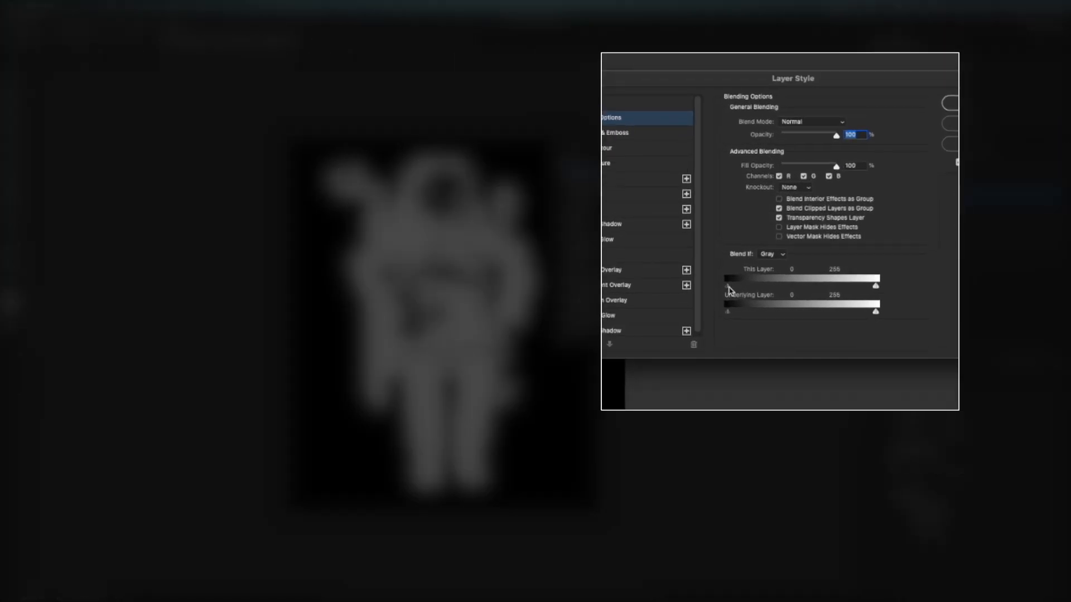
{"action": "left_click_drag", "start_coordinate": [673, 290], "coordinate": [835, 292]}
{"action": "left_click_drag", "start_coordinate": [748, 294], "coordinate": [755, 294]}
{"action": "left_click_drag", "start_coordinate": [674, 291], "coordinate": [681, 291]}
{"action": "left_click", "coordinate": [850, 177]}
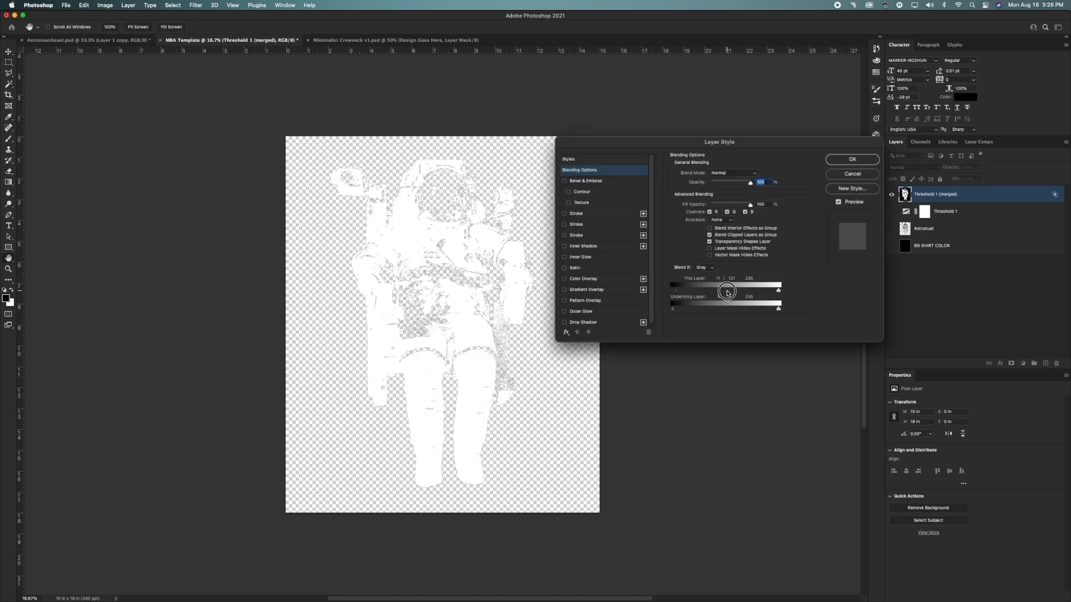
{"action": "left_click", "coordinate": [866, 160]}
Convert the merged layer to a Smart Object and hide it.
{"action": "right_click", "coordinate": [990, 197]}
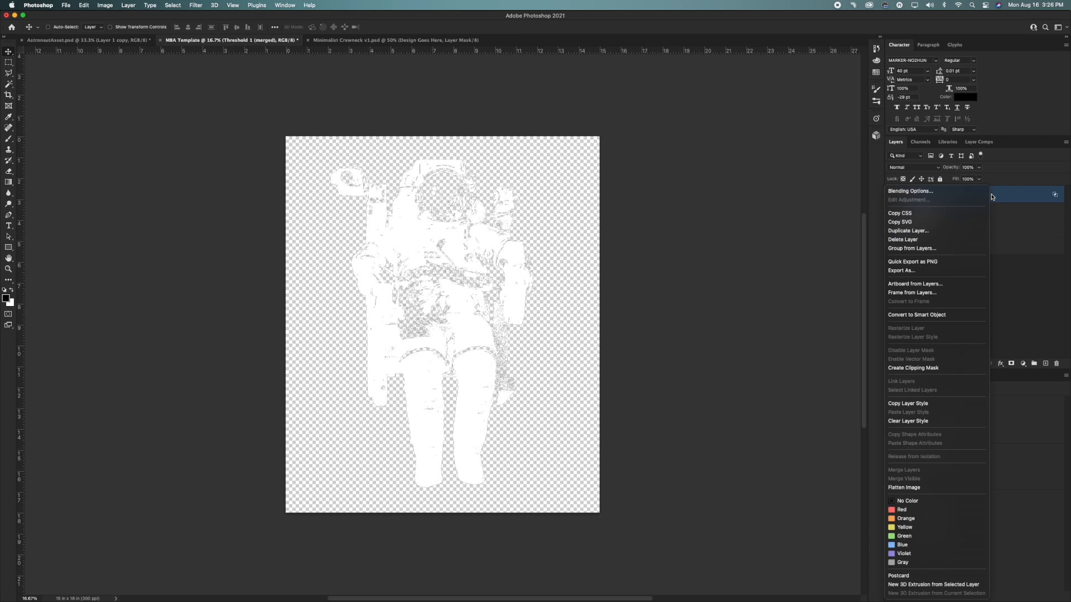
{"action": "left_click", "coordinate": [916, 315]}
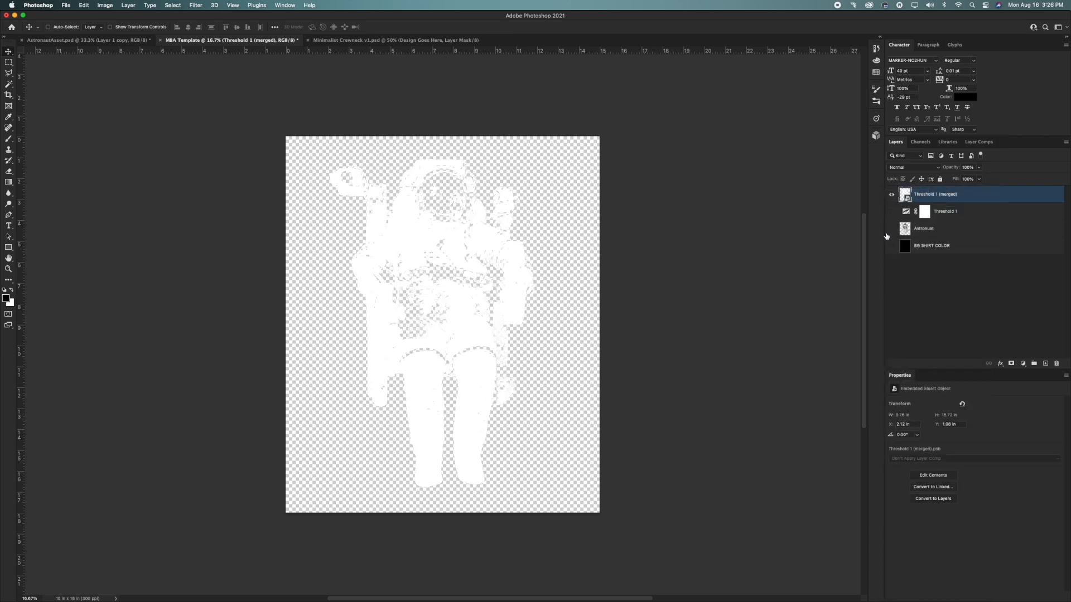
{"action": "left_click", "coordinate": [891, 194]}
{"action": "left_click", "coordinate": [891, 195]}
{"action": "left_click", "coordinate": [891, 194]}
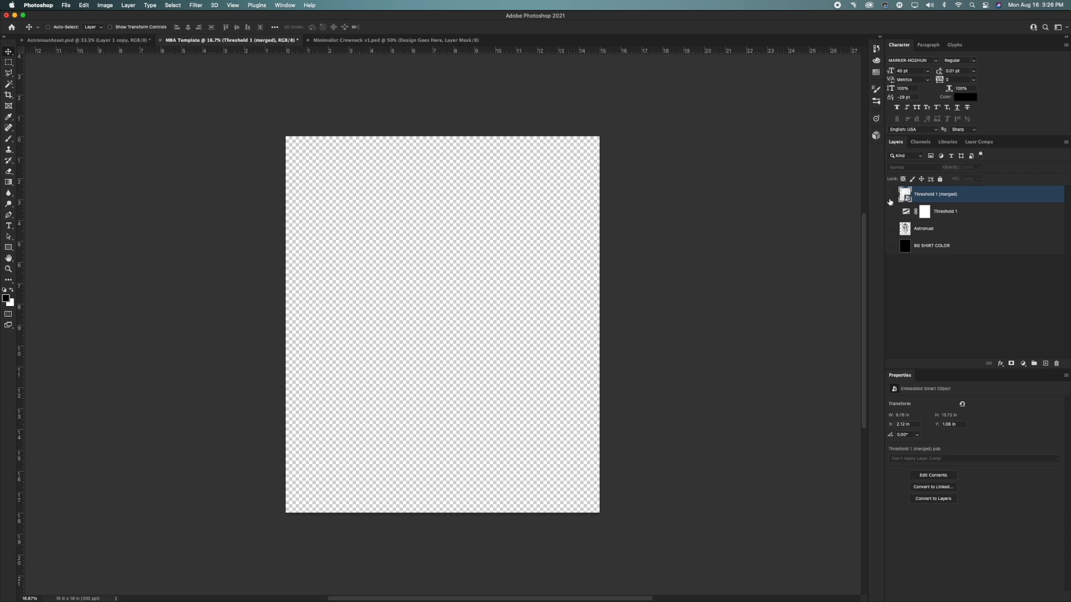
Show the Threshold 1, astronaut and BG SHIRT COLOR layers and raise the threshold level to 214.
{"action": "left_click", "coordinate": [891, 229]}
{"action": "left_click", "coordinate": [891, 246]}
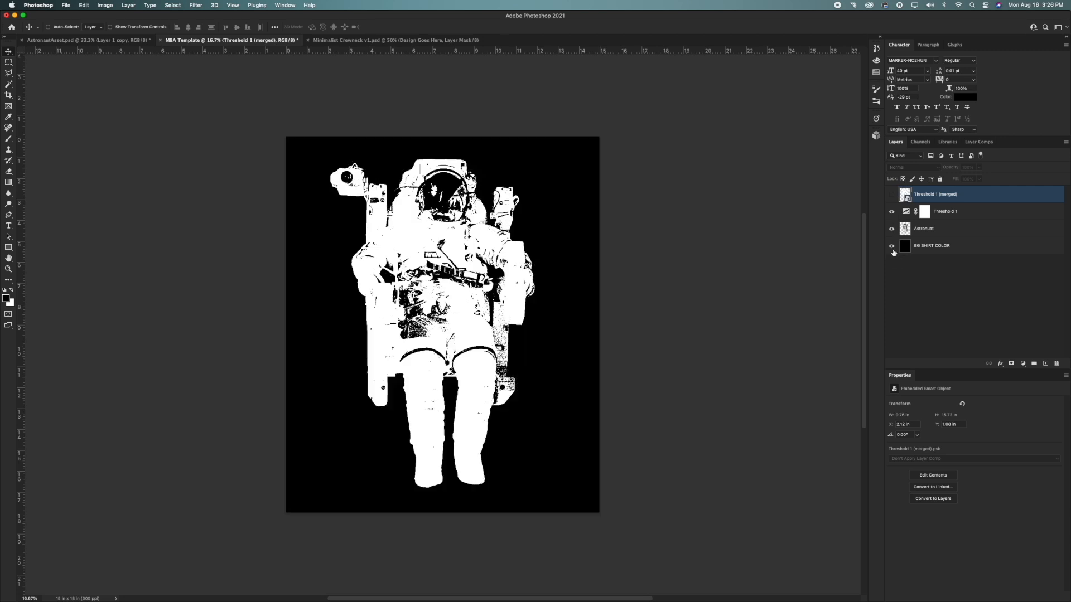
{"action": "left_click", "coordinate": [907, 213]}
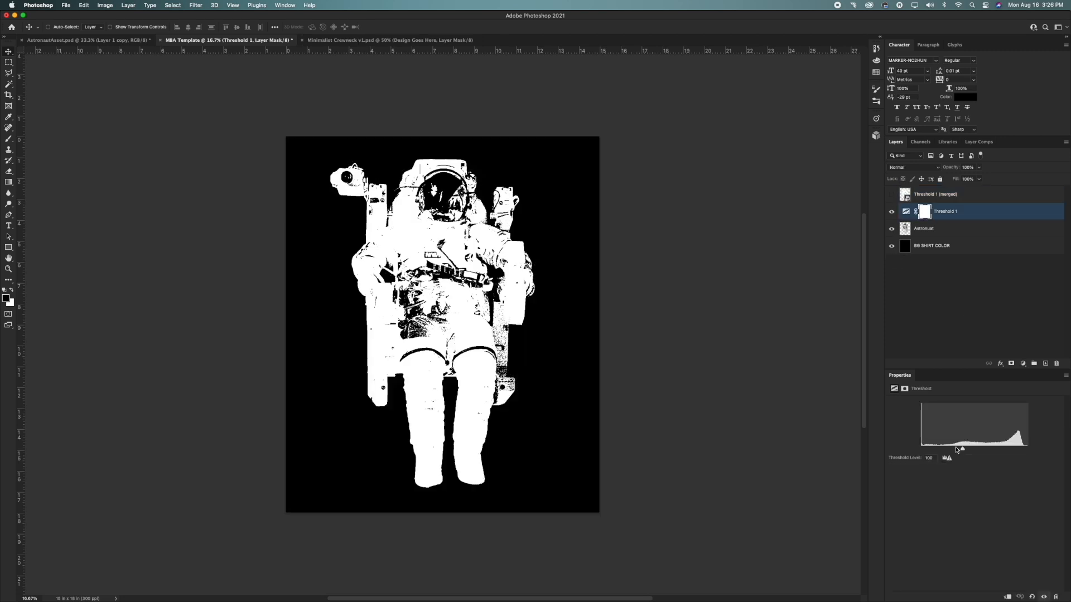
{"action": "left_click_drag", "start_coordinate": [957, 449], "coordinate": [1008, 447]}
Select the Threshold 1, astronaut and BG SHIRT COLOR layers and stamp them into a second merged layer.
{"action": "left_click", "coordinate": [982, 246], "text": "shift"}
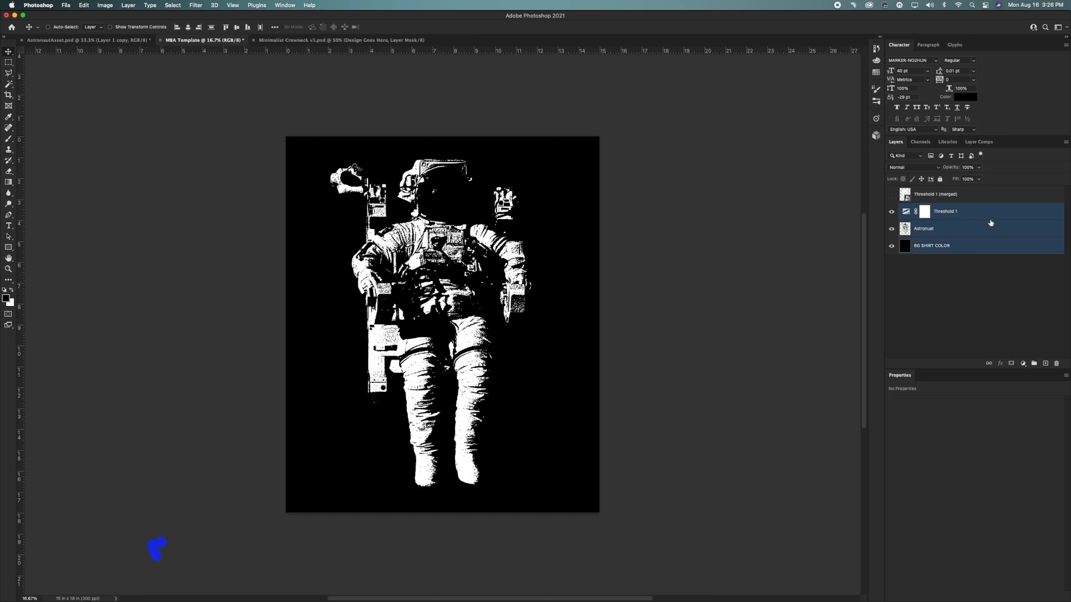
{"action": "left_click", "coordinate": [978, 202]}
{"action": "left_click", "coordinate": [1002, 216]}
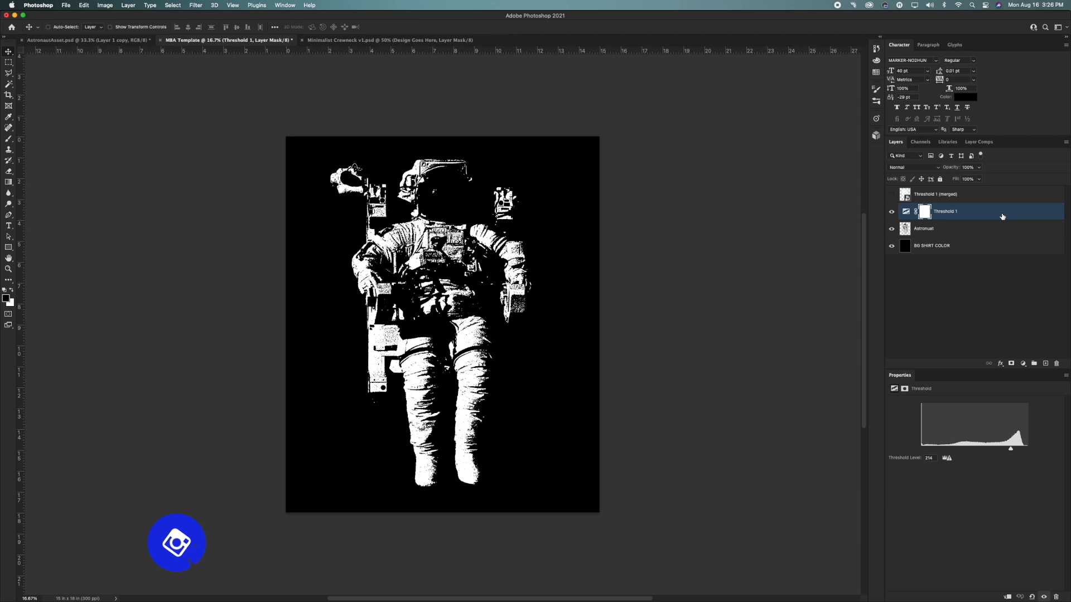
{"action": "left_click", "coordinate": [975, 252], "text": "shift"}
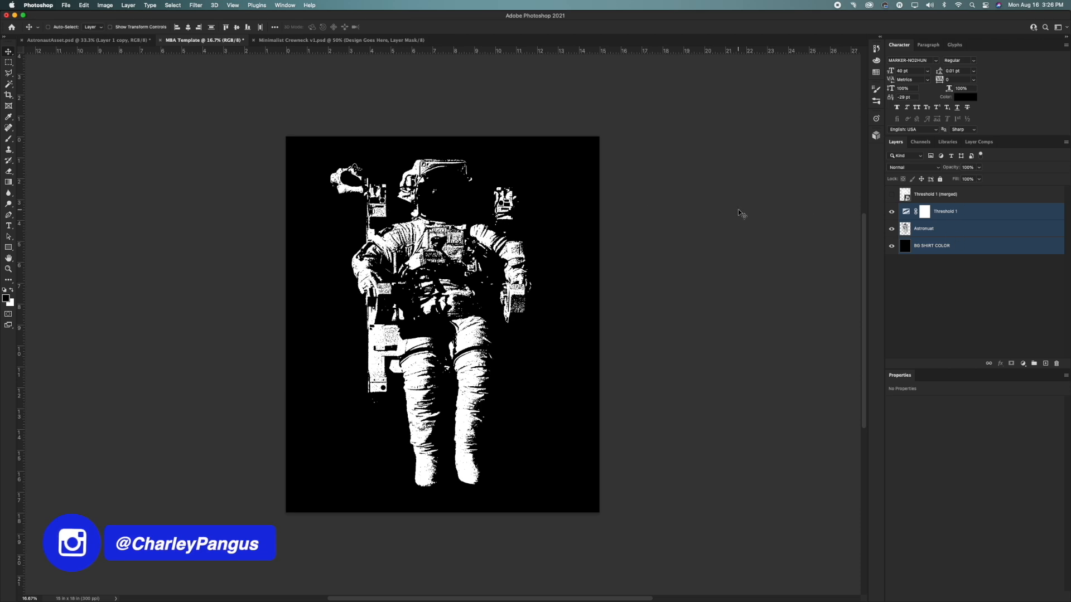
{"action": "key", "text": "super+alt+e"}
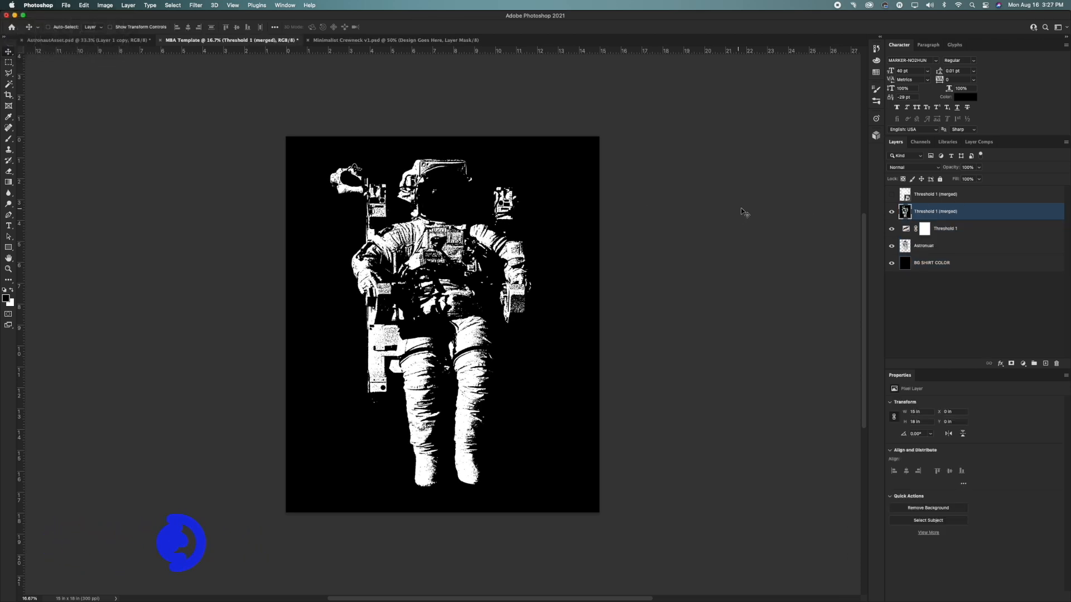
Knock the black out of the second merged layer with Blend If and convert the layer to a Smart Object.
{"action": "double_click", "coordinate": [980, 212]}
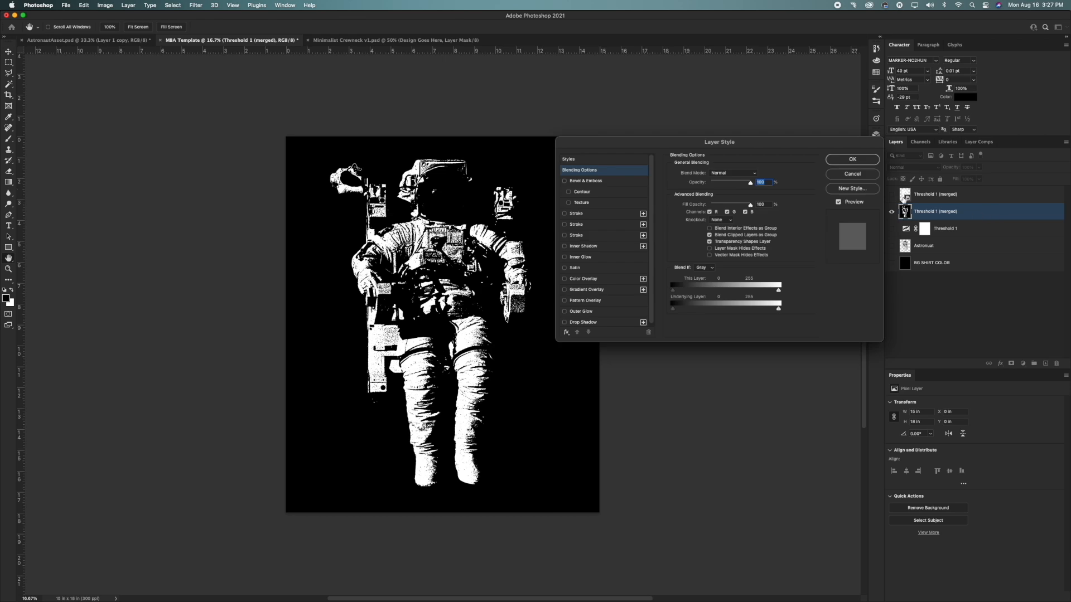
{"action": "mouse_move", "coordinate": [673, 290]}
{"action": "left_mouse_down"}
{"action": "mouse_move", "coordinate": [745, 291]}
{"action": "mouse_move", "coordinate": [682, 292]}
{"action": "left_mouse_up"}
{"action": "left_click", "coordinate": [852, 159]}
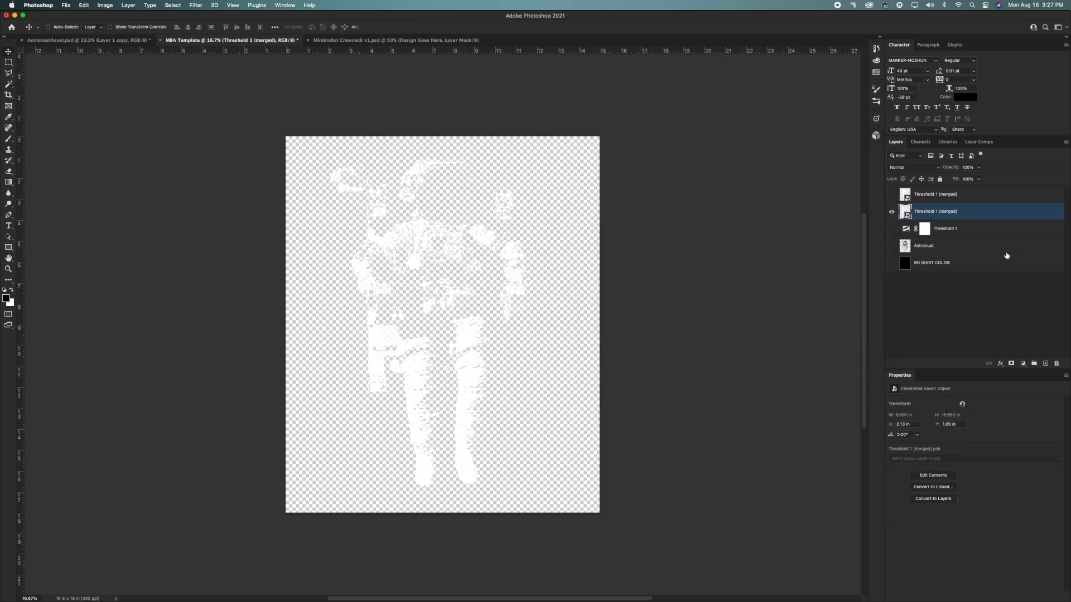
Show the BG SHIRT COLOR layer and toggle both merged Smart Objects to compare them against the black.
{"action": "left_click", "coordinate": [892, 264]}
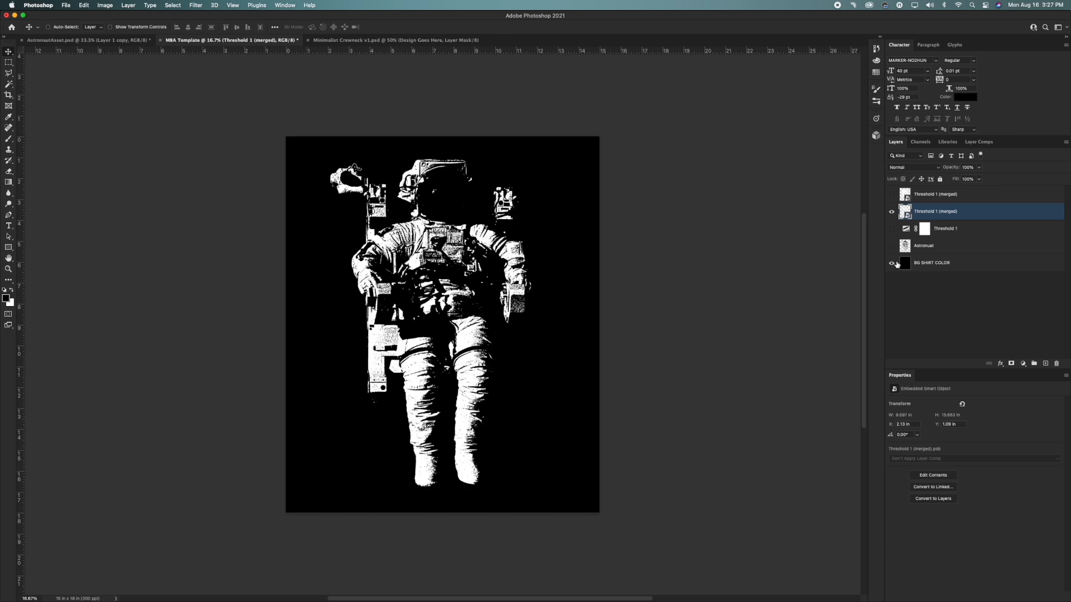
{"action": "left_click", "coordinate": [892, 212]}
{"action": "left_click", "coordinate": [892, 212]}
{"action": "left_click", "coordinate": [892, 195]}
{"action": "left_click", "coordinate": [892, 195]}
Rename the higher-threshold merged layer Highlights and the other one Midtones, with Highlights stacked above Midtones.
{"action": "double_click", "coordinate": [923, 211]}
{"action": "type", "text": "H"}
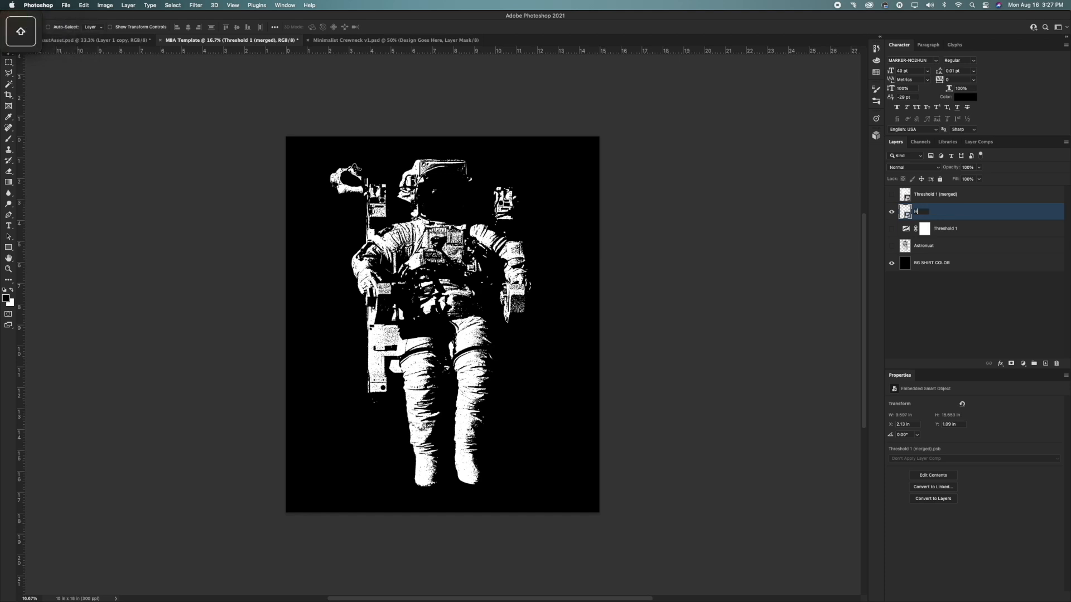
{"action": "type", "text": "Highlights"}
{"action": "key", "text": "Return"}
{"action": "double_click", "coordinate": [928, 195]}
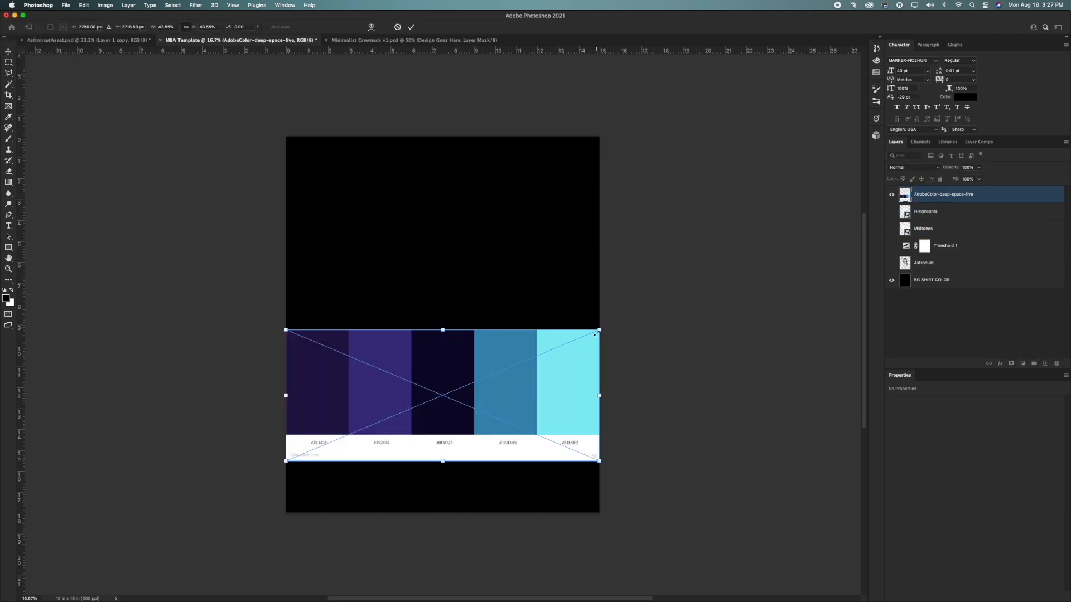
Scale down the placed AdobeColor-deep-space-five palette so it sits small near the canvas's lower edge.
{"action": "left_click_drag", "start_coordinate": [597, 329], "coordinate": [518, 363]}
{"action": "key", "text": "Return"}
Add a Color Overlay to the Highlights layer using the palette's light cyan, 81e9f2.
{"action": "left_click", "coordinate": [939, 219]}
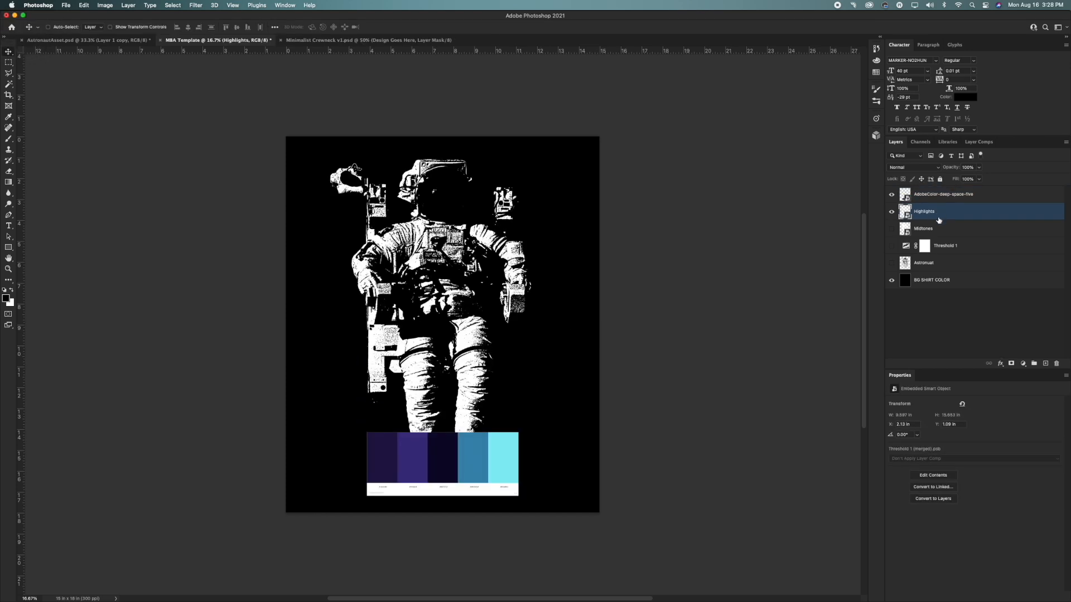
{"action": "left_click", "coordinate": [1000, 364]}
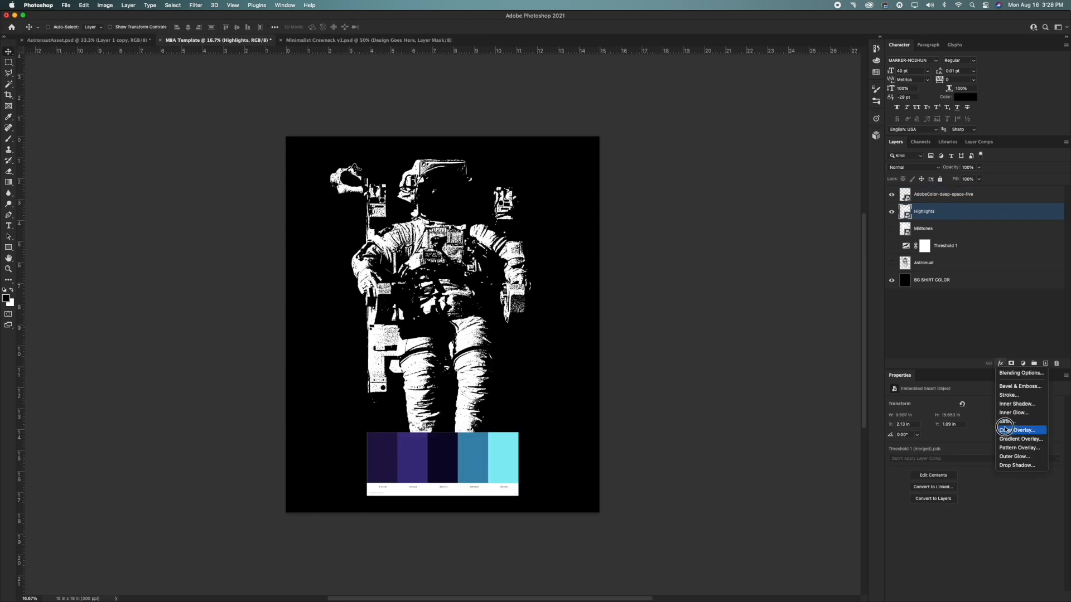
{"action": "left_click", "coordinate": [1006, 430]}
{"action": "left_click", "coordinate": [755, 174]}
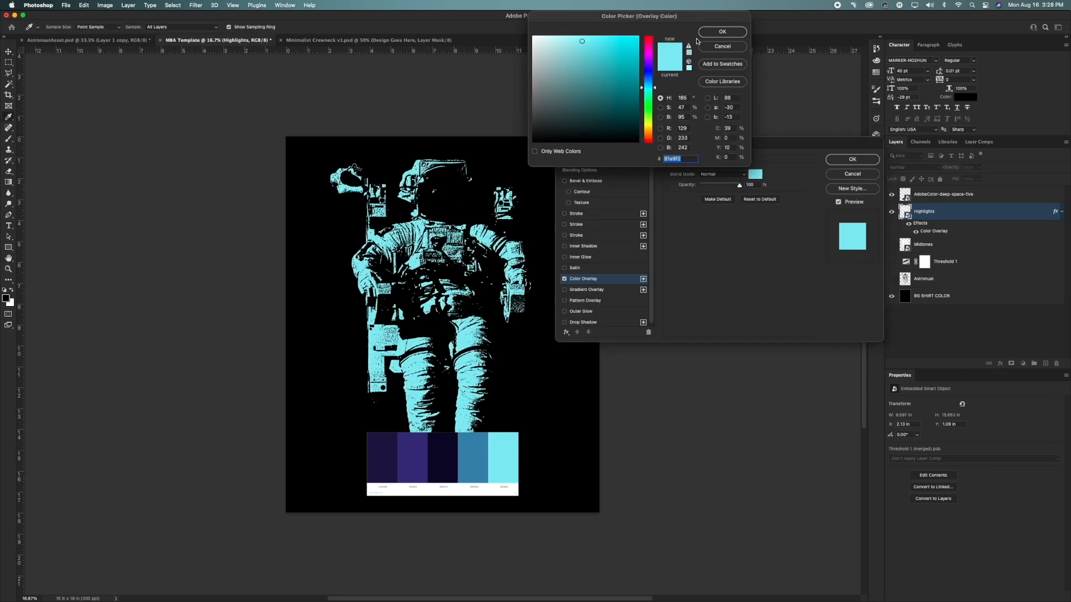
{"action": "left_click", "coordinate": [722, 32]}
{"action": "left_click", "coordinate": [856, 162]}
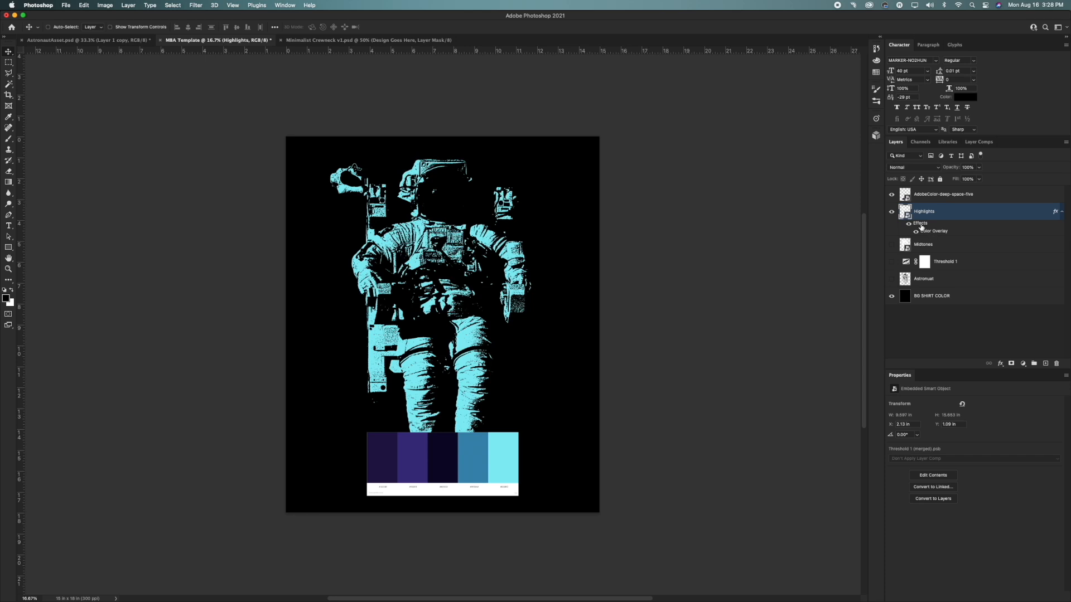
Copy the Highlights layer's overlay effect to the Midtones layer, show it, and recolor its overlay with the palette's medium purple.
{"action": "left_click_drag", "start_coordinate": [921, 224], "coordinate": [922, 245]}
{"action": "left_click", "coordinate": [890, 245]}
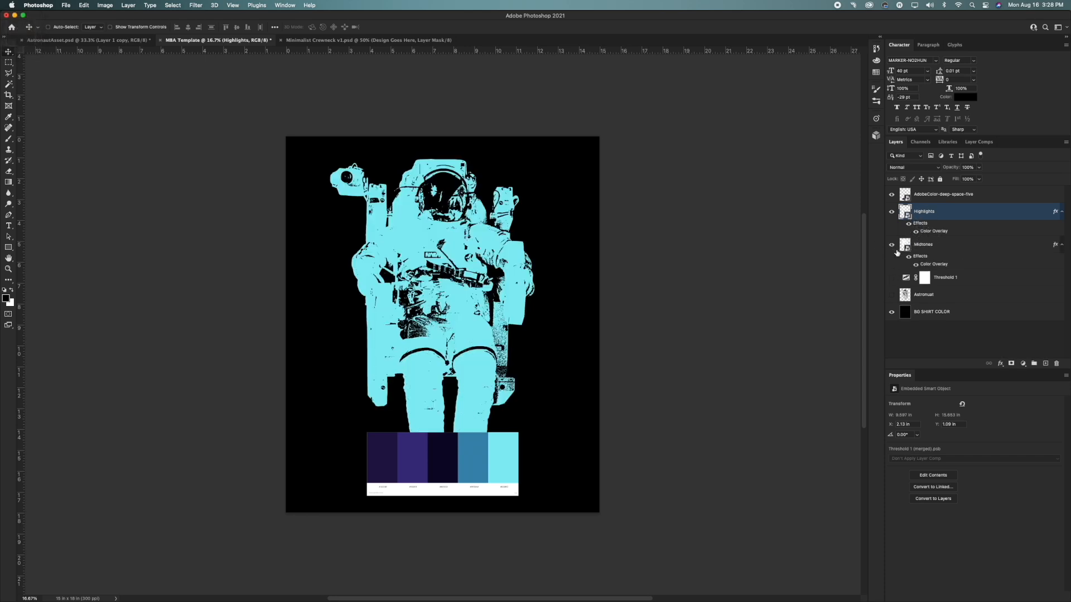
{"action": "double_click", "coordinate": [928, 264]}
{"action": "left_click", "coordinate": [755, 175]}
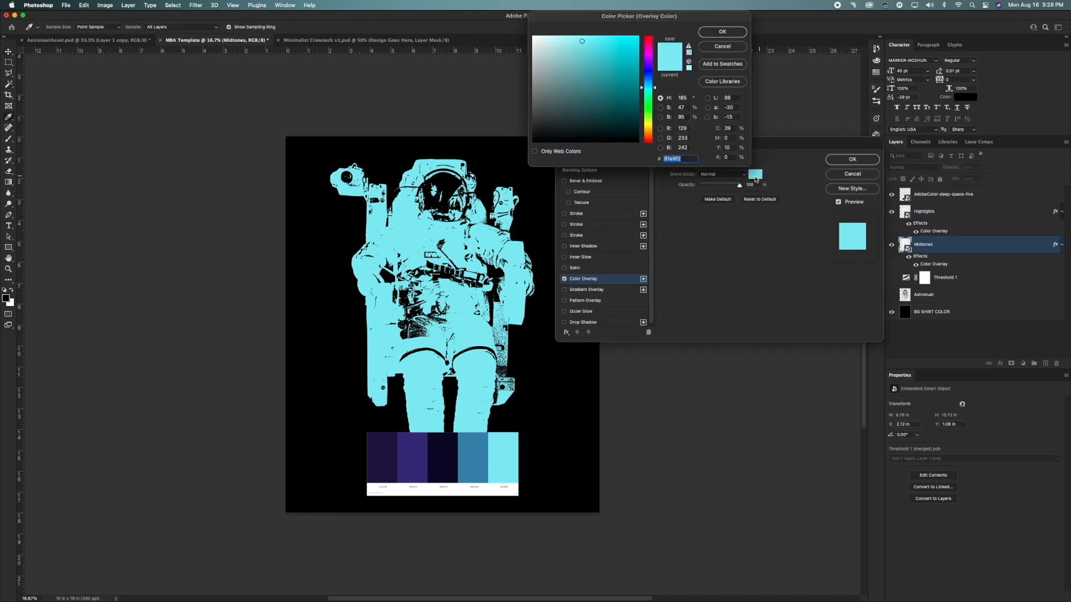
{"action": "left_click", "coordinate": [413, 457]}
{"action": "left_click", "coordinate": [396, 463]}
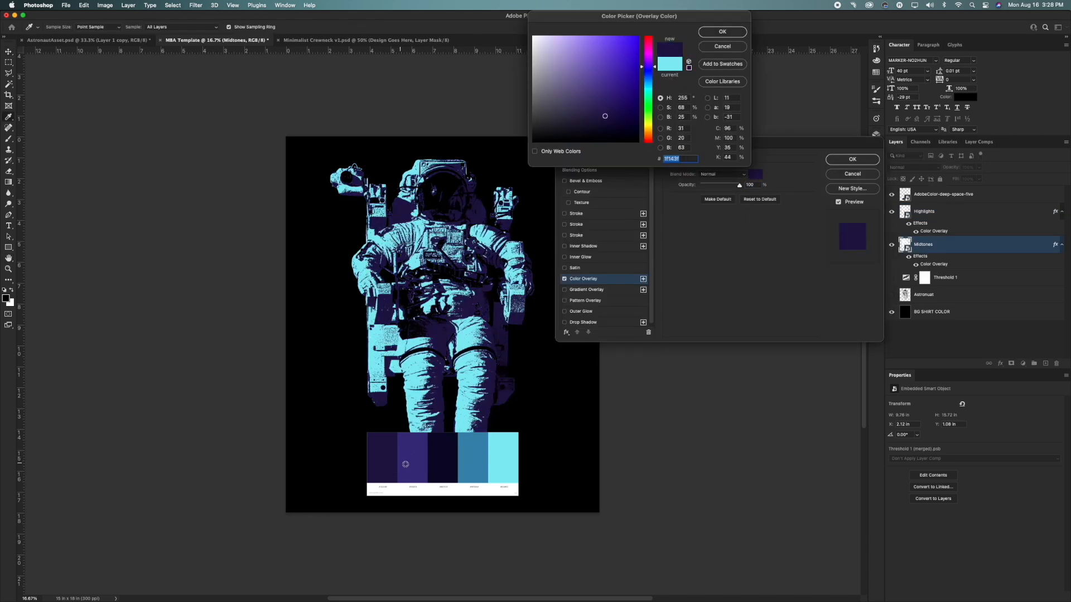
{"action": "left_click", "coordinate": [413, 465]}
{"action": "left_click", "coordinate": [721, 32]}
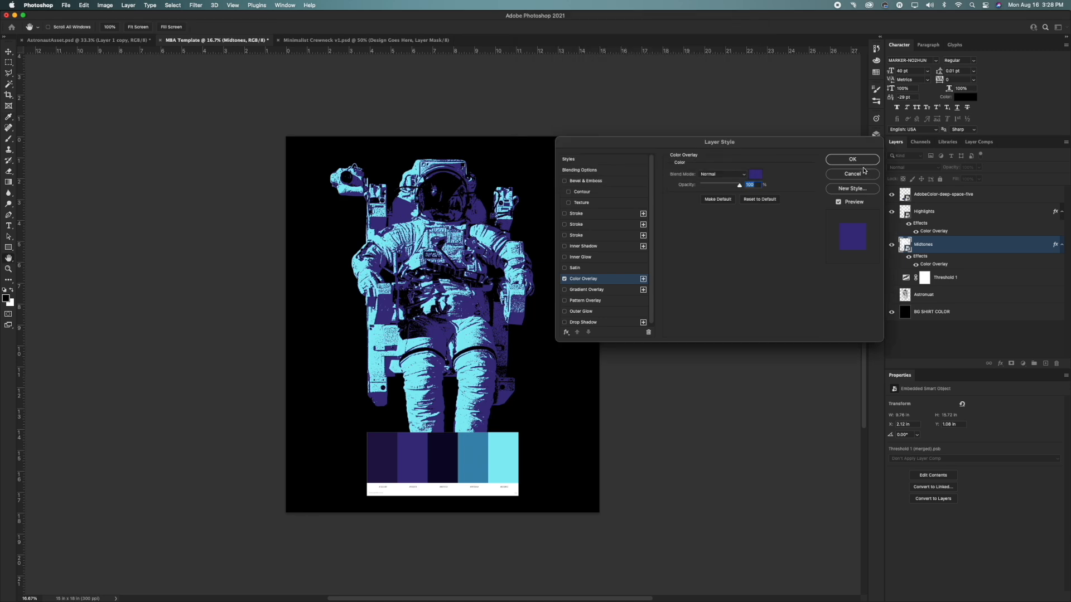
{"action": "left_click", "coordinate": [852, 159]}
Hide the color palette and group the Highlights, Midtones, Threshold 1 and original astronaut layers under the name Astronaut.
{"action": "left_click", "coordinate": [891, 194]}
{"action": "left_click", "coordinate": [924, 212]}
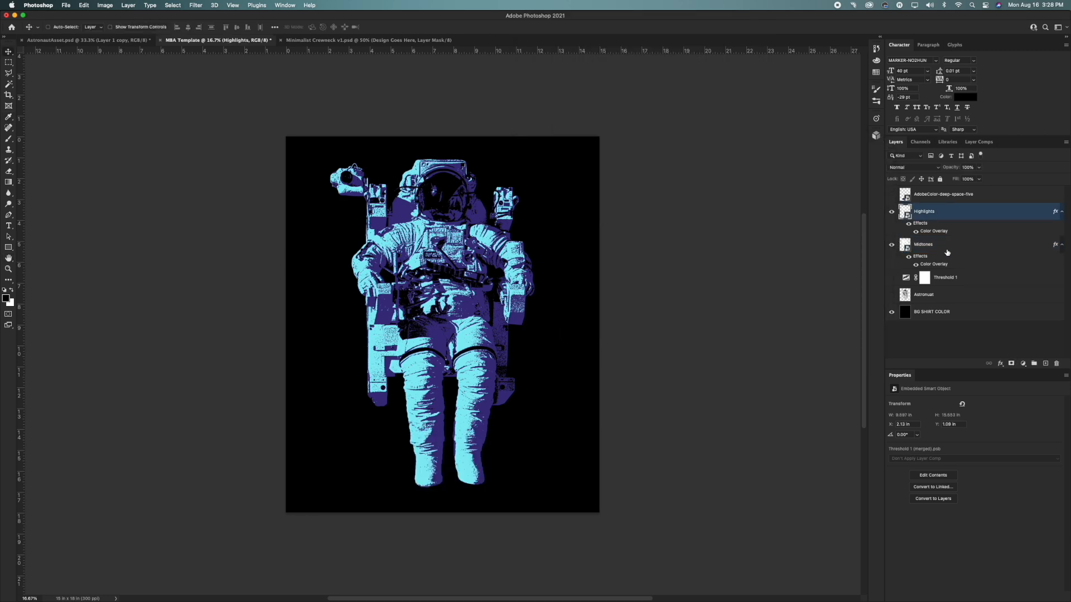
{"action": "left_click", "coordinate": [948, 296], "text": "shift"}
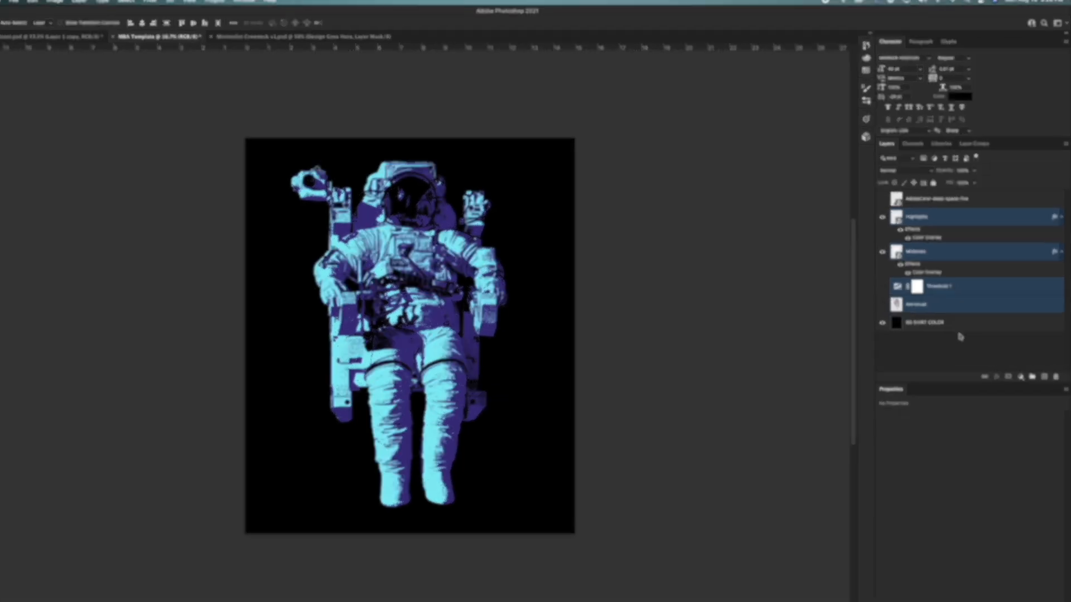
{"action": "key", "text": "super+g"}
{"action": "double_click", "coordinate": [927, 208]}
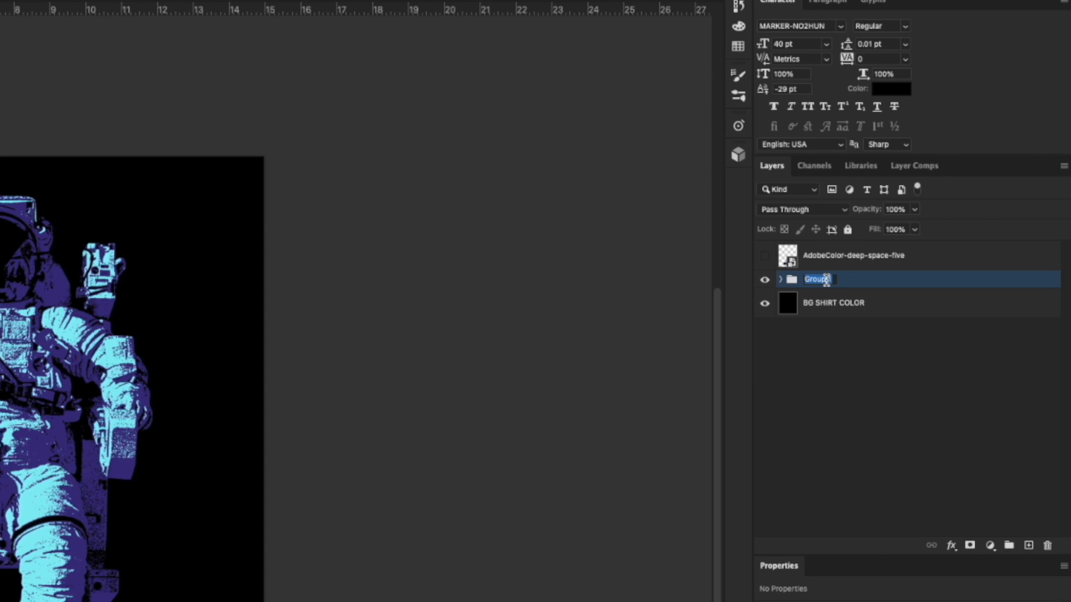
{"action": "type", "text": "Astronau"}
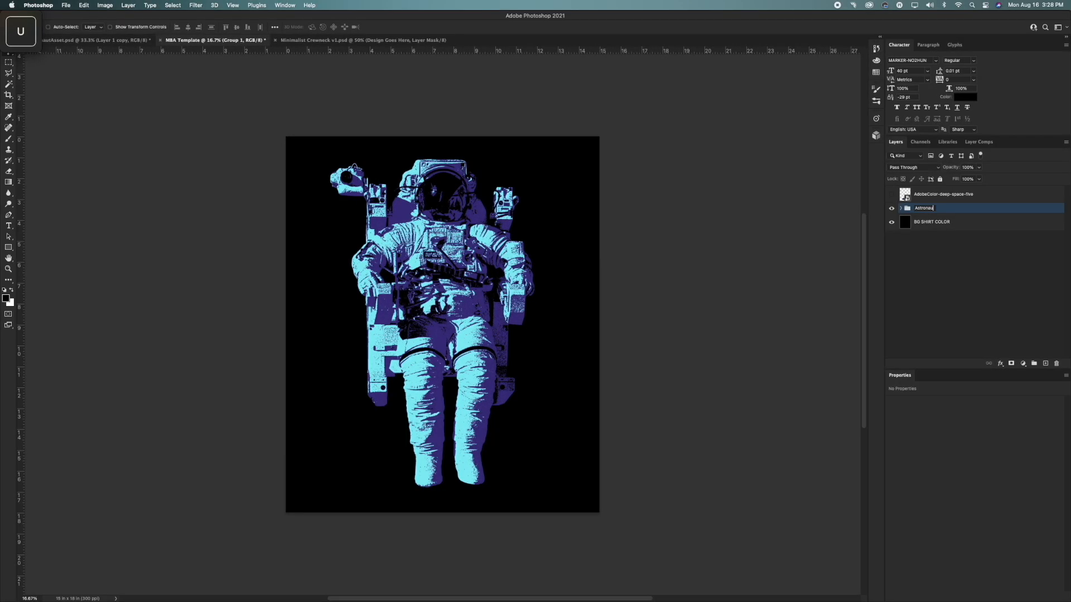
{"action": "type", "text": "t"}
{"action": "key", "text": "Return"}
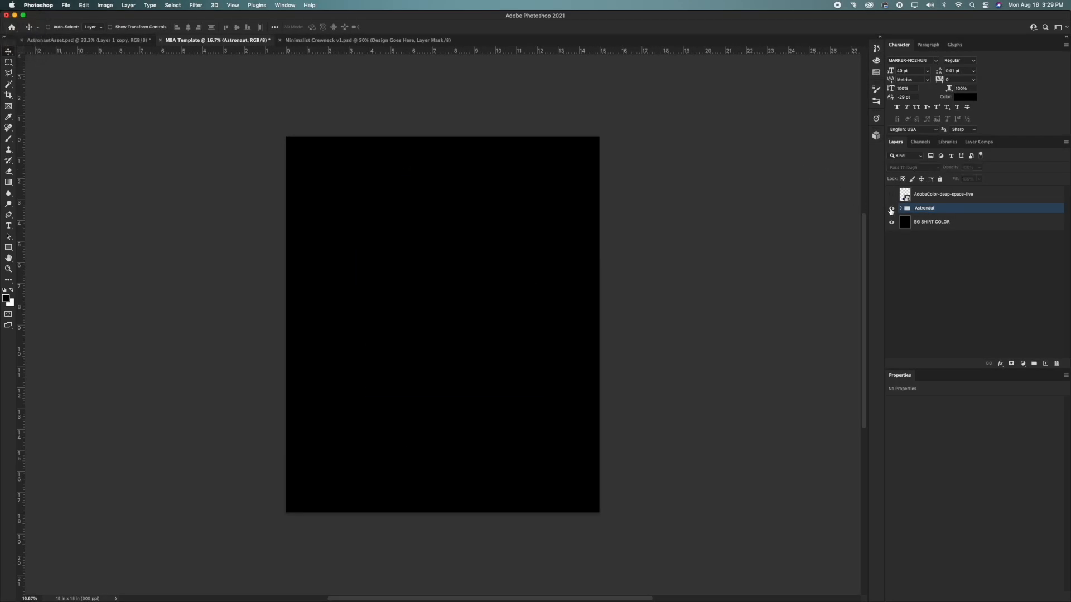
{"action": "left_click", "coordinate": [891, 209]}
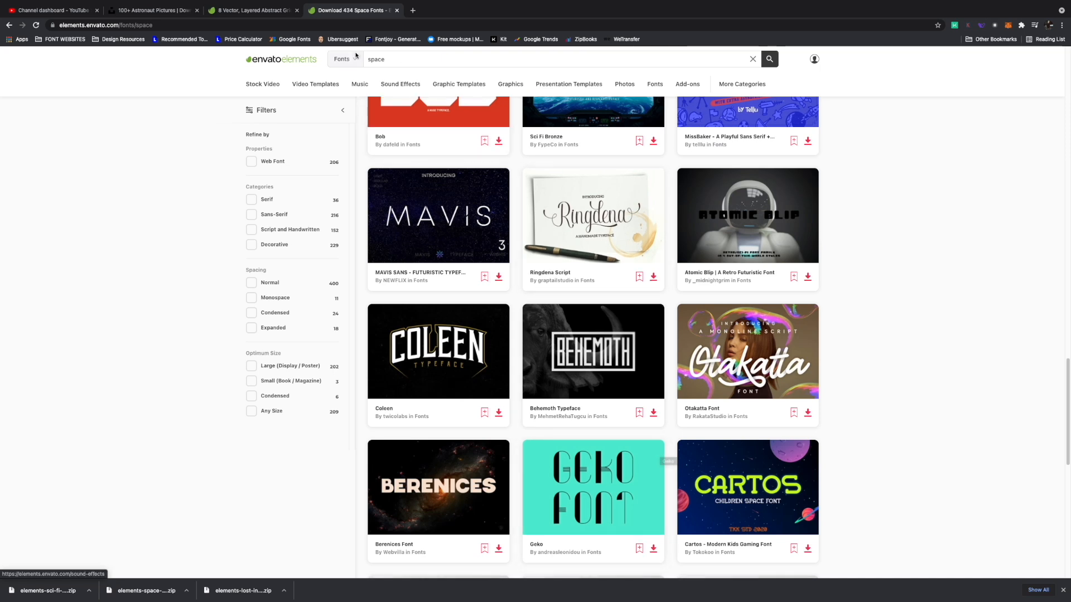
Switch to the browser and look through the space font results on Envato Elements.
{"action": "left_click", "coordinate": [390, 60]}
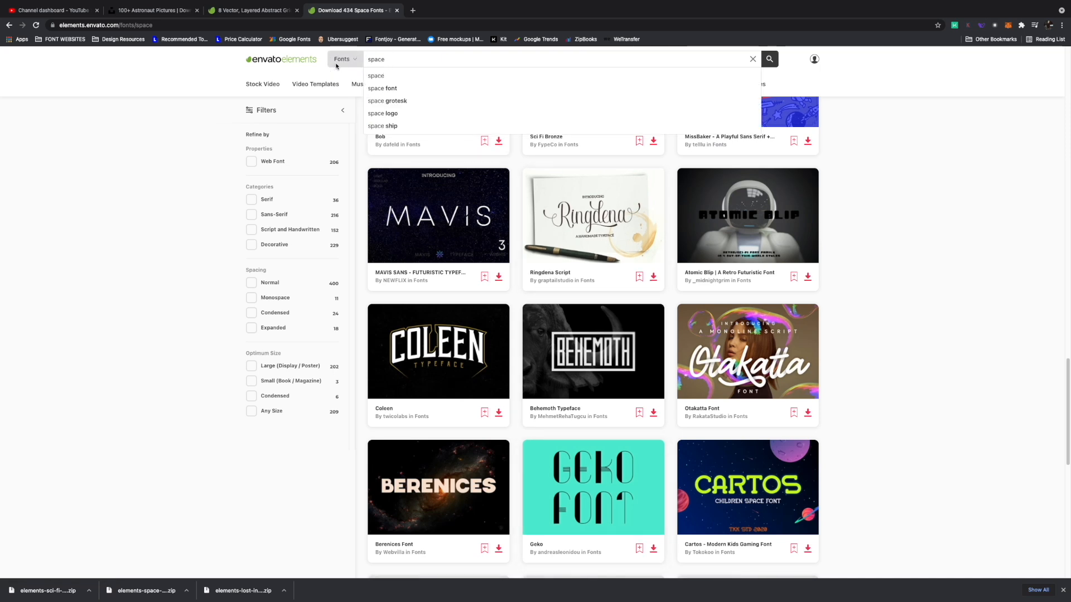
{"action": "scroll", "coordinate": [342, 412], "scroll_direction": "down", "scroll_amount": 1}
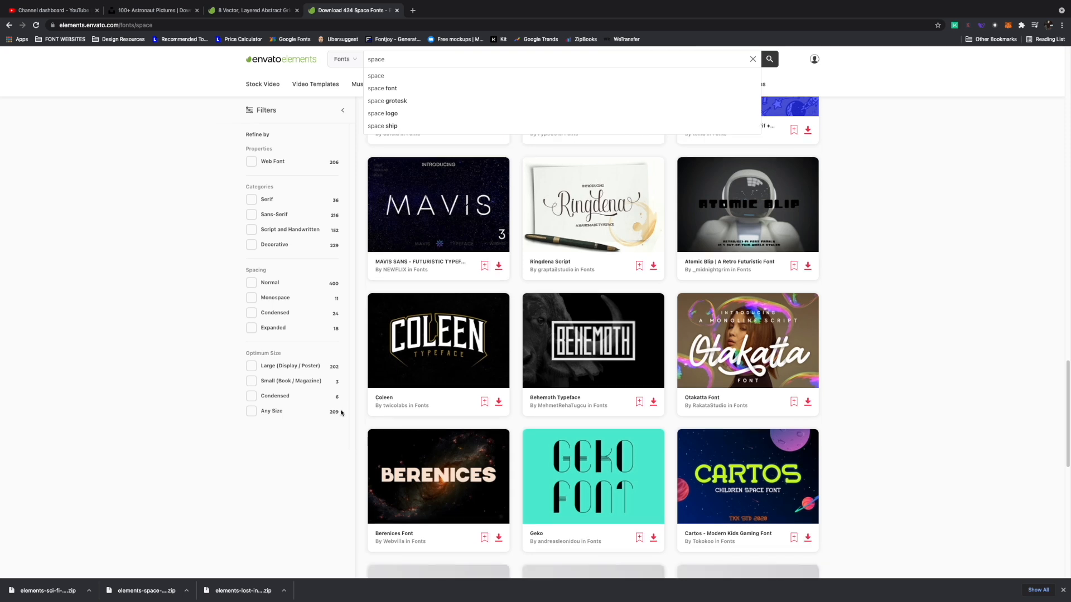
Browse the rest of the space font results page to compare futuristic typefaces for the lettering.
{"action": "scroll", "coordinate": [335, 411], "scroll_direction": "down", "scroll_amount": 3}
{"action": "scroll", "coordinate": [179, 376], "scroll_direction": "down", "scroll_amount": 3}
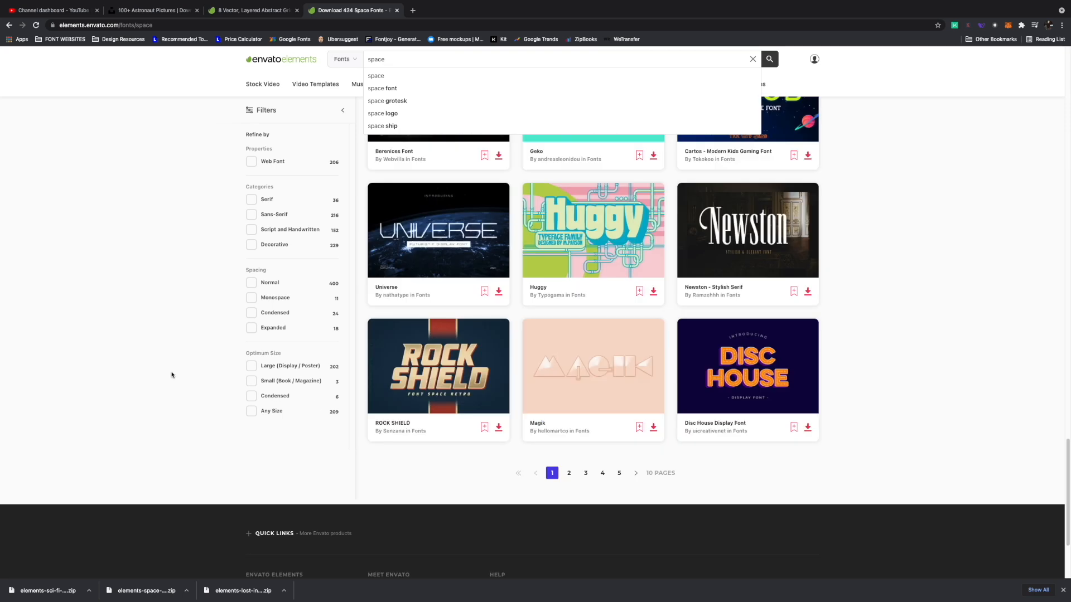
{"action": "scroll", "coordinate": [476, 423], "scroll_direction": "up", "scroll_amount": 10}
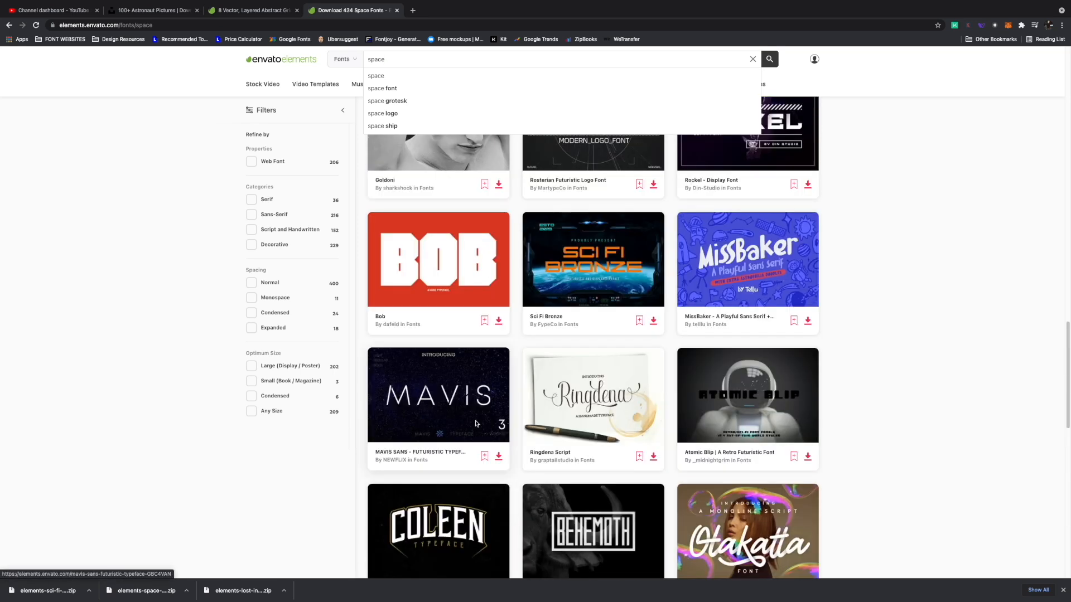
{"action": "scroll", "coordinate": [476, 423], "scroll_direction": "up", "scroll_amount": 2}
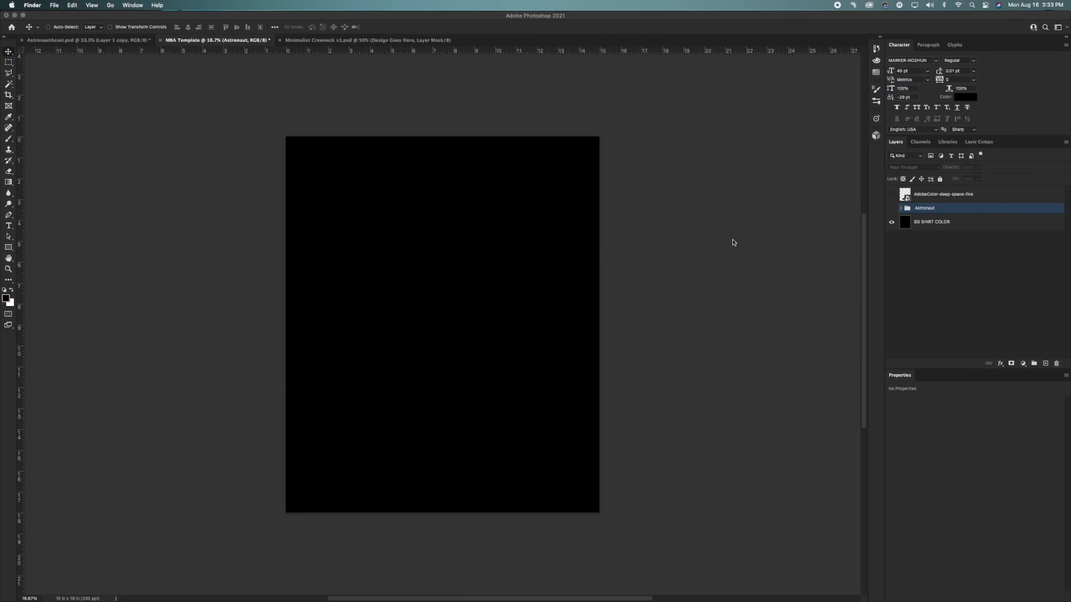
Switch to Photoshop, add a white text layer above the Astronaut group and set its font to Sci Fi Bronze Regular.
{"action": "left_click", "coordinate": [396, 281]}
{"action": "key", "text": "t"}
{"action": "left_click", "coordinate": [393, 286]}
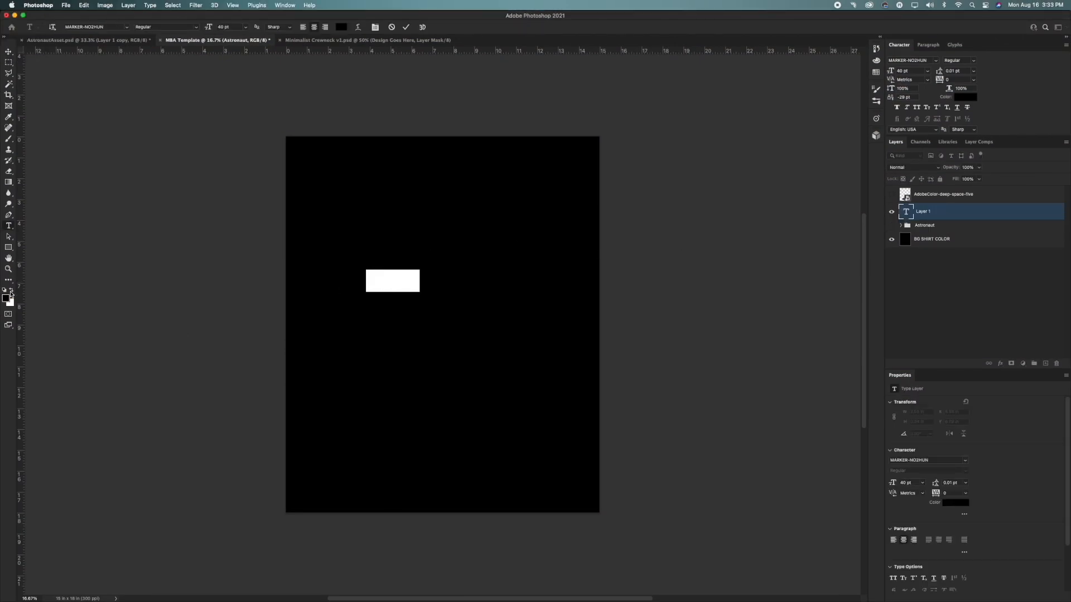
{"action": "left_click", "coordinate": [11, 290]}
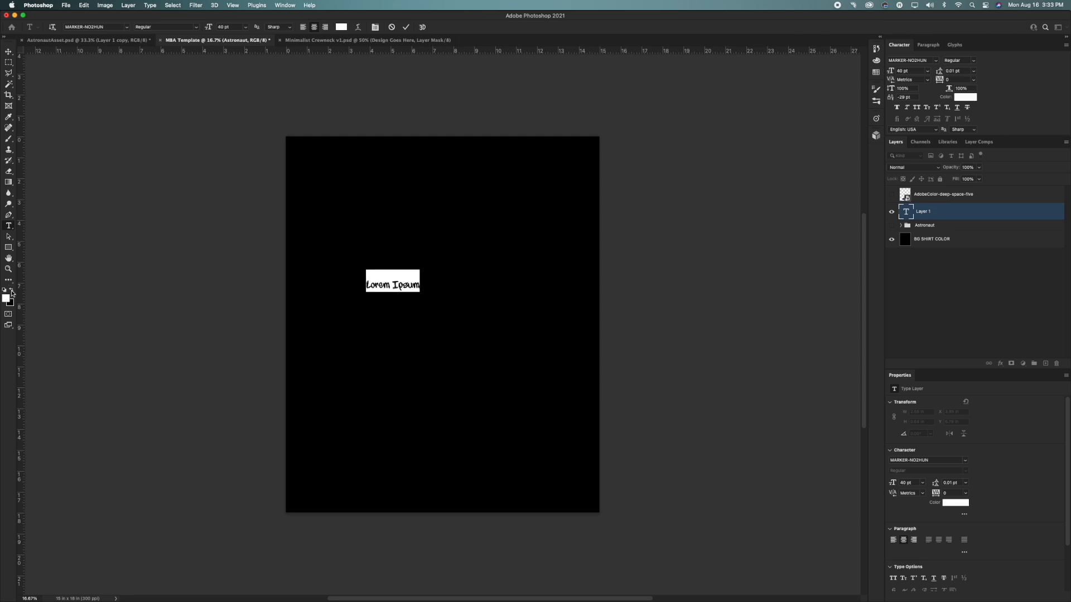
{"action": "left_click", "coordinate": [8, 53]}
{"action": "double_click", "coordinate": [394, 289]}
{"action": "left_click", "coordinate": [83, 27]}
{"action": "type", "text": "sci"}
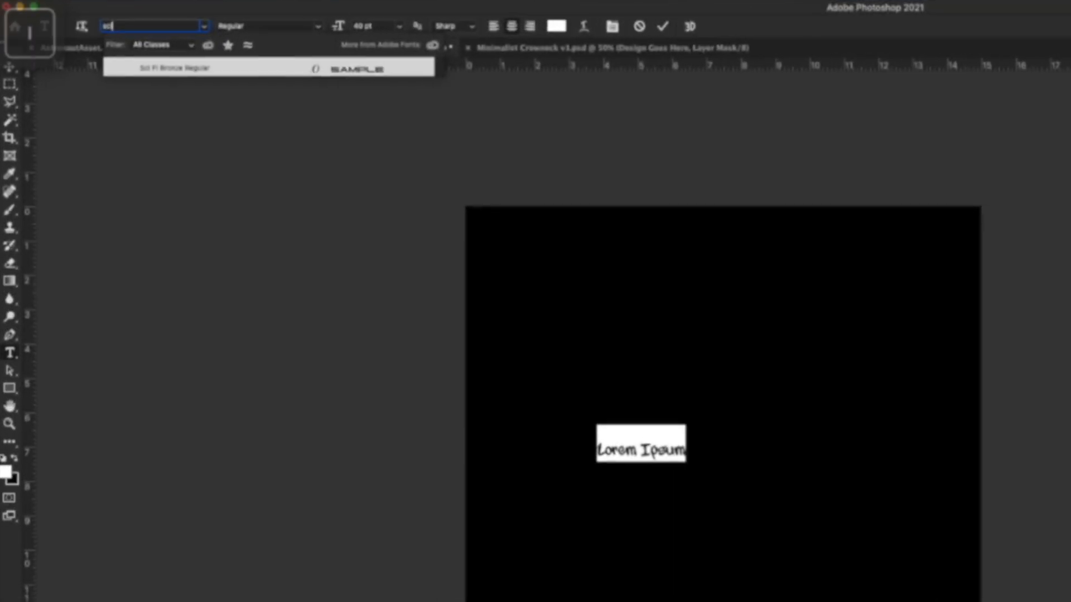
{"action": "key", "text": "Return"}
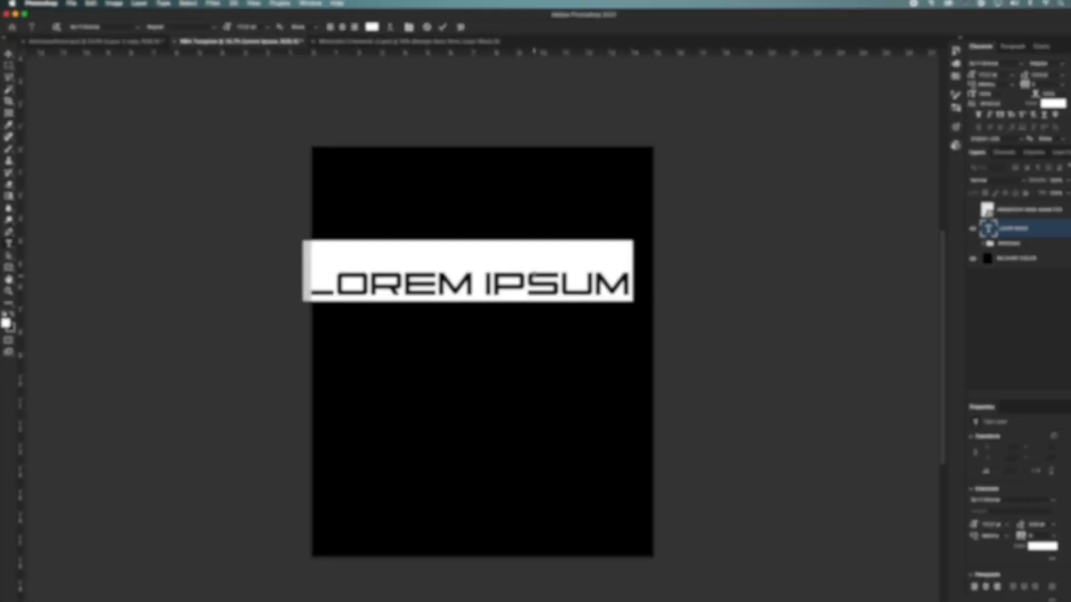
Replace the placeholder text with SPACE and scale it to about 172 pt across the upper part of the design.
{"action": "type", "text": "SPACE"}
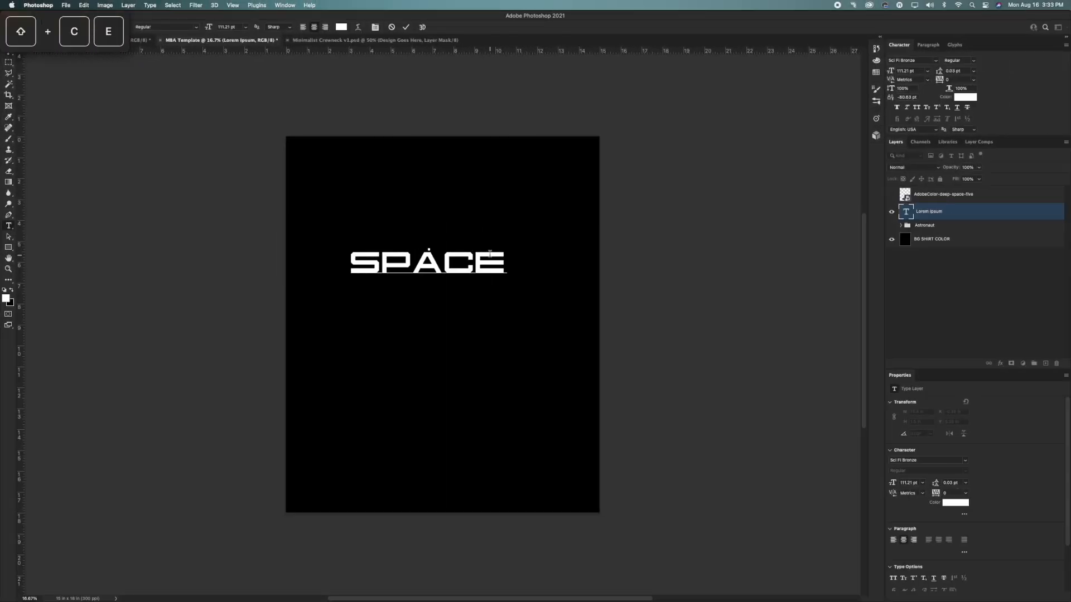
{"action": "left_click", "coordinate": [8, 52]}
{"action": "key", "text": "super+t"}
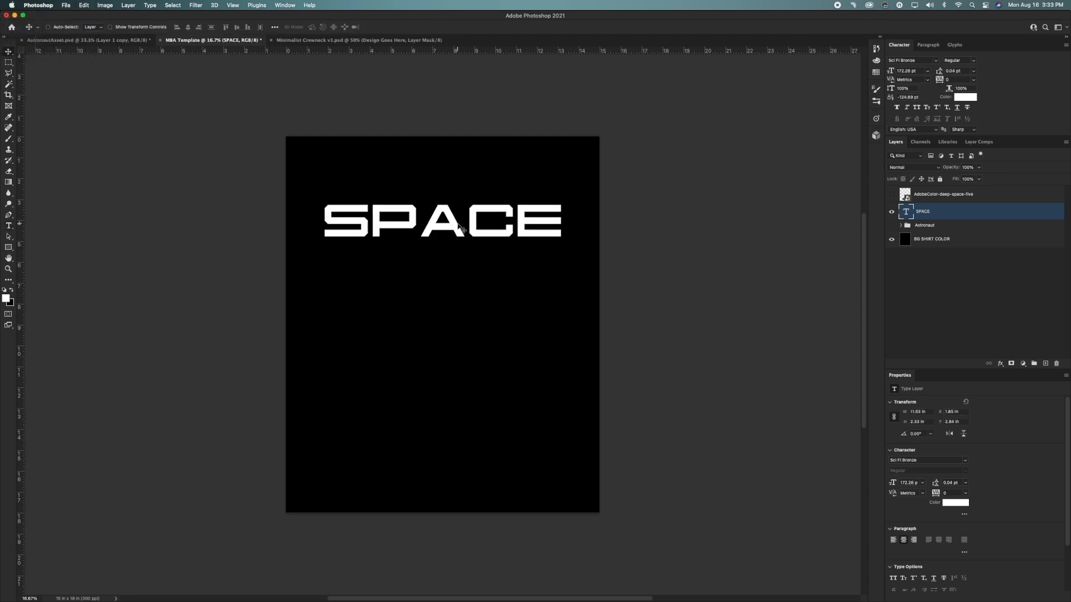
Change the wording of the large SPACE title to NASA.
{"action": "key", "text": "t"}
{"action": "left_click", "coordinate": [457, 223]}
{"action": "key", "text": "super+a"}
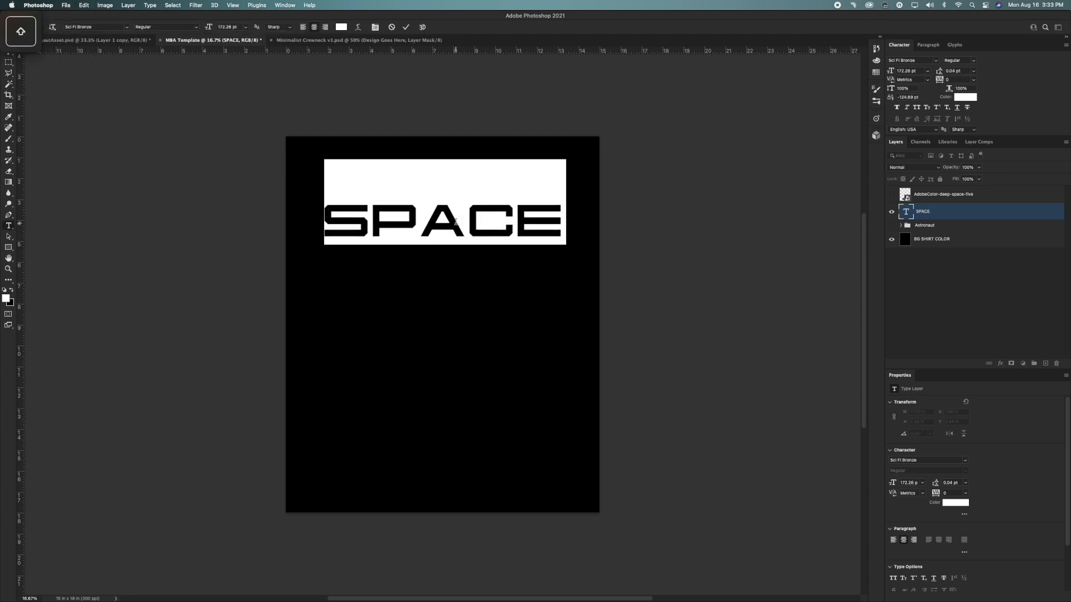
{"action": "type", "text": "NASA"}
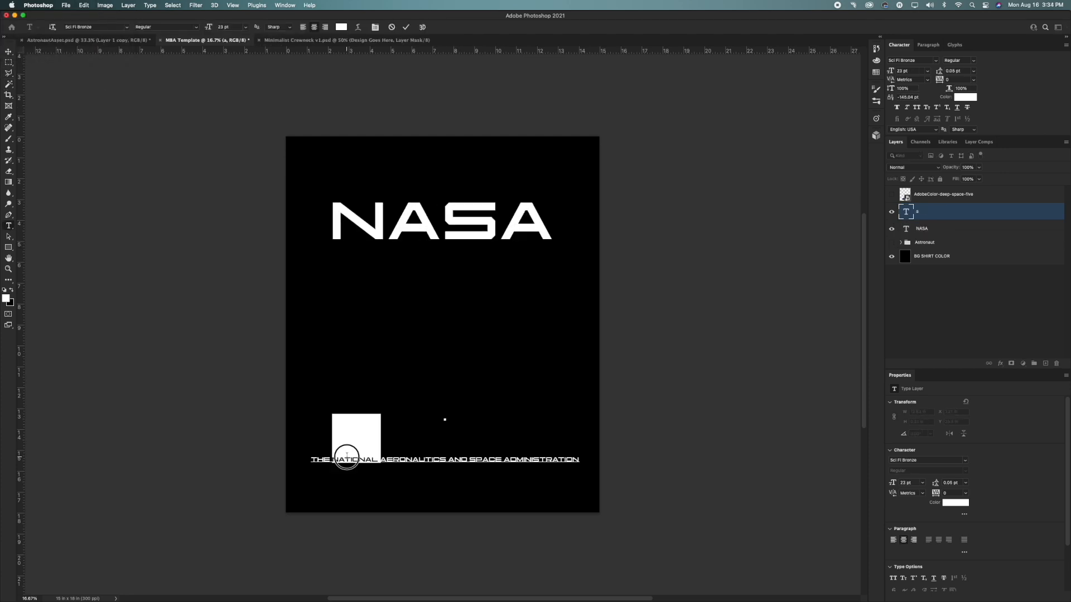
Cut the words "and Space Administration" out of the tagline beneath the NASA title.
{"action": "left_click", "coordinate": [347, 456]}
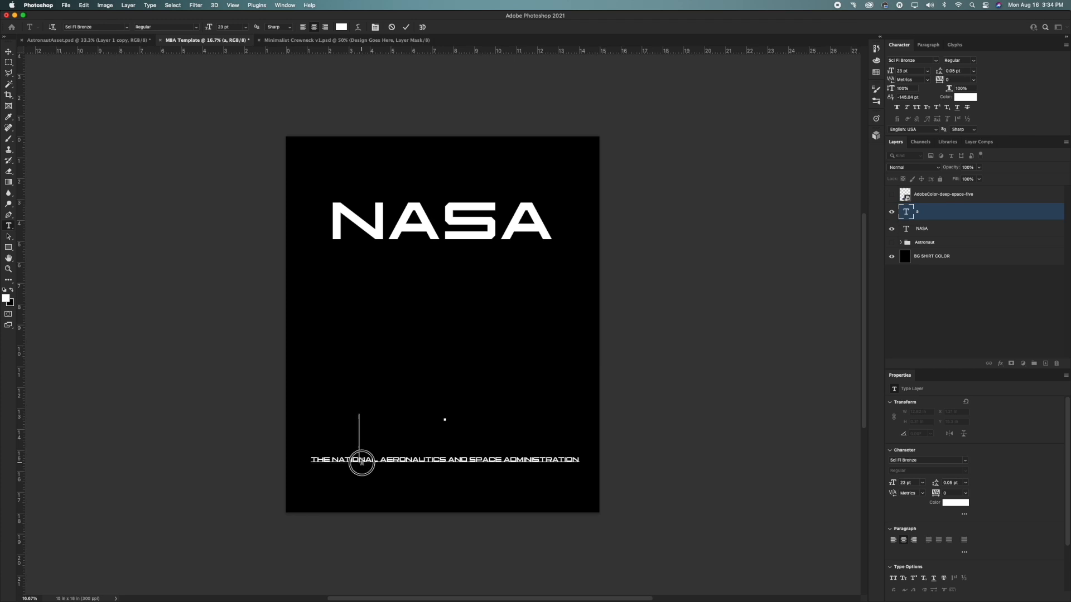
{"action": "left_click", "coordinate": [361, 456]}
{"action": "left_click", "coordinate": [505, 468]}
{"action": "left_click_drag", "start_coordinate": [447, 460], "coordinate": [656, 468]}
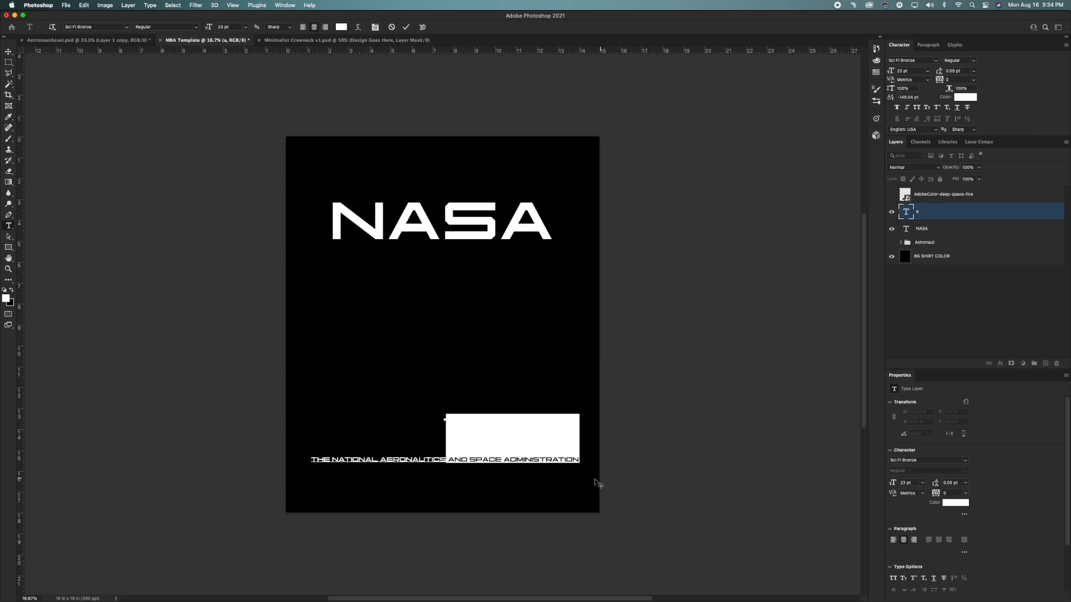
{"action": "key", "text": "super+x"}
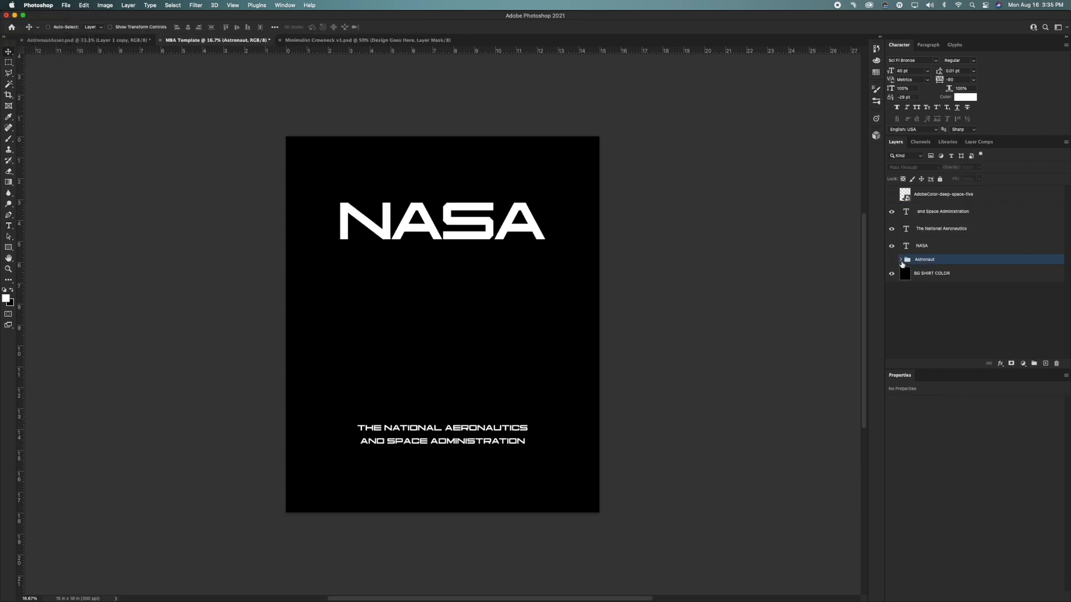
Place a slightly smaller, horizontally centred copy of the Astronaut group in front of the text, its helmet overlapping NASA, and hide the original group.
{"action": "left_click", "coordinate": [891, 259]}
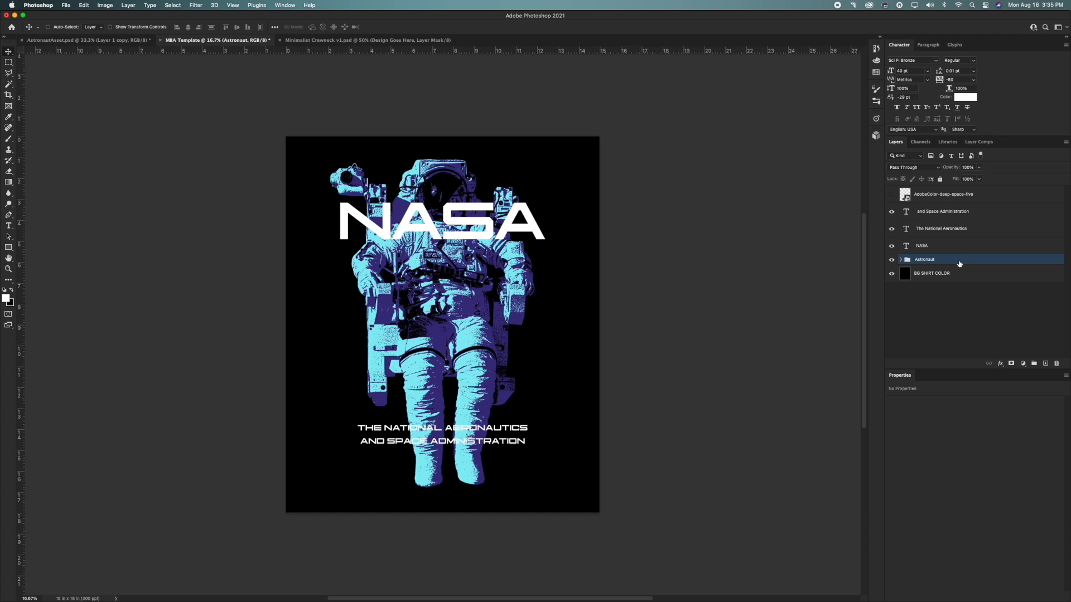
{"action": "key", "text": "super+j"}
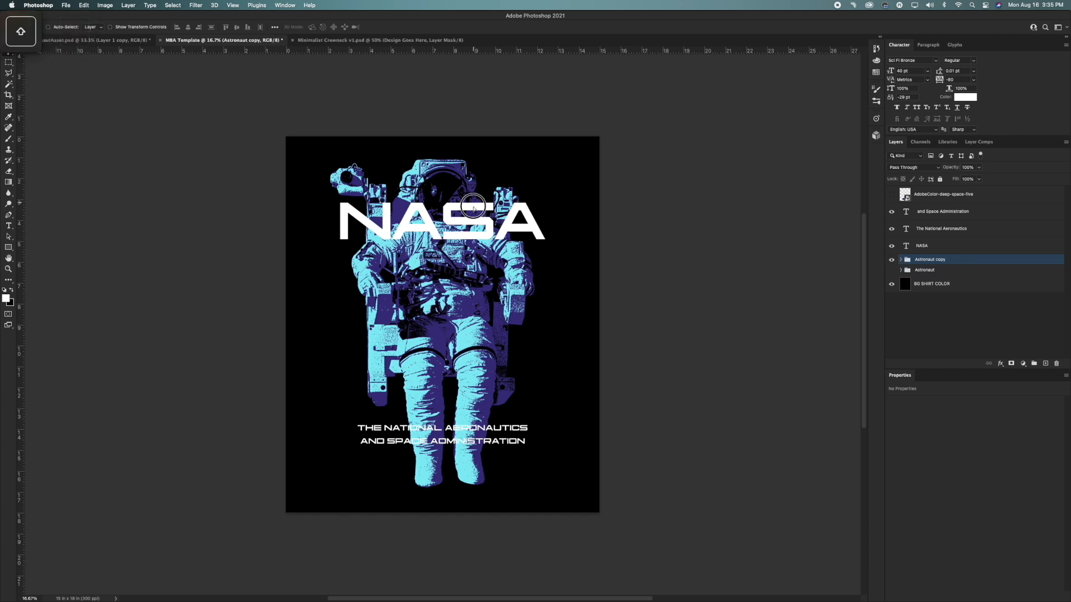
{"action": "left_click_drag", "start_coordinate": [471, 205], "coordinate": [471, 280]}
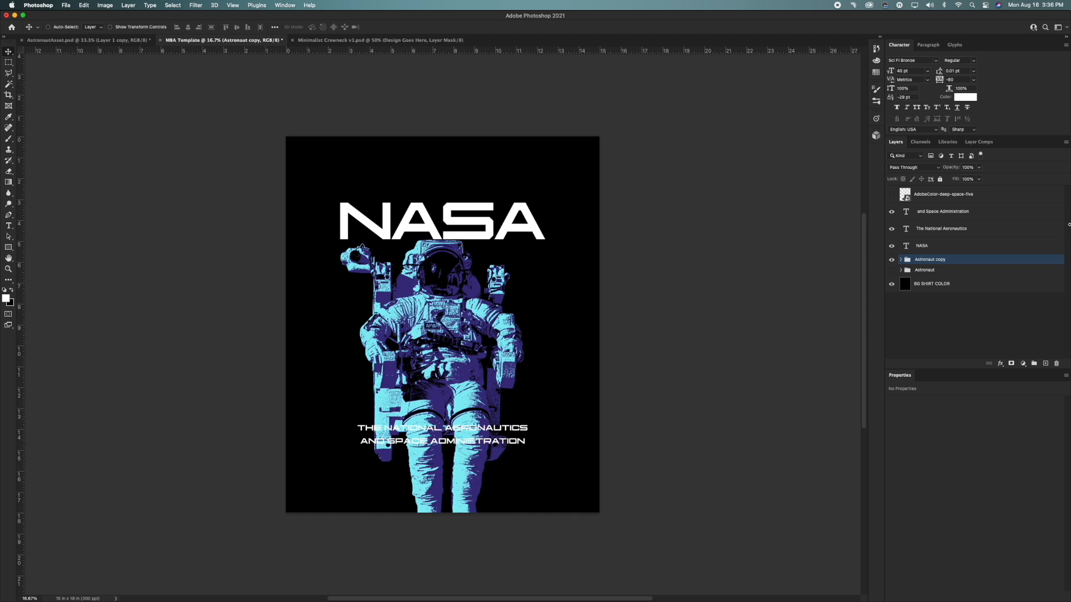
{"action": "left_click_drag", "start_coordinate": [545, 293], "coordinate": [545, 283]}
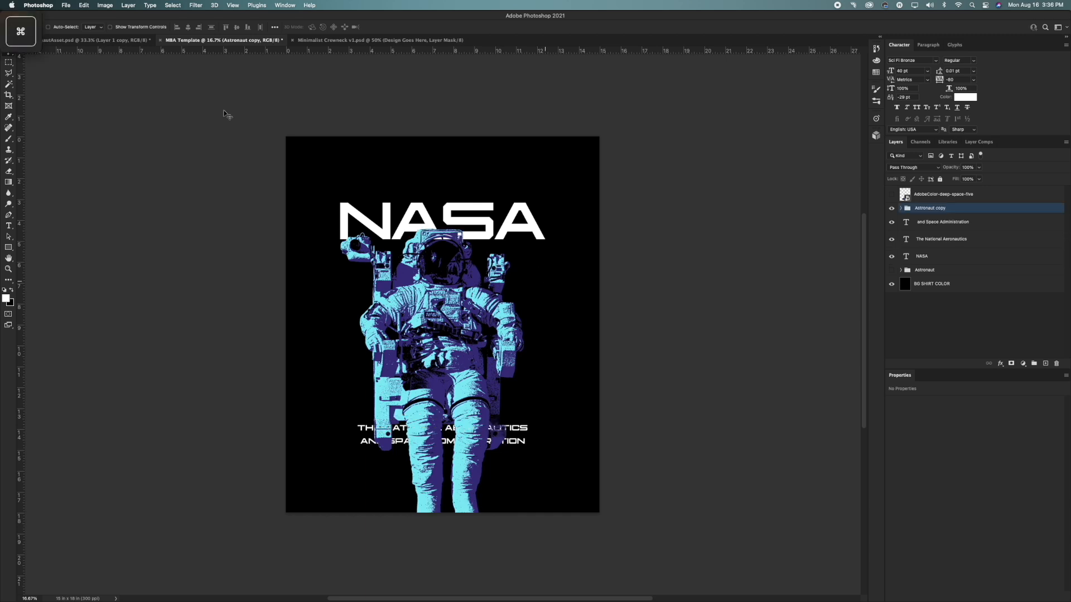
{"action": "key", "text": "super+a"}
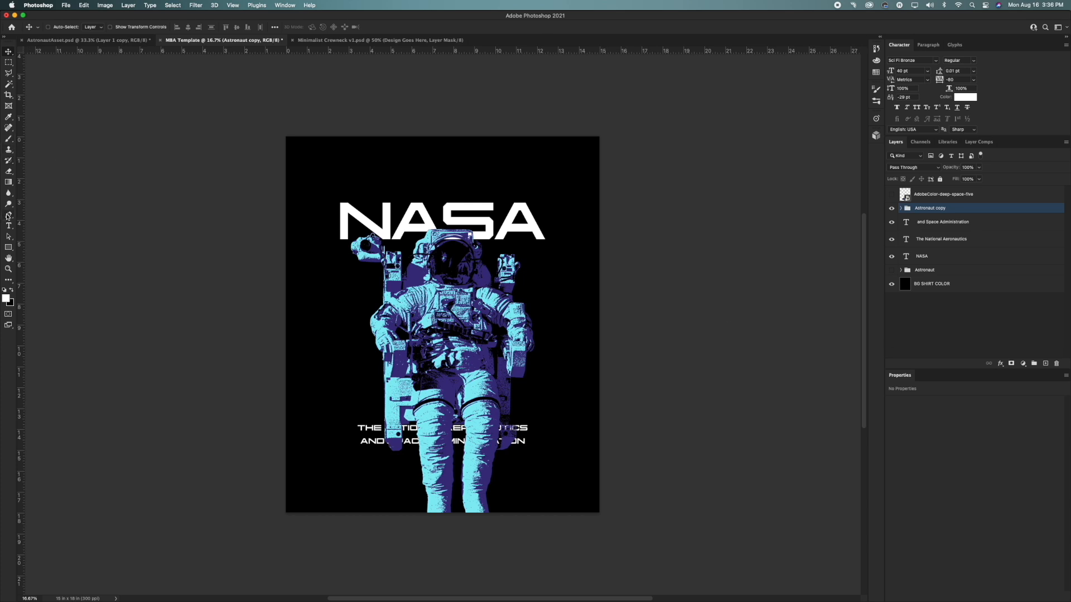
Choose the Pen tool in shape mode and set the foreground color to red, ff0000.
{"action": "left_click", "coordinate": [8, 216]}
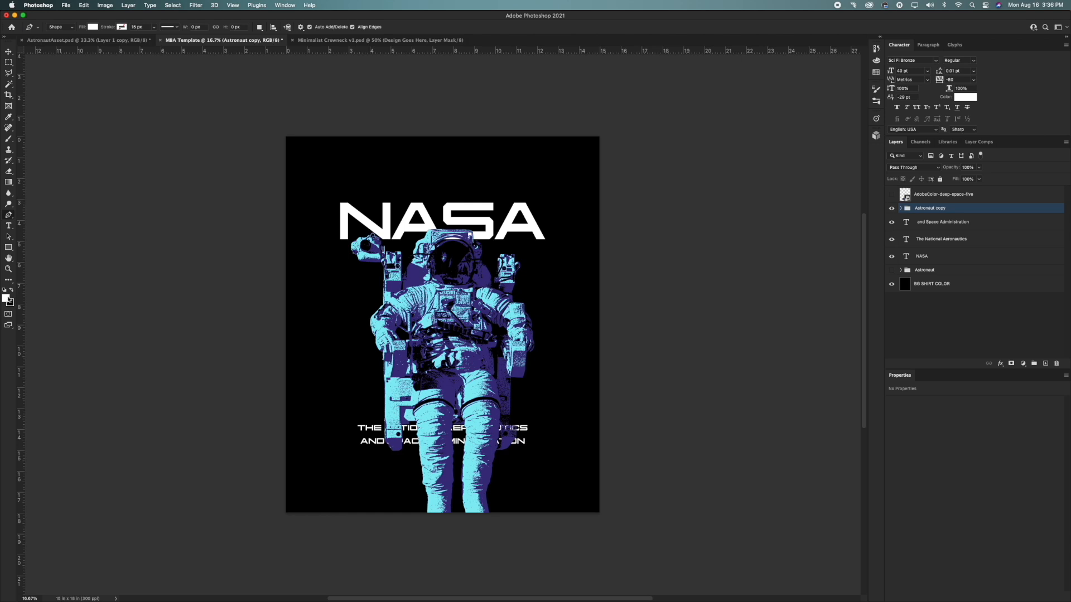
{"action": "left_click", "coordinate": [7, 300]}
{"action": "type", "text": "ff0000"}
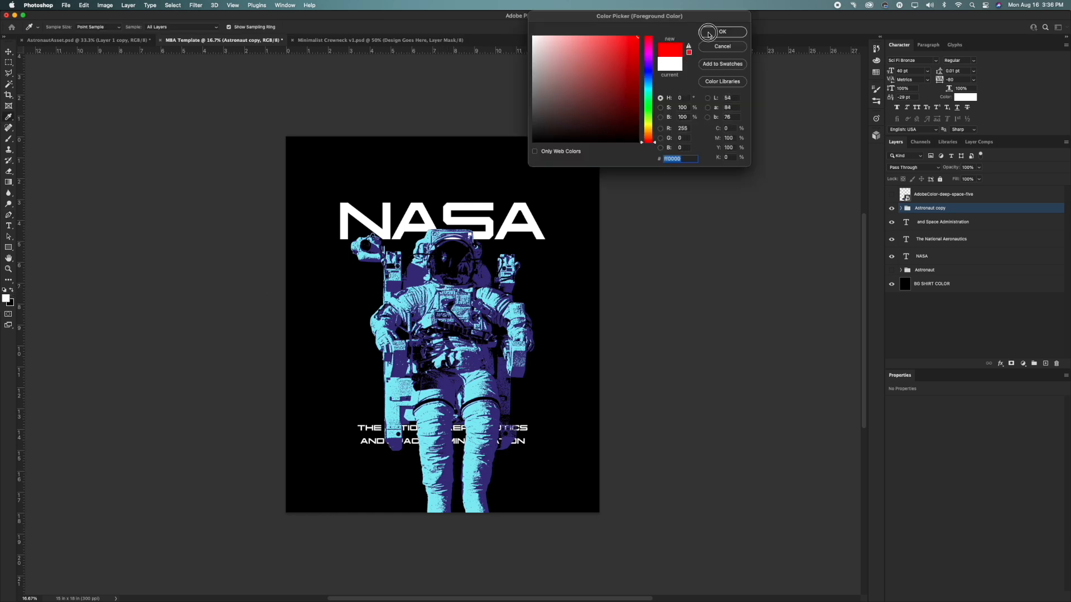
{"action": "left_click", "coordinate": [717, 32]}
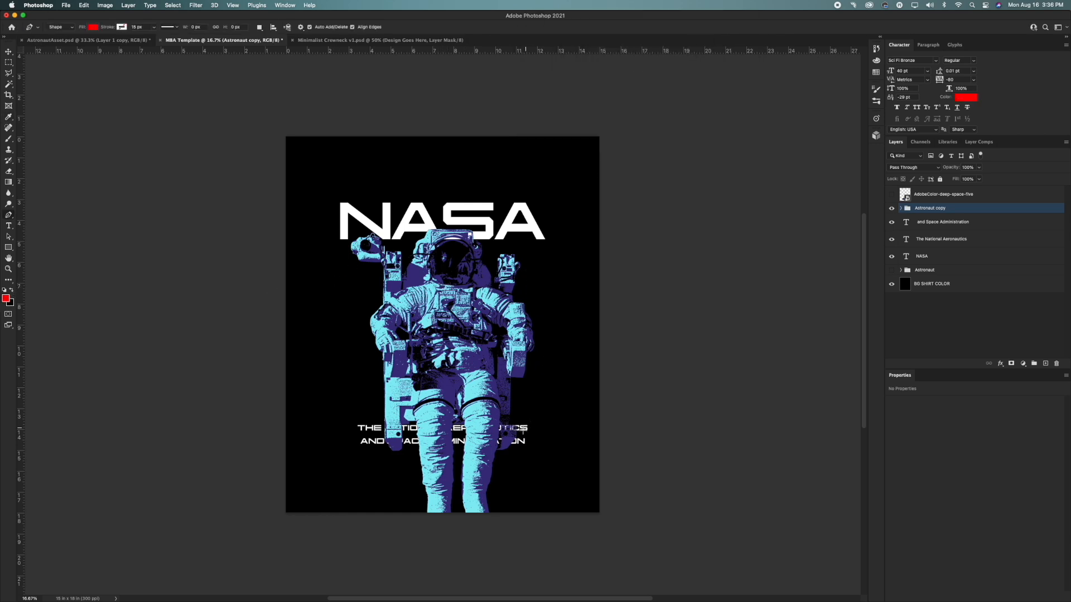
Draw a large red triangle about 3550 px wide across the astronaut, rotate it, and move its layer below the Astronaut copy group.
{"action": "left_click", "coordinate": [385, 462]}
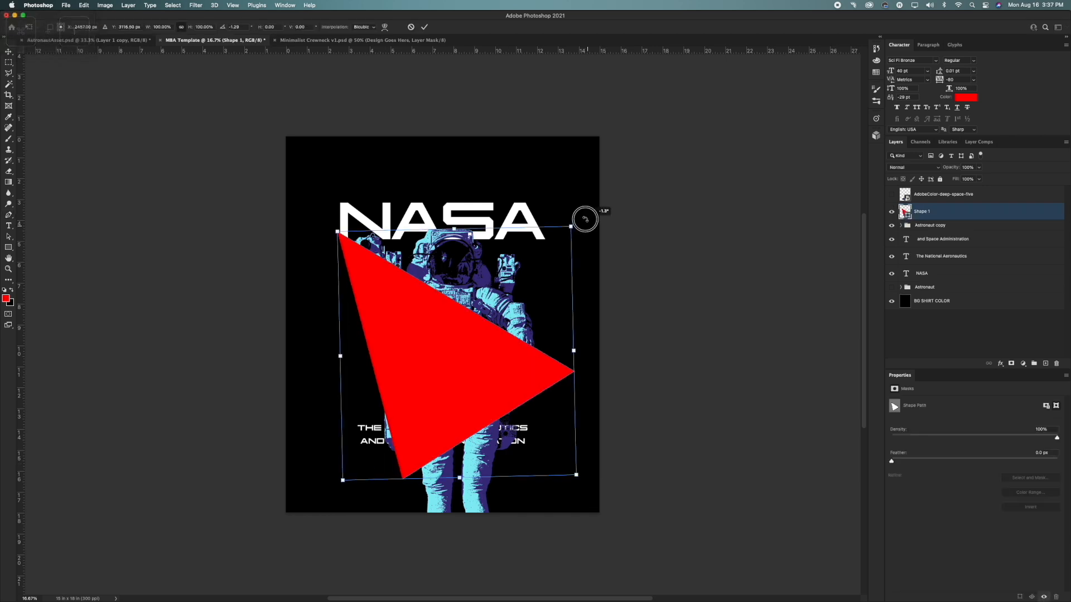
{"action": "left_click_drag", "start_coordinate": [583, 220], "coordinate": [527, 196]}
{"action": "key", "text": "Return"}
{"action": "left_click_drag", "start_coordinate": [934, 213], "coordinate": [929, 237]}
Remove the triangle's fill and give it a 25 px white stroke.
{"action": "key", "text": "u"}
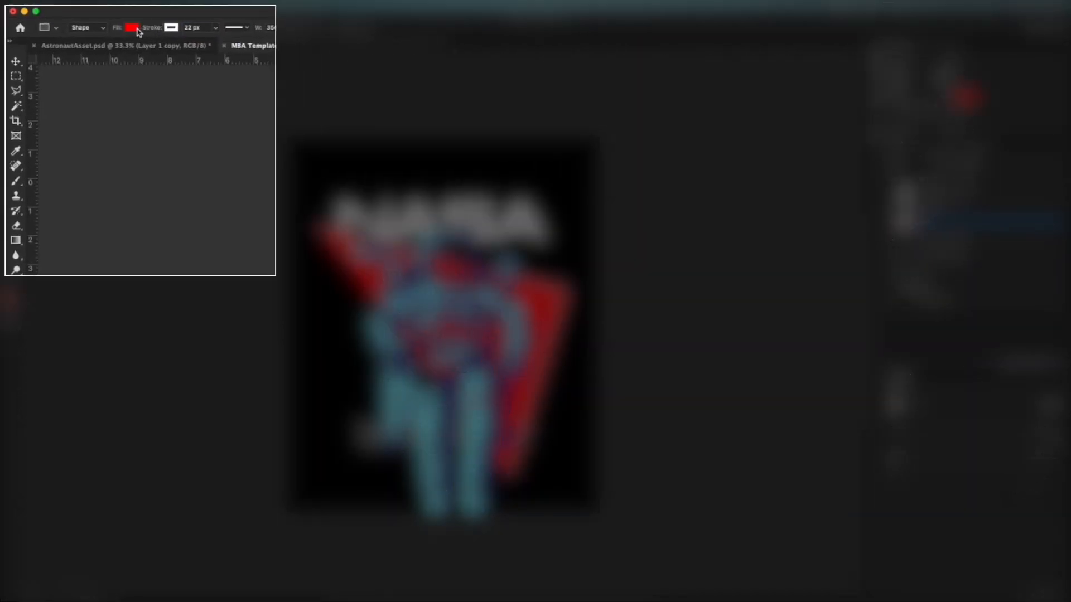
{"action": "left_click", "coordinate": [133, 28]}
{"action": "left_click", "coordinate": [64, 51]}
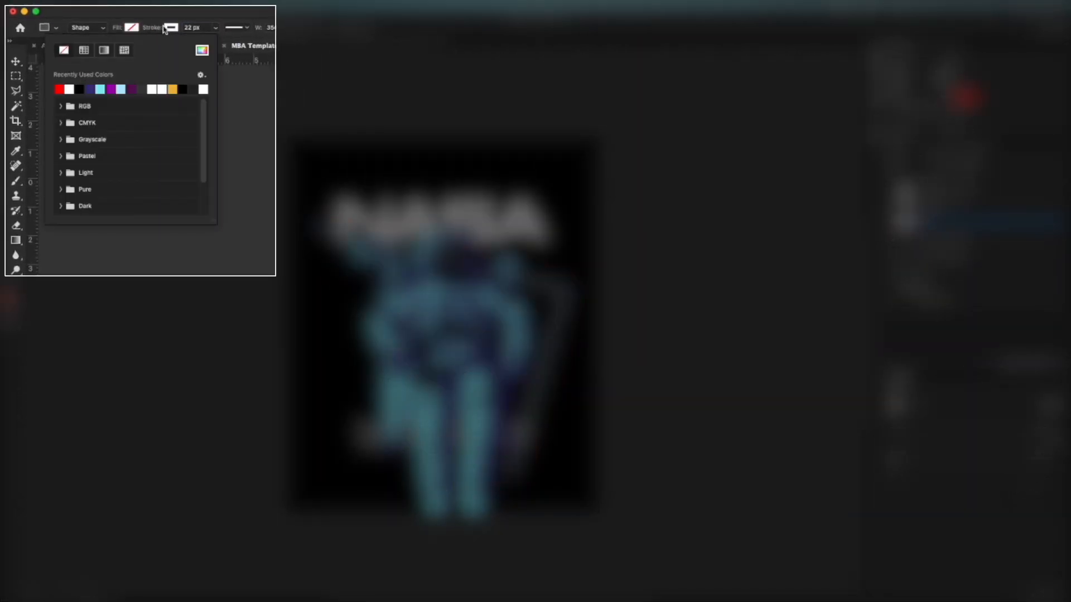
{"action": "left_click_drag", "start_coordinate": [153, 27], "coordinate": [155, 26]}
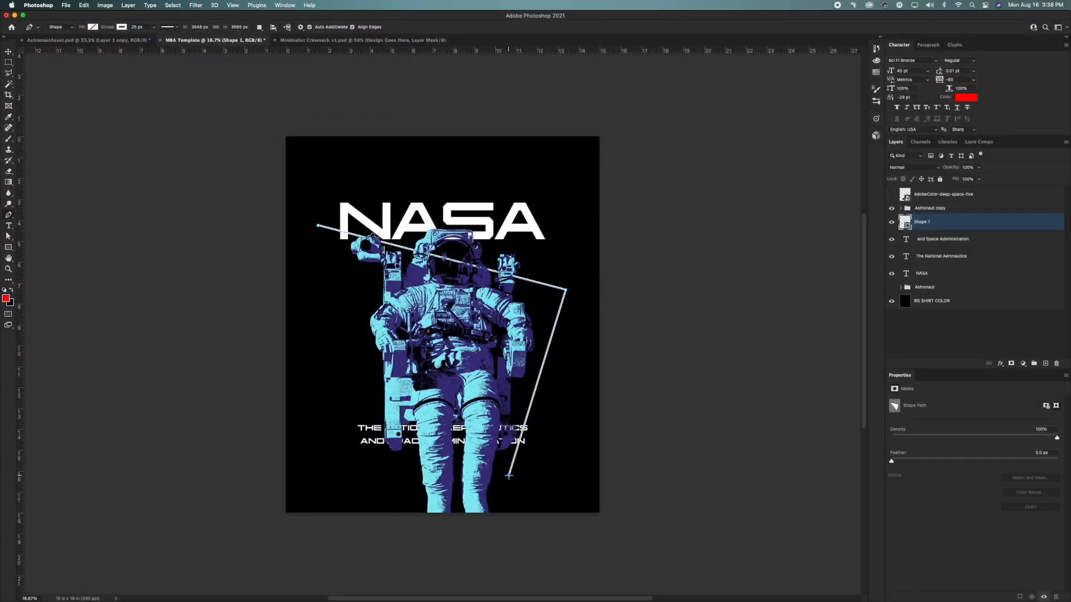
Close the open side of the triangle outline and readjust its stroke width.
{"action": "left_click", "coordinate": [317, 226]}
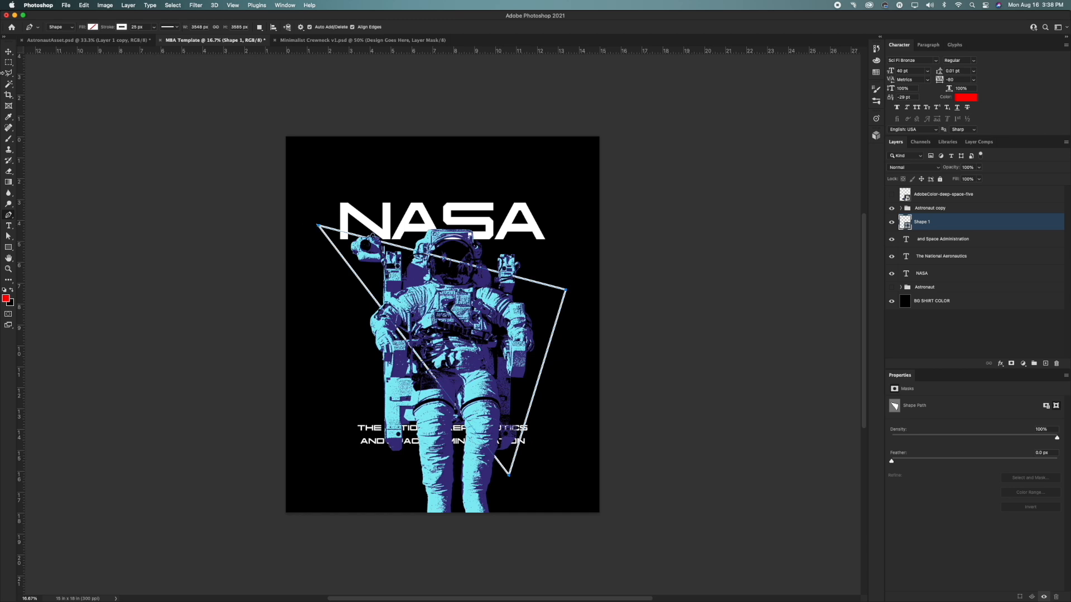
{"action": "left_click", "coordinate": [8, 51]}
{"action": "left_click", "coordinate": [732, 316]}
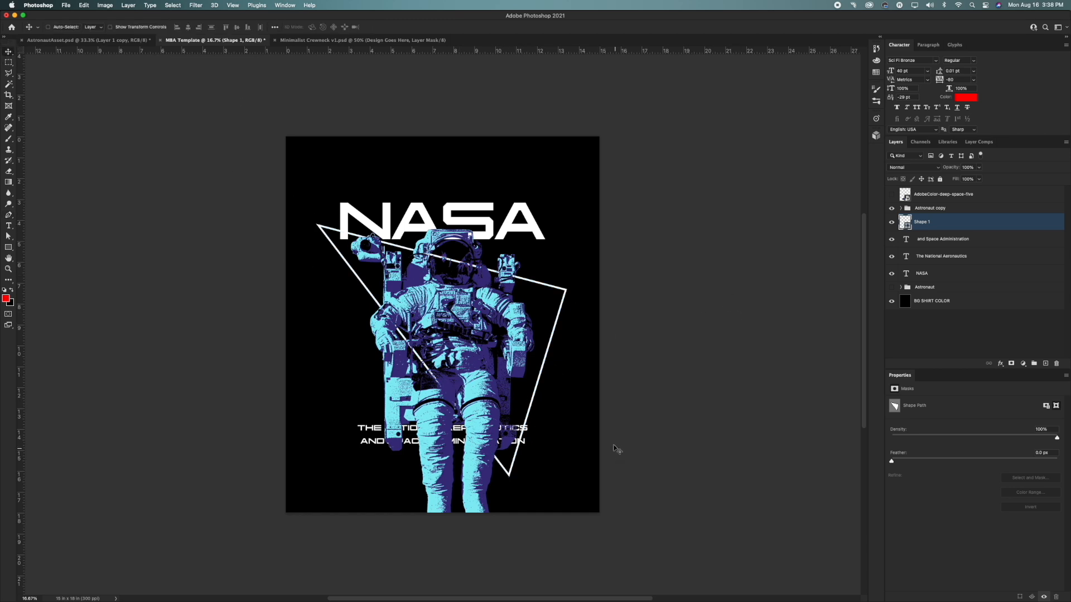
{"action": "left_click", "coordinate": [8, 247]}
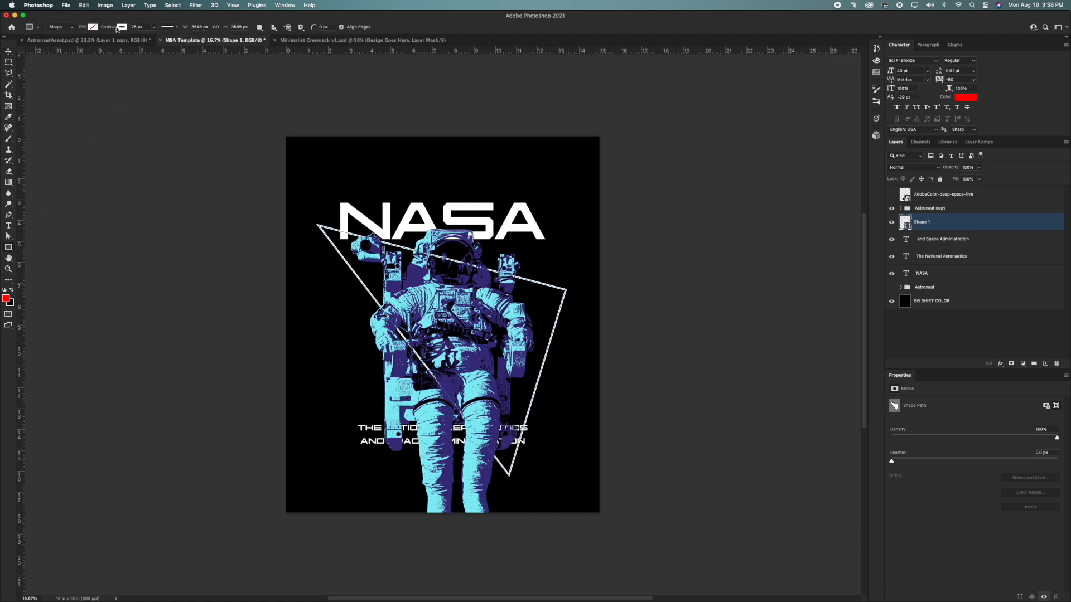
{"action": "left_click_drag", "start_coordinate": [112, 30], "coordinate": [109, 29]}
{"action": "key", "text": "v"}
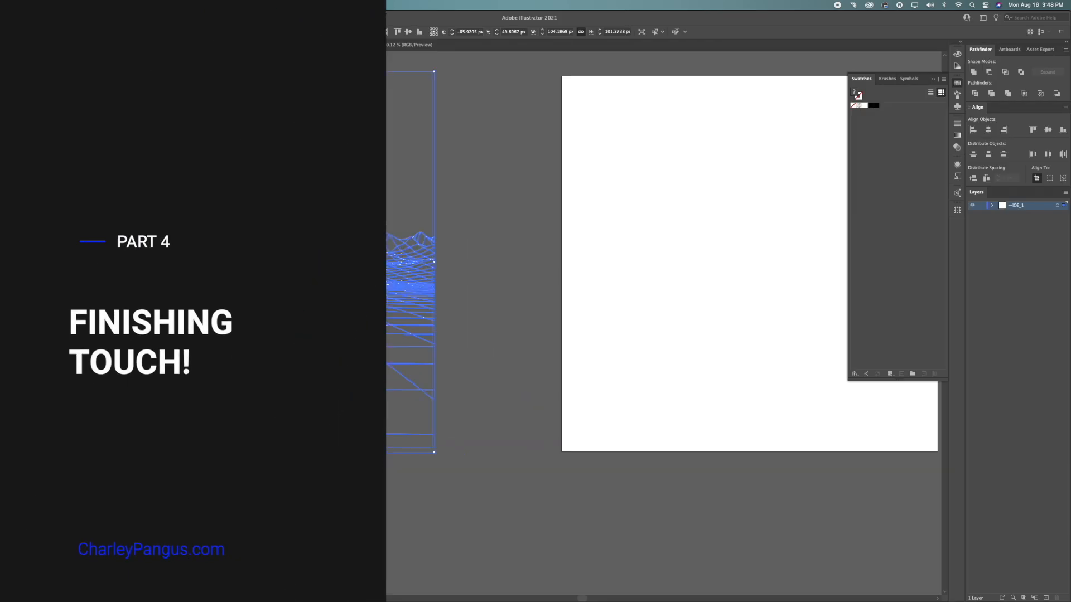
Copy the wireframe mountain grid from Illustrator and paste it into the Photoshop design as a smart object.
{"action": "key", "text": "super+c"}
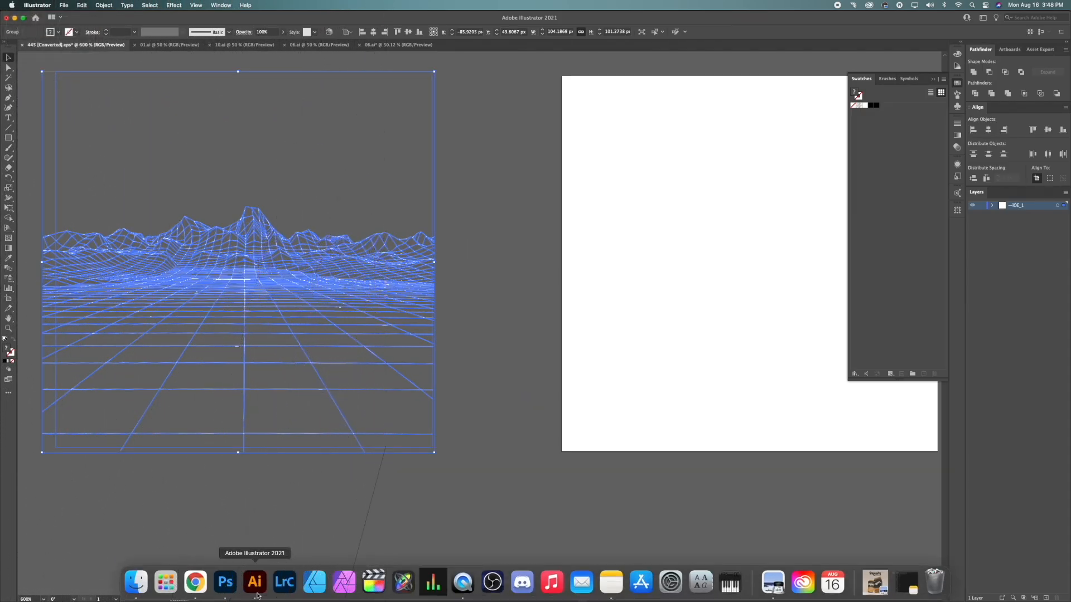
{"action": "left_click", "coordinate": [222, 586]}
{"action": "key", "text": "super+v"}
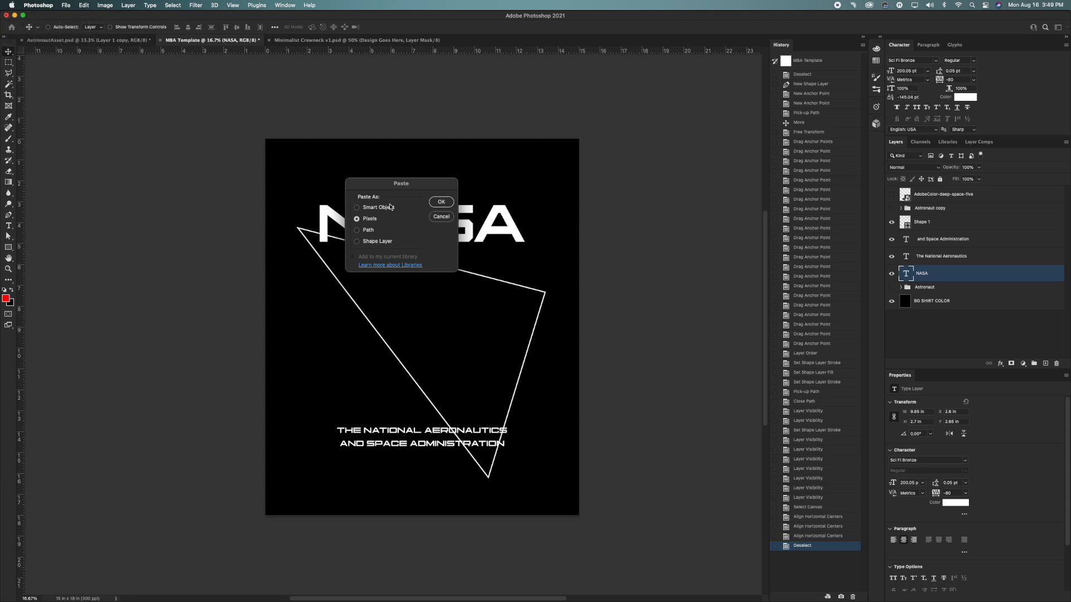
{"action": "left_click", "coordinate": [390, 207]}
{"action": "left_click", "coordinate": [440, 201]}
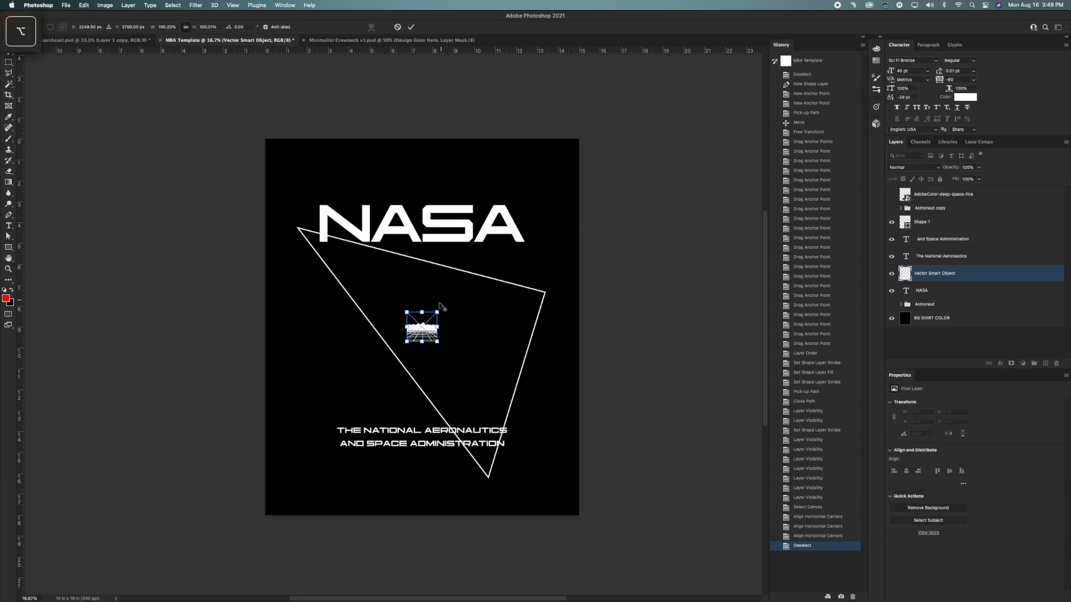
Scale the wireframe landscape to about 17.6 in wide, place its mountains just below the NASA title, and return to the layer list.
{"action": "left_click_drag", "start_coordinate": [438, 312], "coordinate": [605, 149]}
{"action": "left_click_drag", "start_coordinate": [474, 302], "coordinate": [472, 275]}
{"action": "key", "text": "Return"}
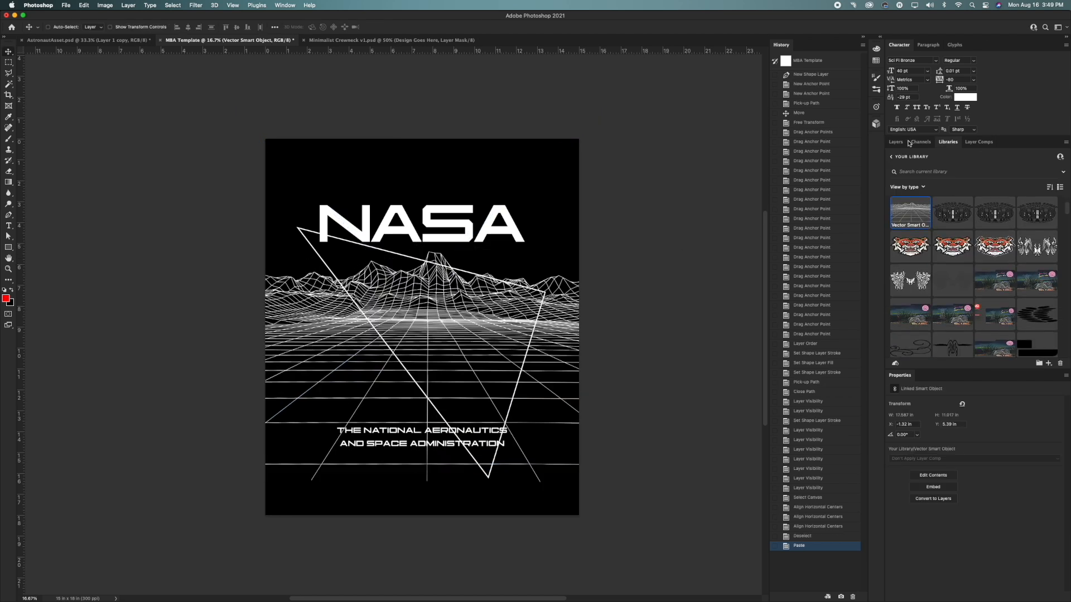
{"action": "left_click", "coordinate": [895, 142]}
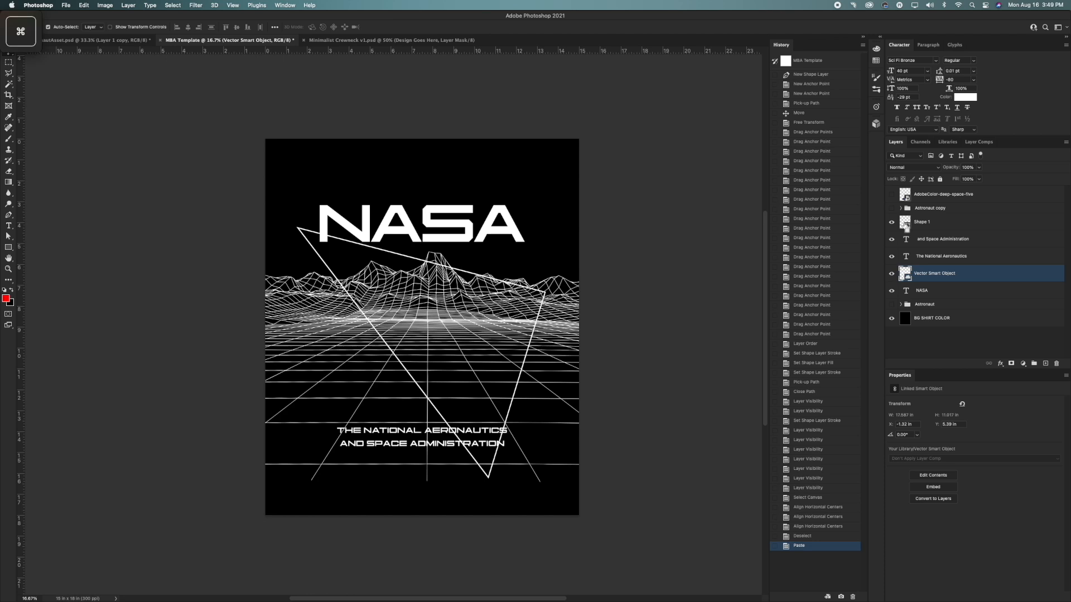
Mask the wireframe landscape with the triangle outline, and fill the mask white above its upper edge to reveal the central peak.
{"action": "left_click", "coordinate": [905, 224], "text": "super"}
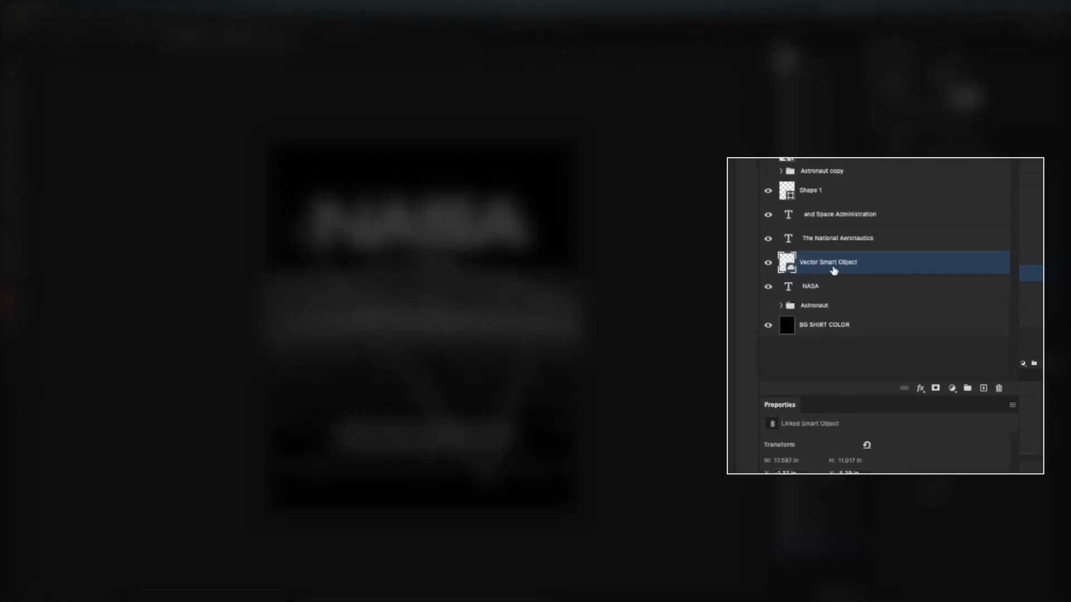
{"action": "left_click", "coordinate": [935, 389]}
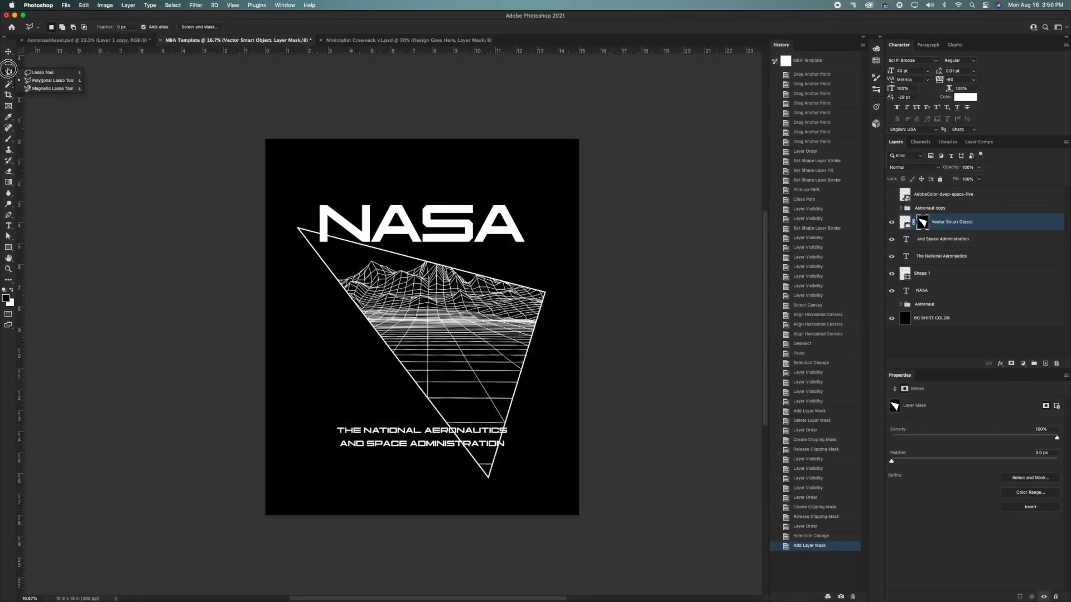
{"action": "left_click_drag", "start_coordinate": [9, 70], "coordinate": [25, 73]}
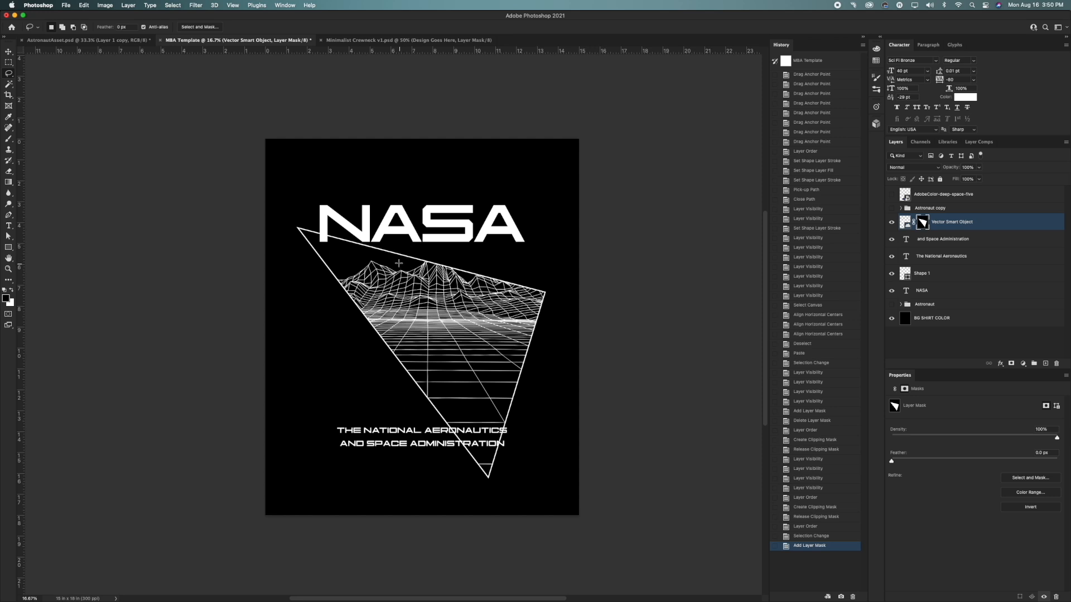
{"action": "mouse_move", "coordinate": [393, 261]}
{"action": "left_mouse_down"}
{"action": "mouse_move", "coordinate": [404, 213]}
{"action": "mouse_move", "coordinate": [497, 191]}
{"action": "mouse_move", "coordinate": [539, 216]}
{"action": "mouse_move", "coordinate": [542, 238]}
{"action": "mouse_move", "coordinate": [468, 276]}
{"action": "left_mouse_up"}
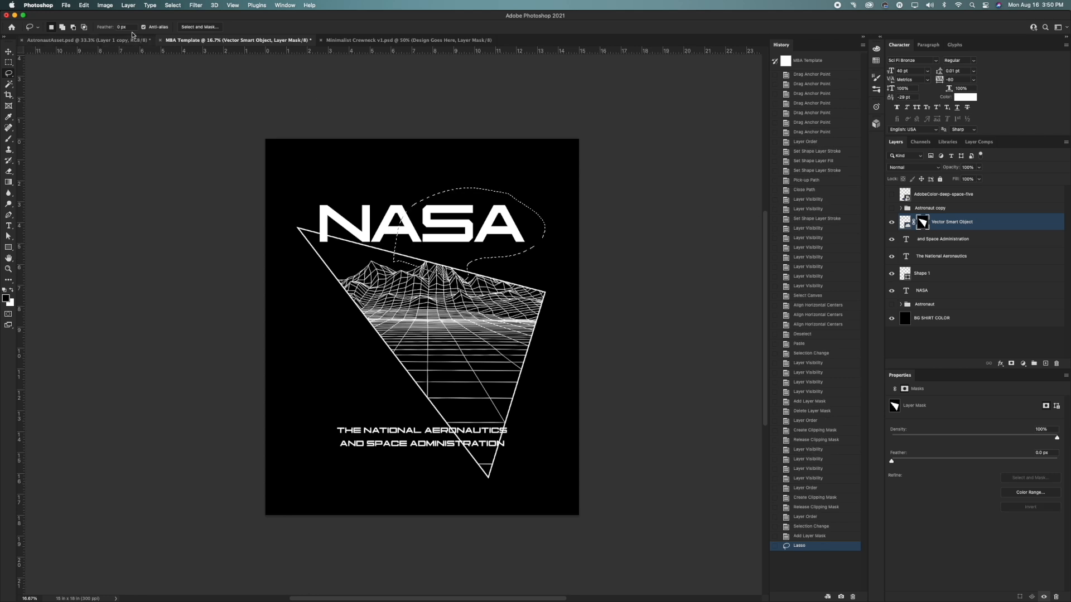
{"action": "left_click", "coordinate": [83, 6]}
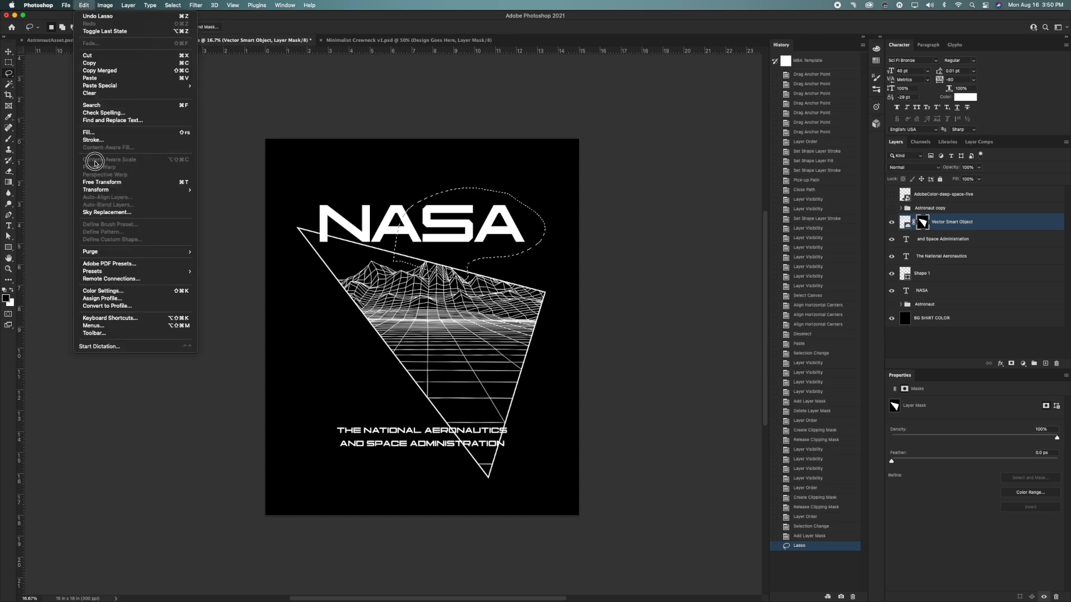
{"action": "left_click", "coordinate": [88, 132]}
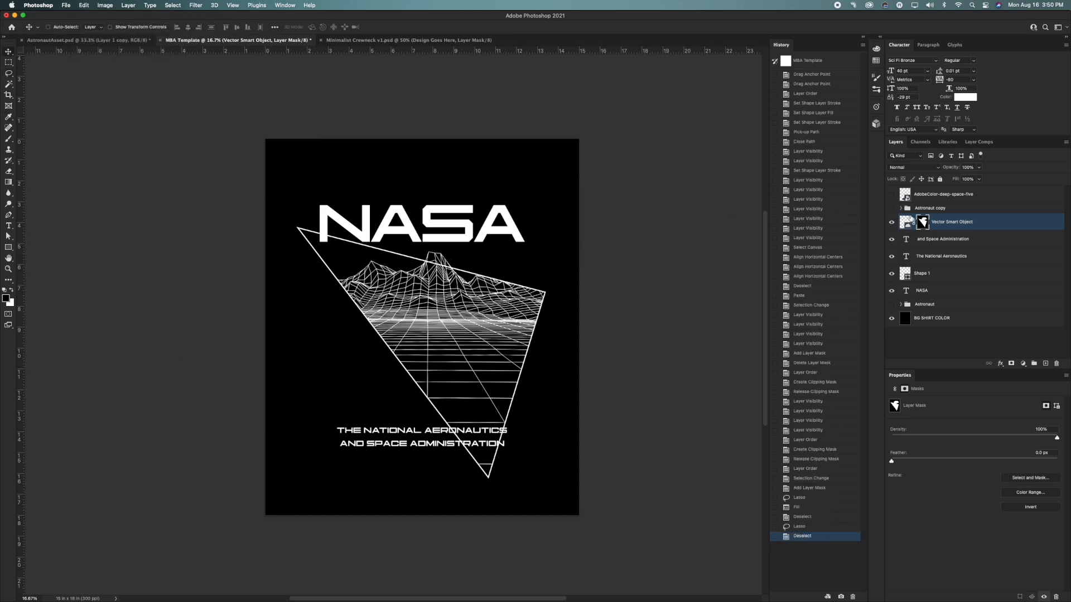
Show the Astronaut copy group, scale it down, and place it centred over the triangle just overlapping the NASA title.
{"action": "left_click", "coordinate": [891, 208]}
{"action": "left_click", "coordinate": [928, 209]}
{"action": "key", "text": "super+t"}
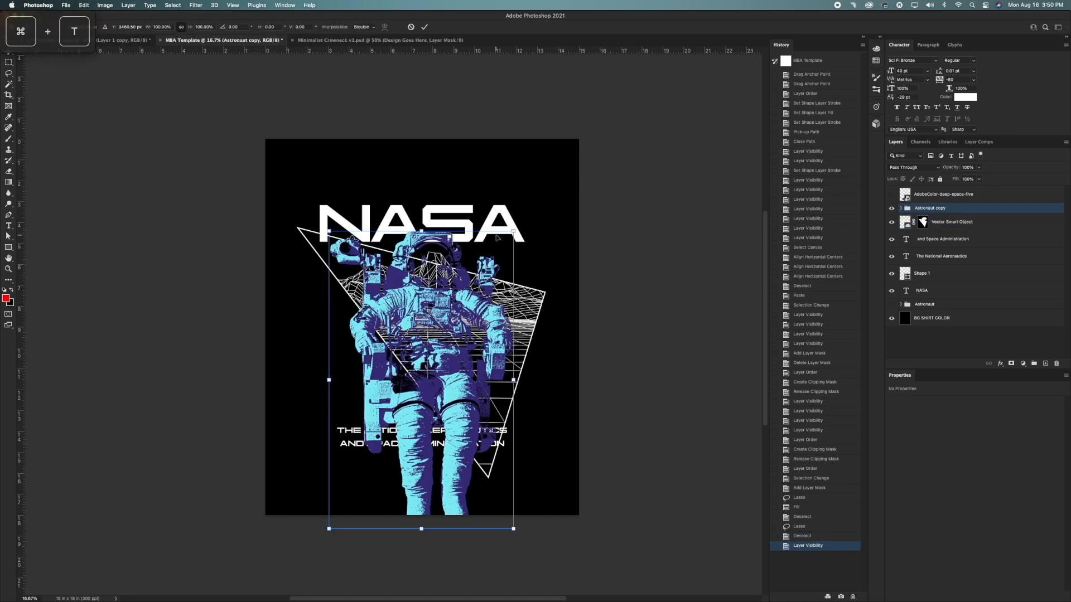
{"action": "left_click_drag", "start_coordinate": [513, 231], "coordinate": [492, 278]}
{"action": "left_click_drag", "start_coordinate": [472, 338], "coordinate": [472, 283]}
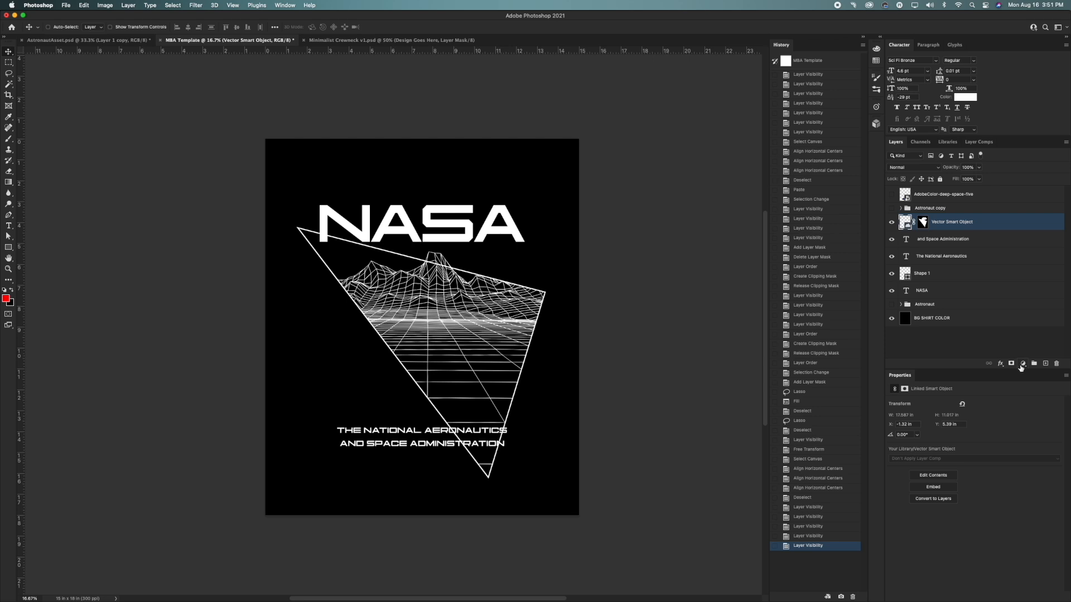
Add a turquoise Solid Color fill layer above the masked wireframe landscape.
{"action": "left_click", "coordinate": [1021, 365]}
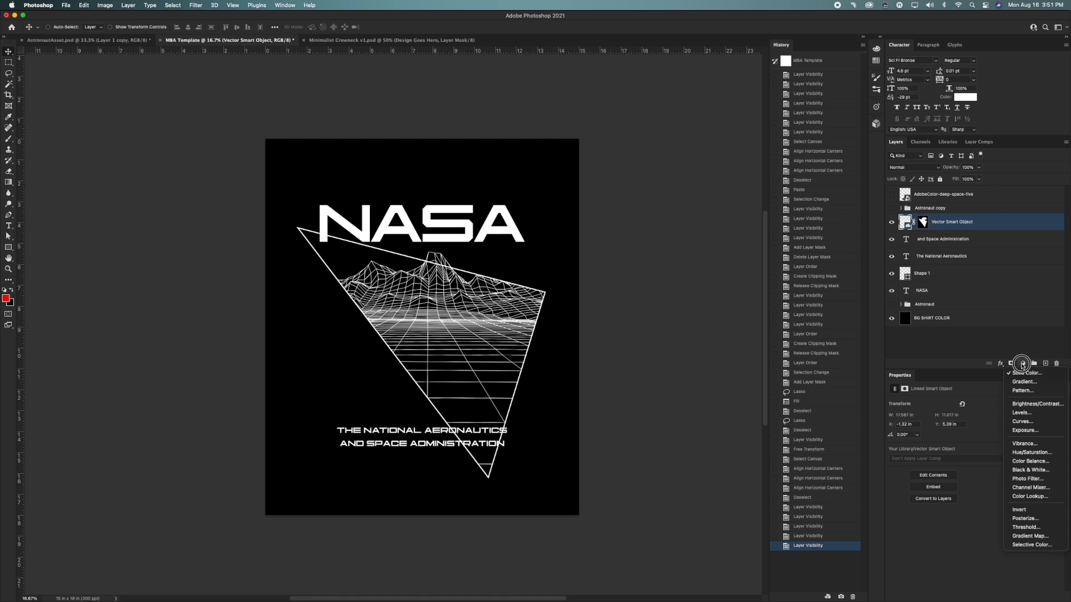
{"action": "left_click", "coordinate": [952, 216]}
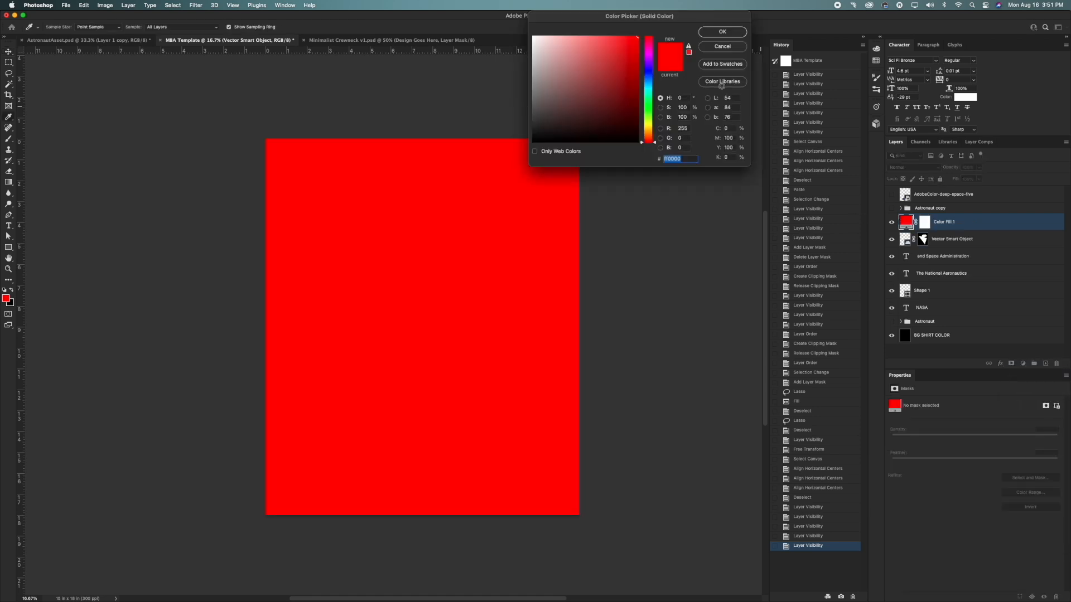
{"action": "left_click", "coordinate": [623, 53]}
{"action": "left_click_drag", "start_coordinate": [648, 129], "coordinate": [648, 89]}
{"action": "left_click", "coordinate": [713, 35]}
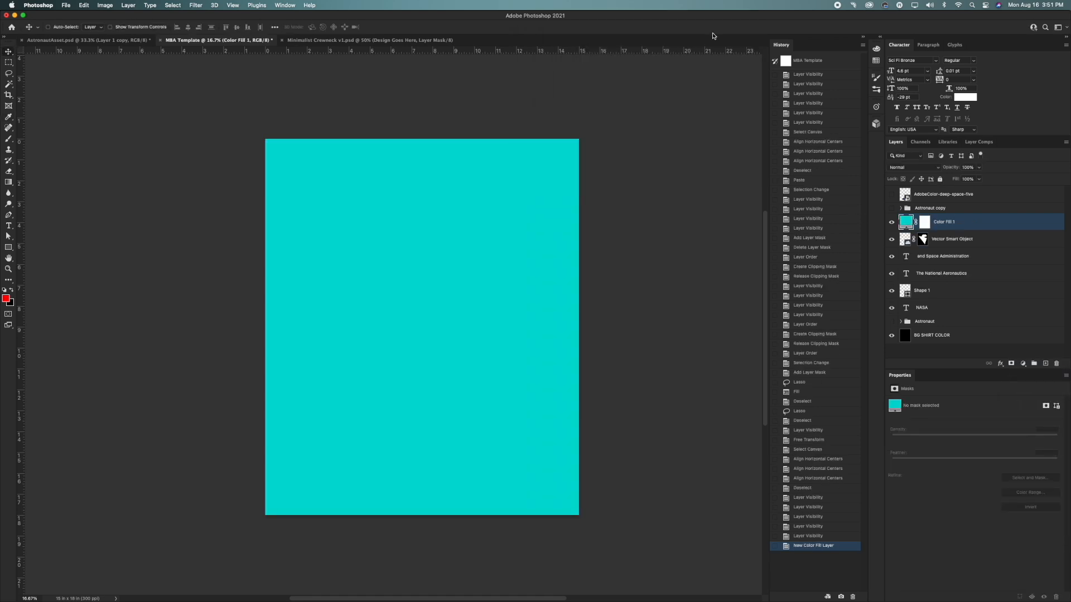
Show the AdobeColor palette and recolour the fill layer with its second swatch, the medium purple.
{"action": "left_click", "coordinate": [891, 193]}
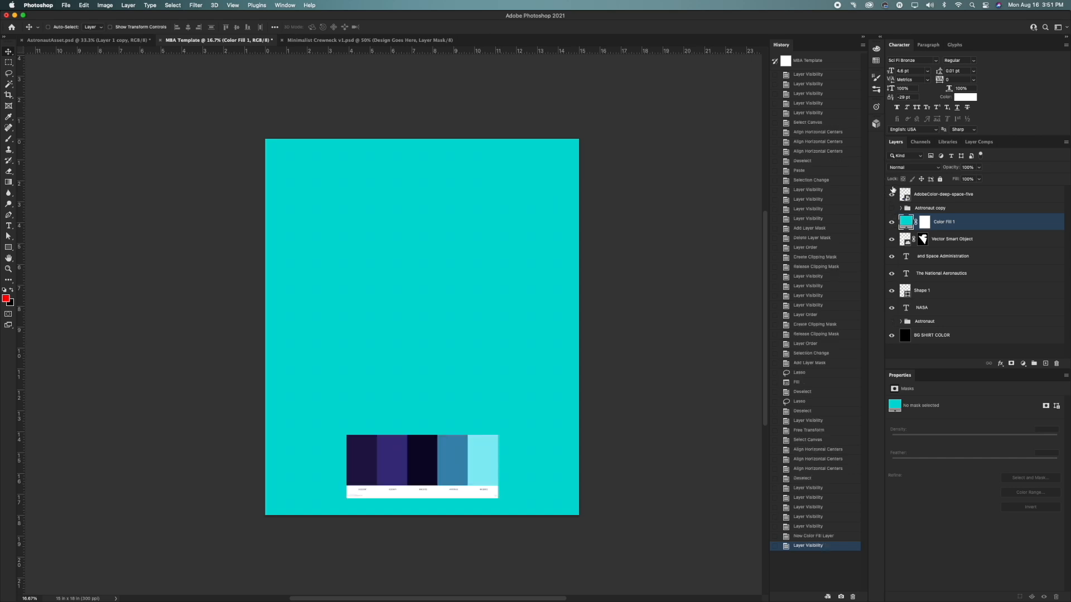
{"action": "double_click", "coordinate": [907, 223]}
{"action": "left_click", "coordinate": [392, 460]}
{"action": "left_click", "coordinate": [717, 30]}
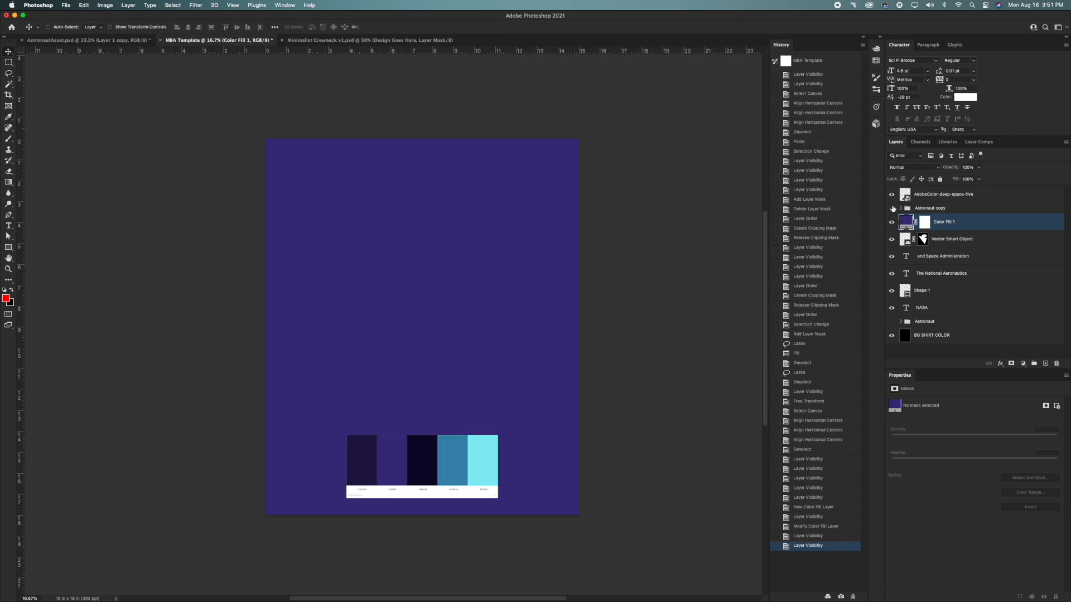
Set the purple fill layer's blend mode to Multiply, and show the astronaut group with the colour palette hidden.
{"action": "left_click", "coordinate": [892, 207]}
{"action": "left_click", "coordinate": [892, 207]}
{"action": "left_click", "coordinate": [890, 223]}
{"action": "left_click", "coordinate": [891, 223]}
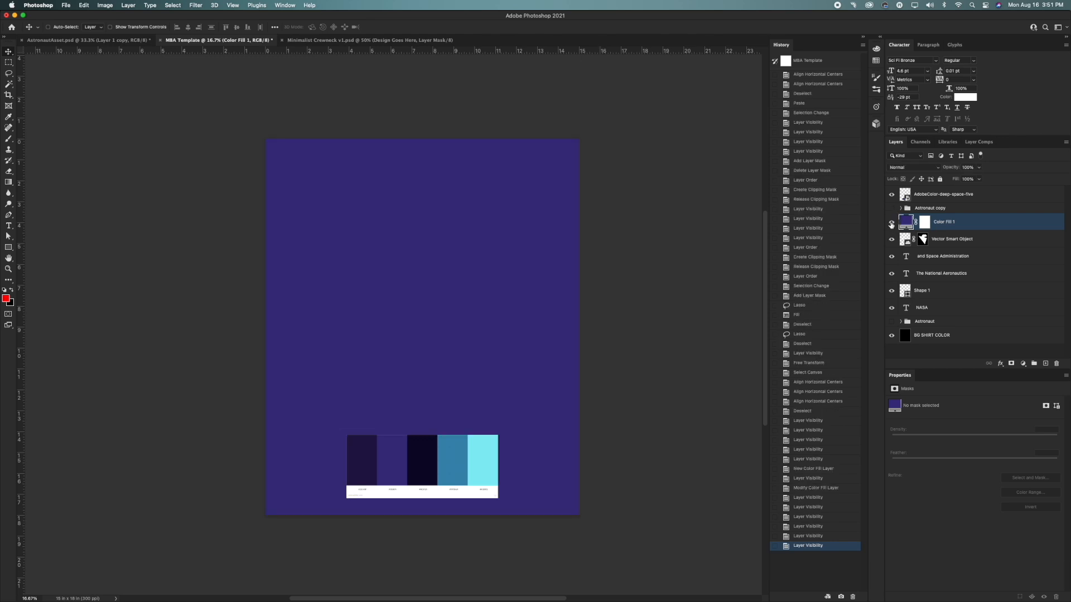
{"action": "left_click", "coordinate": [901, 169]}
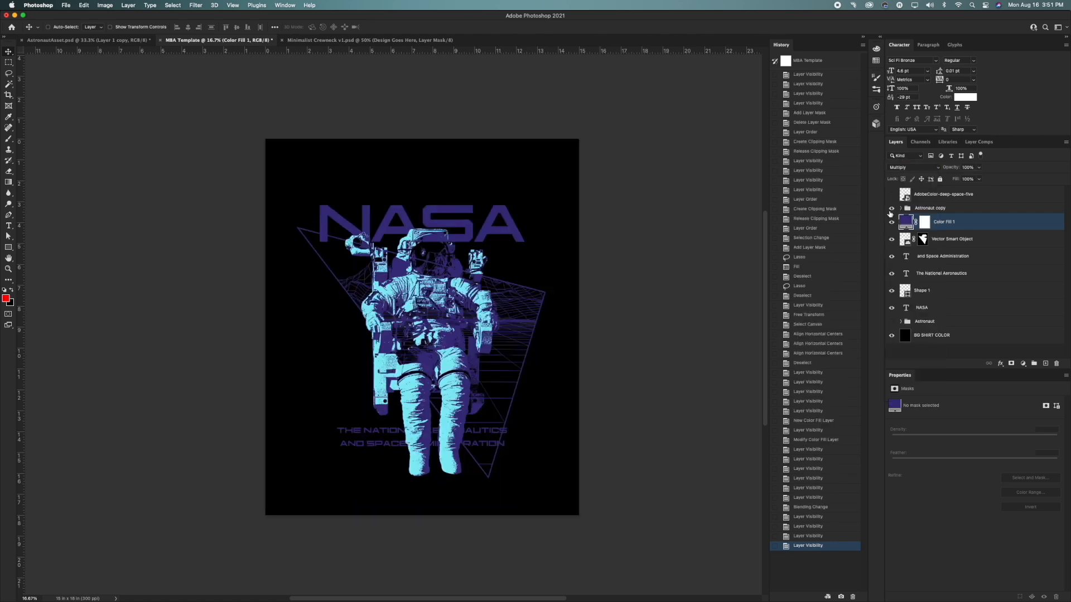
{"action": "left_click", "coordinate": [891, 210]}
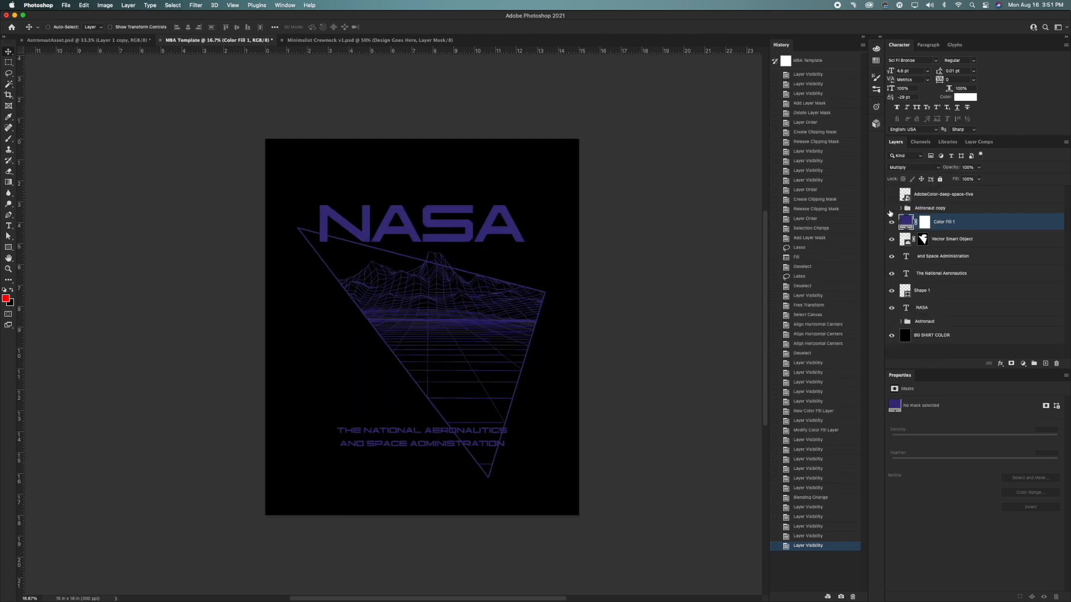
{"action": "left_click", "coordinate": [891, 209]}
Mask the Astronaut copy group with the selection of the triangle shape.
{"action": "left_click", "coordinate": [904, 209]}
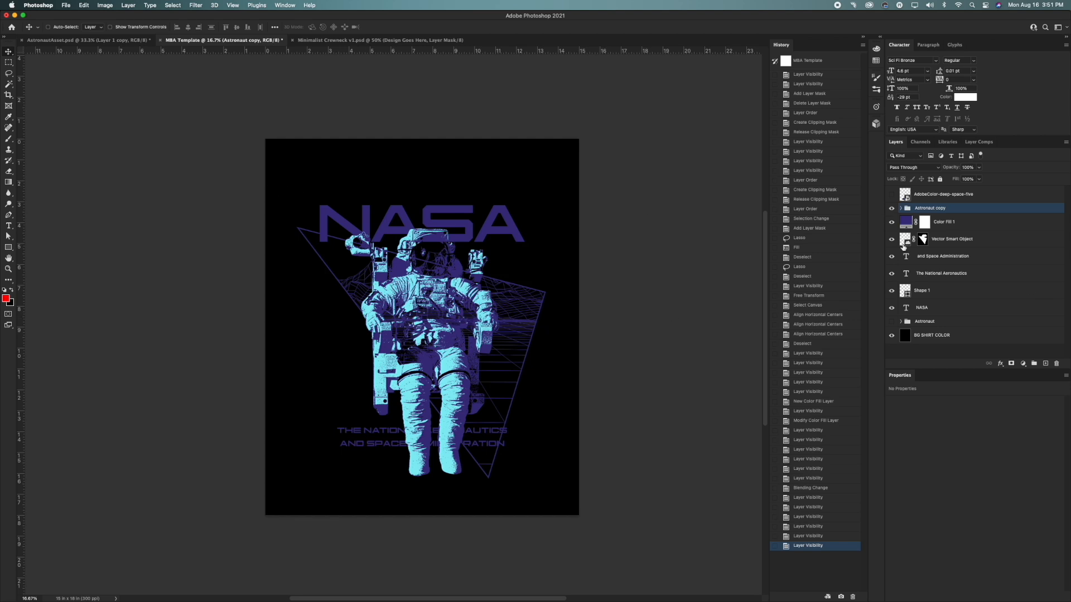
{"action": "left_click", "coordinate": [891, 240]}
{"action": "left_click", "coordinate": [891, 239]}
{"action": "left_click", "coordinate": [904, 291], "text": "super"}
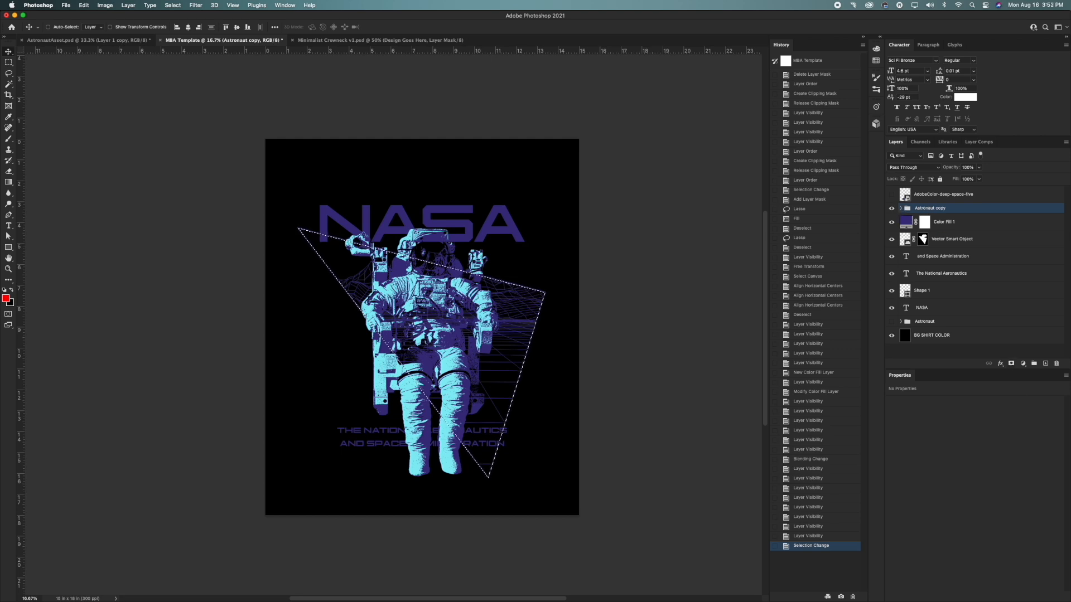
{"action": "left_click", "coordinate": [1011, 364]}
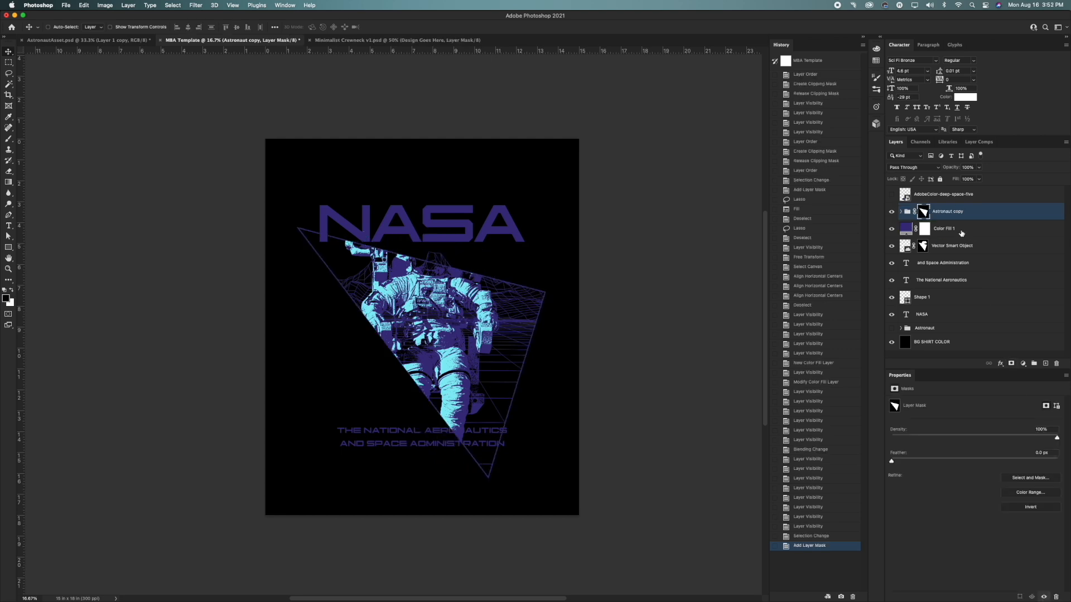
Lasso the area above the triangle's upper edge and fill the astronaut group's mask white there to reveal the helmet and arms.
{"action": "left_click", "coordinate": [9, 74]}
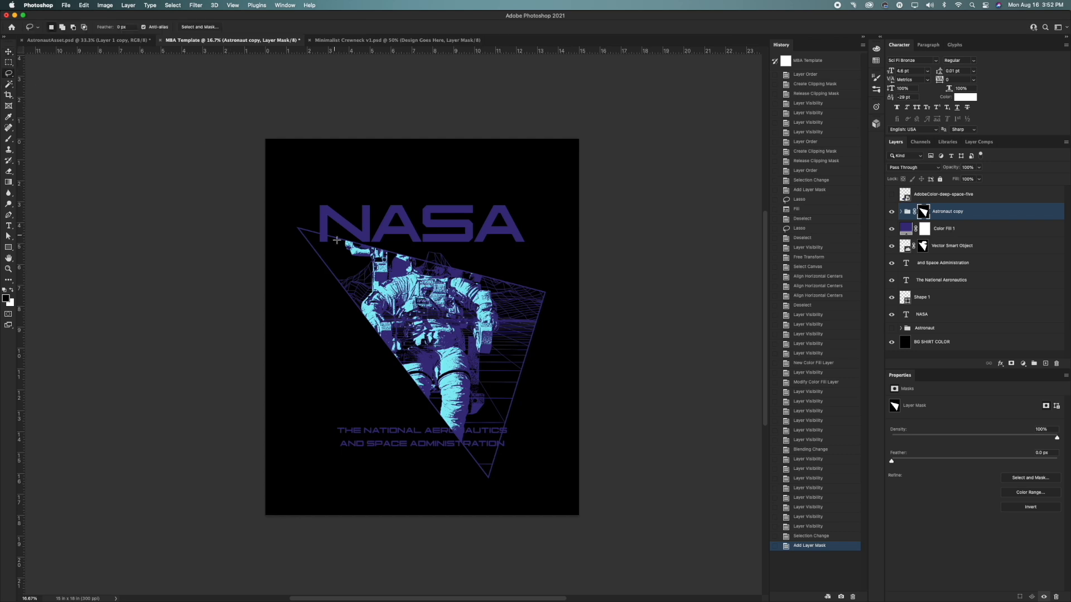
{"action": "mouse_move", "coordinate": [357, 262]}
{"action": "left_mouse_down"}
{"action": "mouse_move", "coordinate": [345, 180]}
{"action": "mouse_move", "coordinate": [525, 176]}
{"action": "mouse_move", "coordinate": [564, 245]}
{"action": "mouse_move", "coordinate": [523, 293]}
{"action": "left_mouse_up"}
{"action": "left_click", "coordinate": [83, 5]}
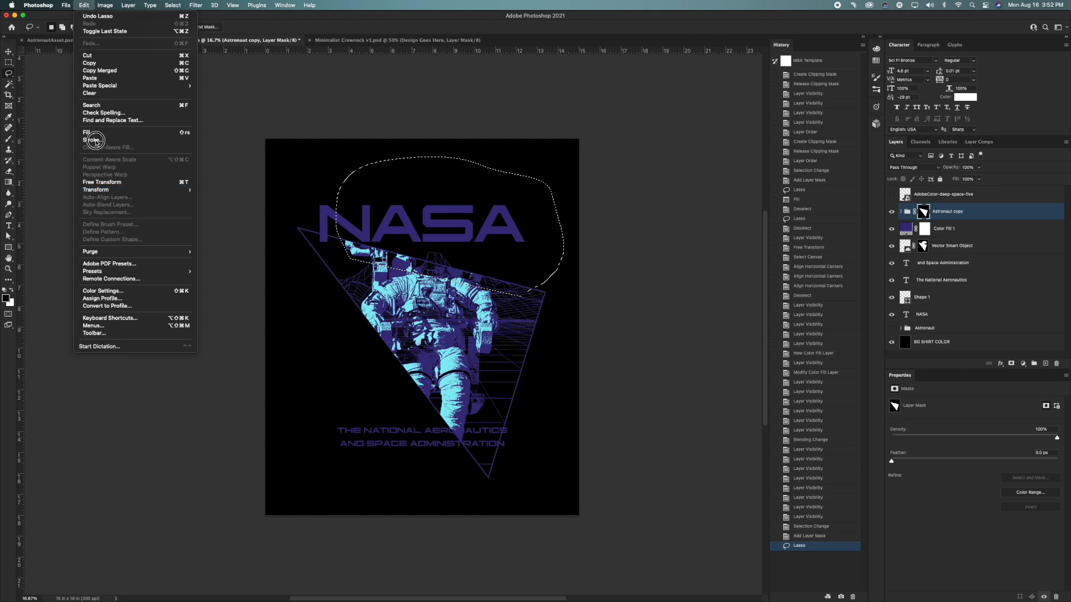
{"action": "left_click", "coordinate": [98, 135]}
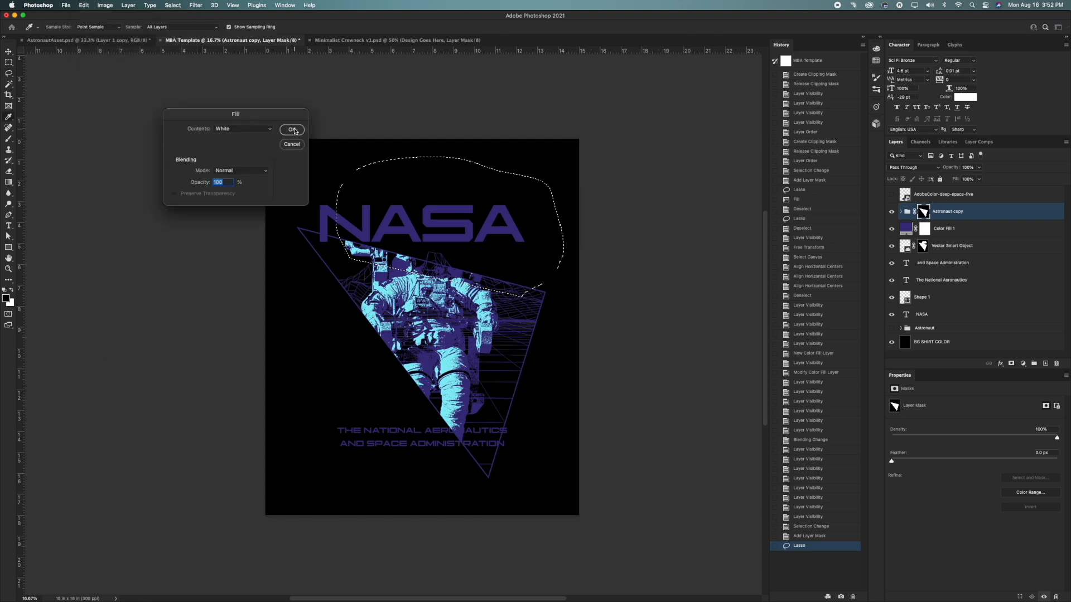
{"action": "left_click", "coordinate": [294, 129]}
{"action": "key", "text": "super+d"}
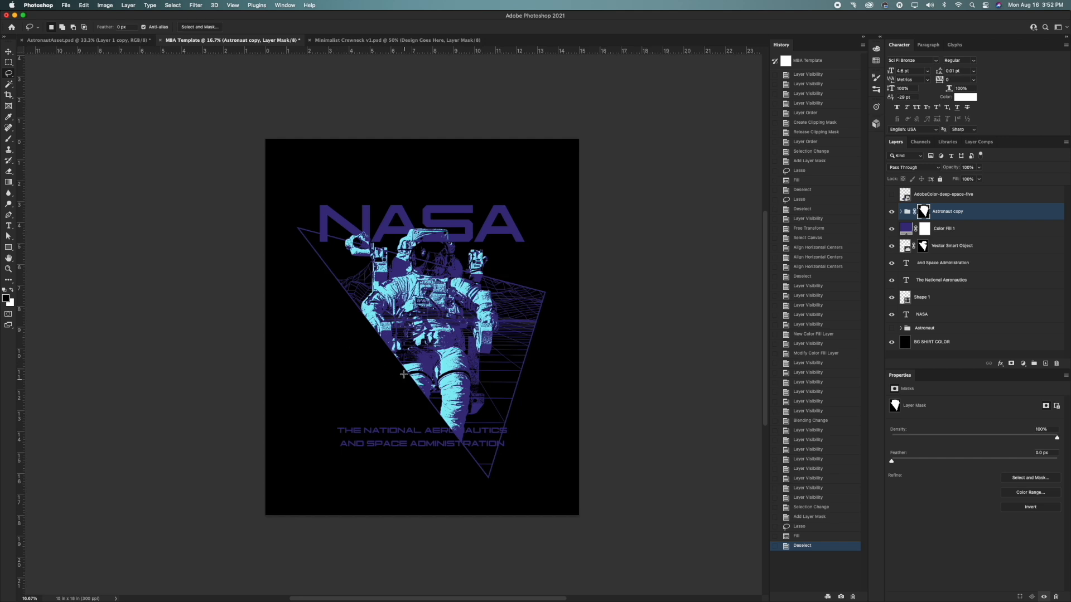
Delete the layer mask from the wireframe landscape.
{"action": "left_click", "coordinate": [8, 52]}
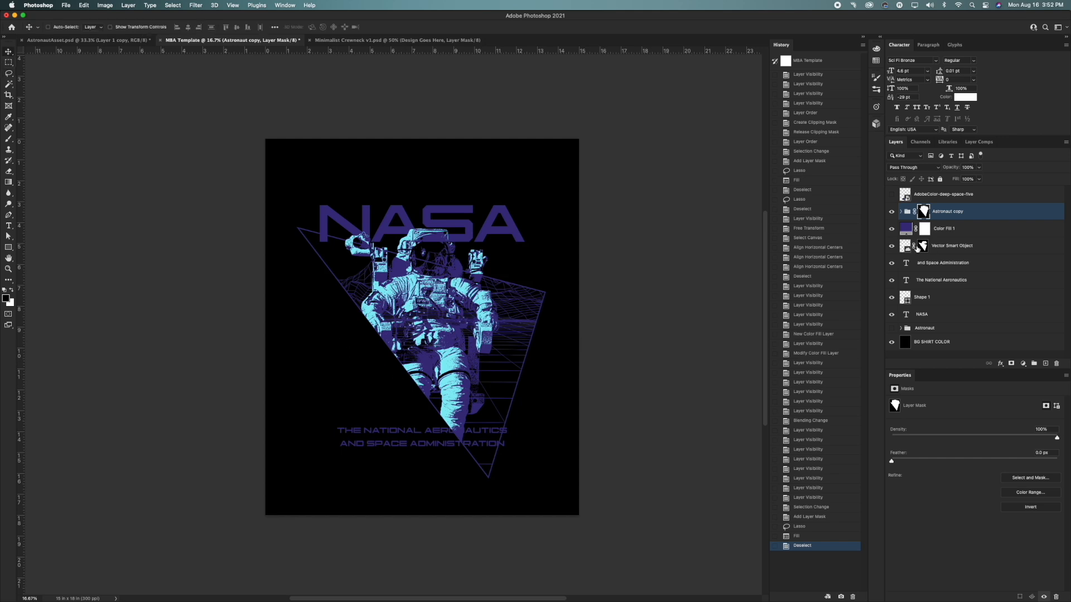
{"action": "left_click", "coordinate": [893, 247]}
{"action": "left_click", "coordinate": [894, 247]}
{"action": "left_click_drag", "start_coordinate": [917, 249], "coordinate": [1058, 364]}
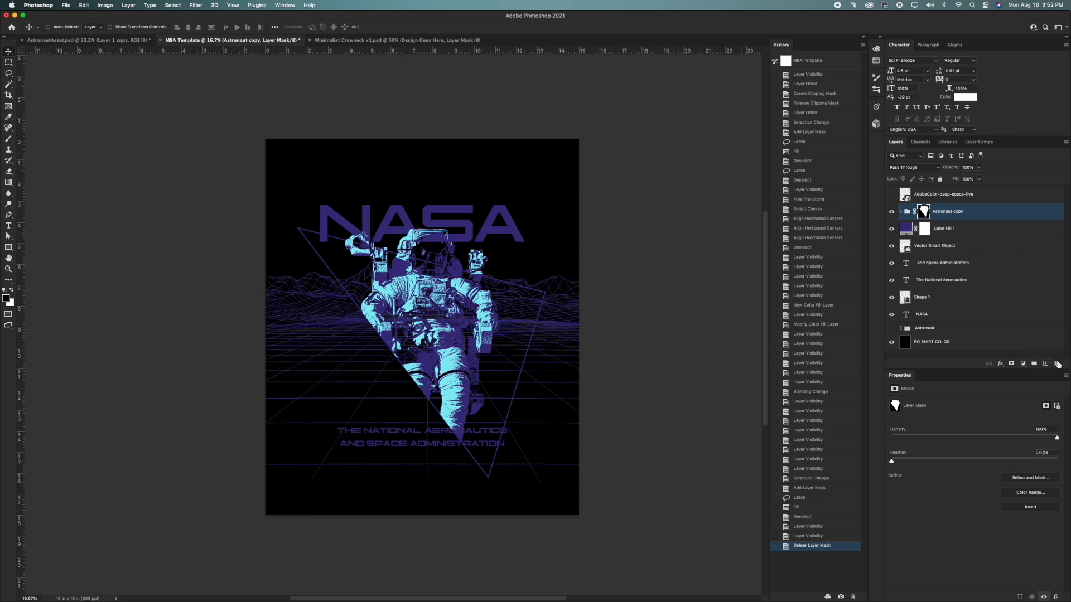
Move the wireframe landscape to about X 1.79 in, Y 5.76 in so its tall peak sits beside the astronaut.
{"action": "left_click_drag", "start_coordinate": [546, 265], "coordinate": [546, 317]}
{"action": "key", "text": "super+z"}
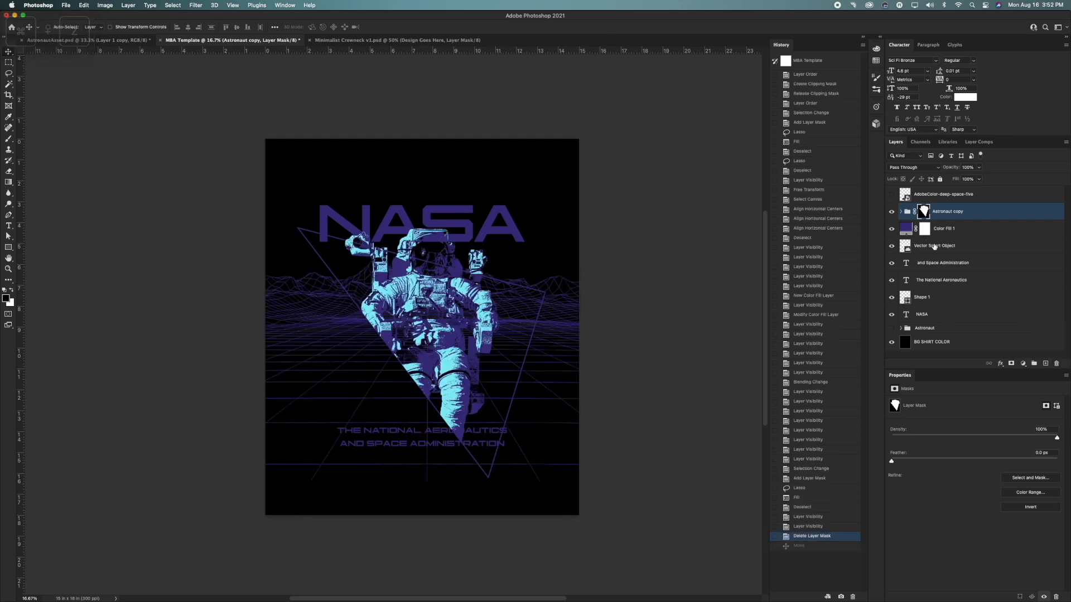
{"action": "left_click", "coordinate": [935, 246]}
{"action": "left_click_drag", "start_coordinate": [470, 242], "coordinate": [567, 238]}
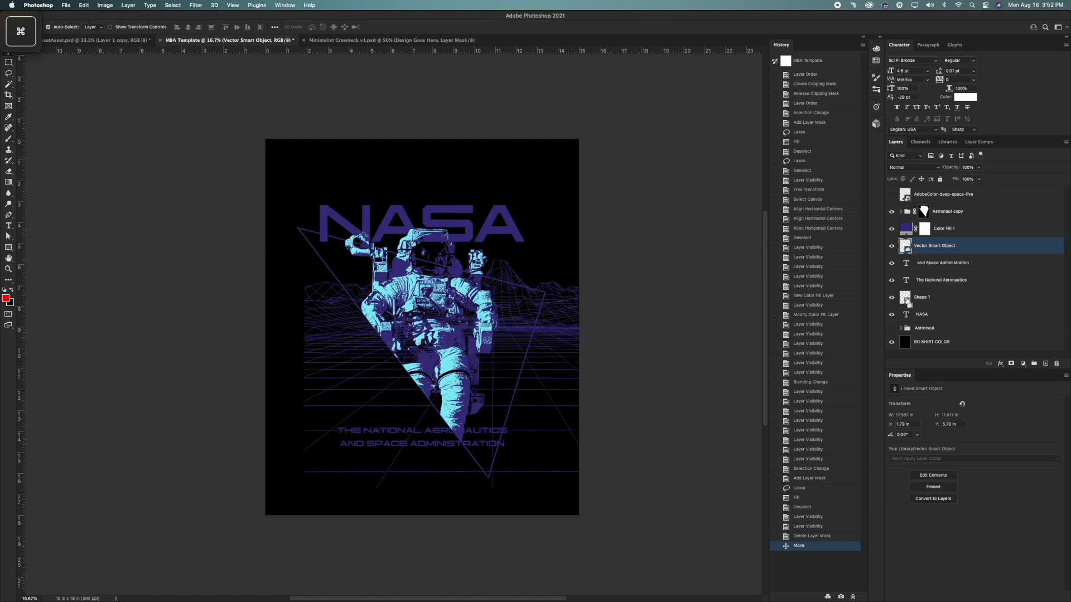
Mask the repositioned wireframe landscape with the triangle again, and reveal its peak above the triangle's upper edge.
{"action": "left_click", "coordinate": [905, 298], "text": "super"}
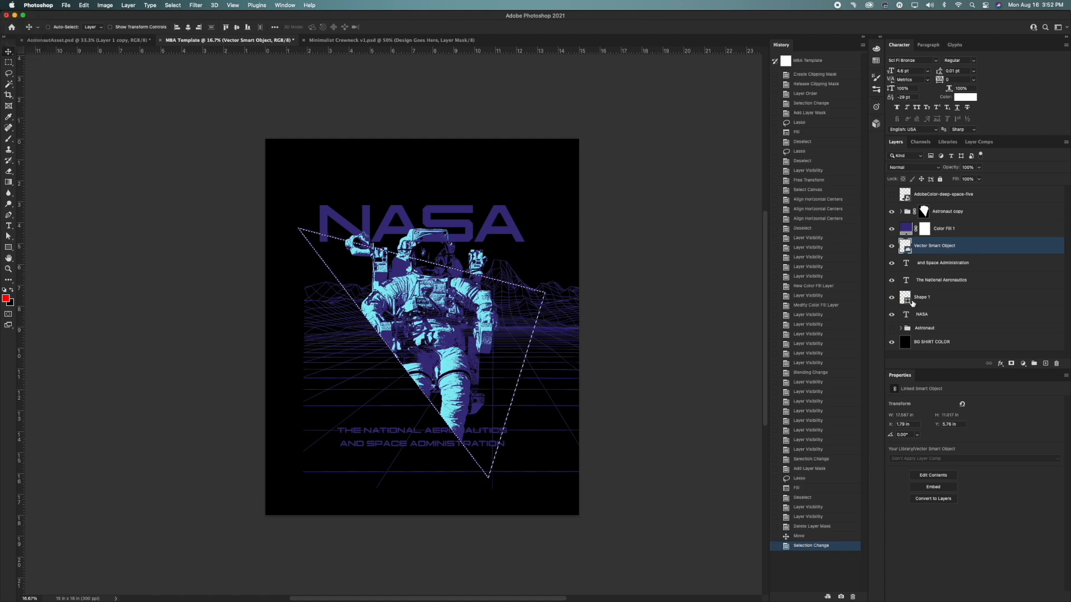
{"action": "left_click", "coordinate": [1012, 363]}
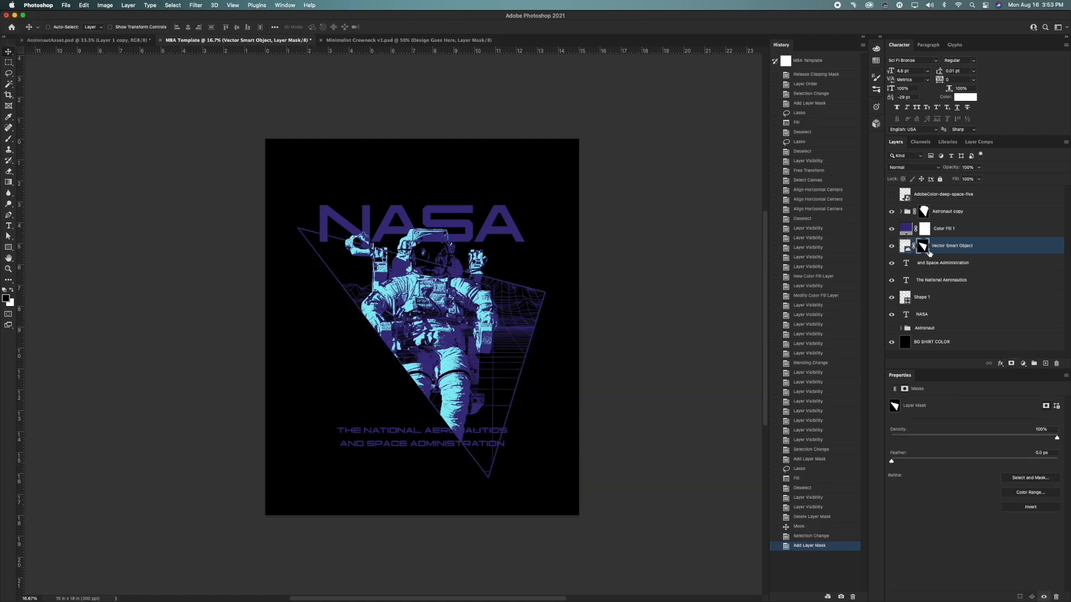
{"action": "left_click", "coordinate": [9, 75]}
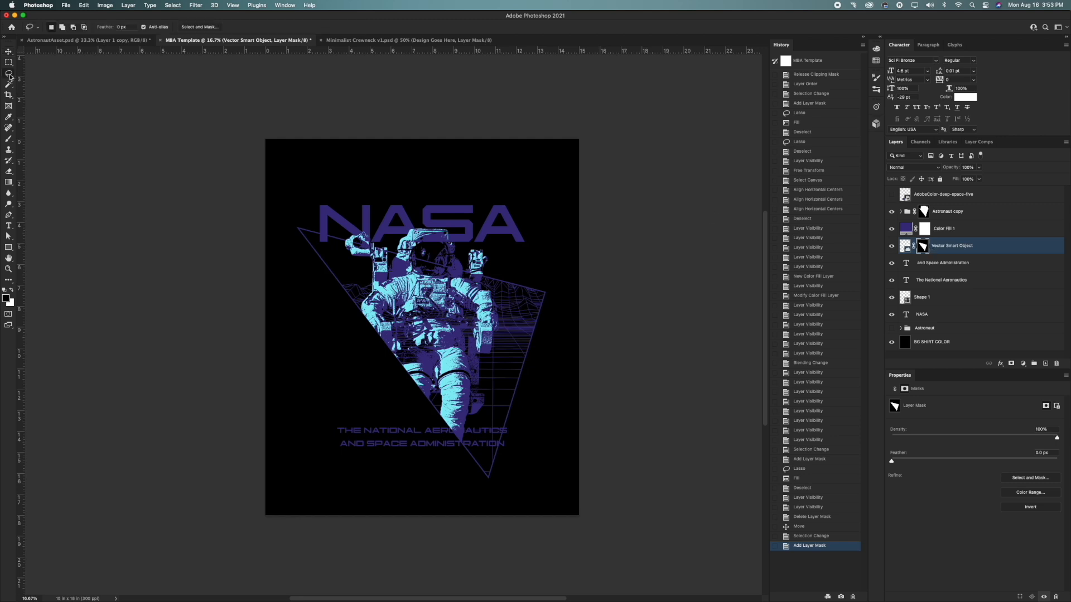
{"action": "mouse_move", "coordinate": [446, 279]}
{"action": "left_mouse_down"}
{"action": "mouse_move", "coordinate": [547, 199]}
{"action": "mouse_move", "coordinate": [562, 282]}
{"action": "mouse_move", "coordinate": [543, 295]}
{"action": "mouse_move", "coordinate": [518, 288]}
{"action": "left_mouse_up"}
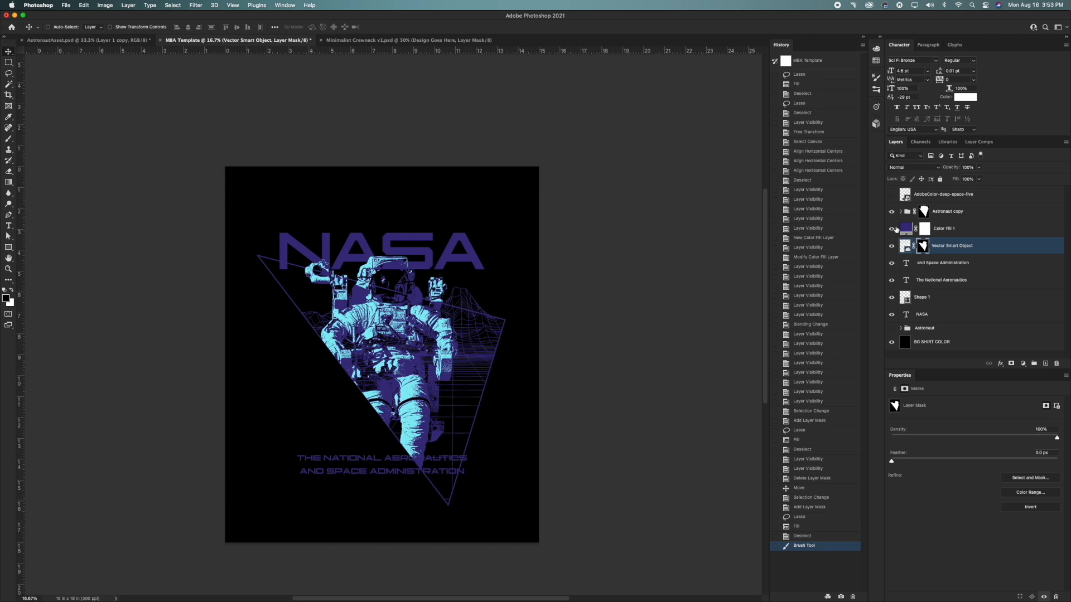
Recolour the fill layer over the lettering, triangle and wireframe to a deep crimson pink and check the whole design.
{"action": "double_click", "coordinate": [905, 229]}
{"action": "left_click_drag", "start_coordinate": [648, 50], "coordinate": [650, 34]}
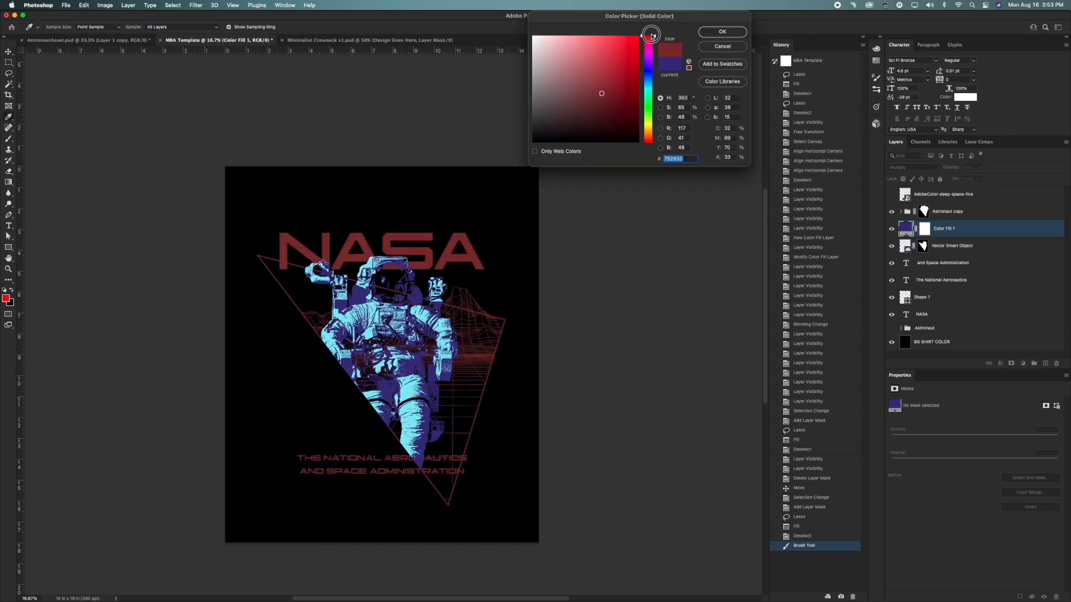
{"action": "mouse_move", "coordinate": [625, 88]}
{"action": "left_mouse_down"}
{"action": "mouse_move", "coordinate": [631, 103]}
{"action": "mouse_move", "coordinate": [602, 88]}
{"action": "mouse_move", "coordinate": [604, 105]}
{"action": "mouse_move", "coordinate": [629, 87]}
{"action": "left_mouse_up"}
{"action": "left_click_drag", "start_coordinate": [648, 36], "coordinate": [652, 56]}
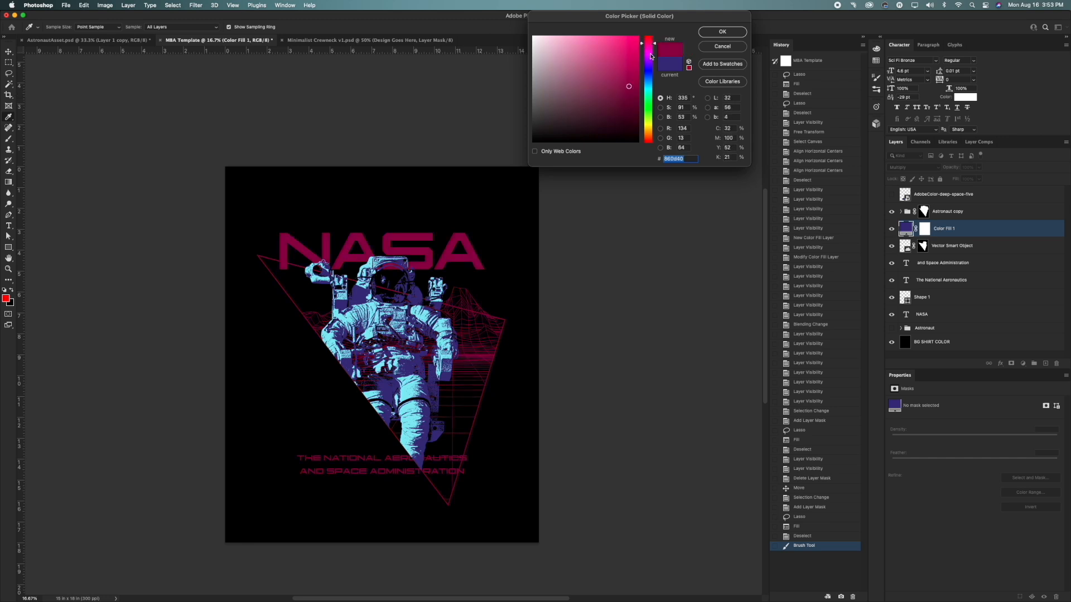
{"action": "left_click", "coordinate": [714, 33]}
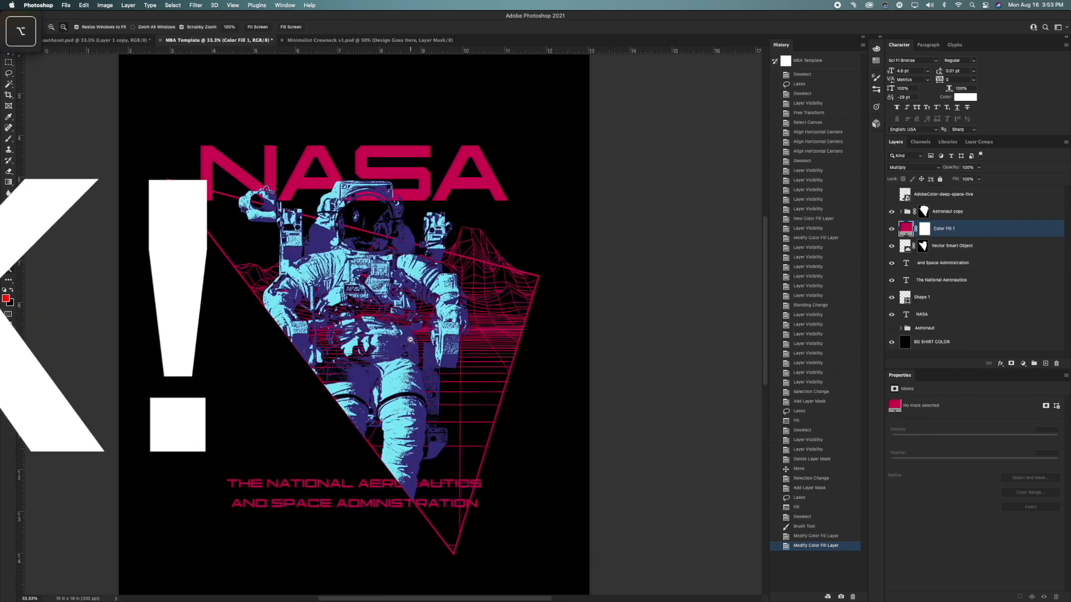
{"action": "left_click", "coordinate": [372, 307], "text": "alt"}
{"action": "left_click", "coordinate": [410, 342]}
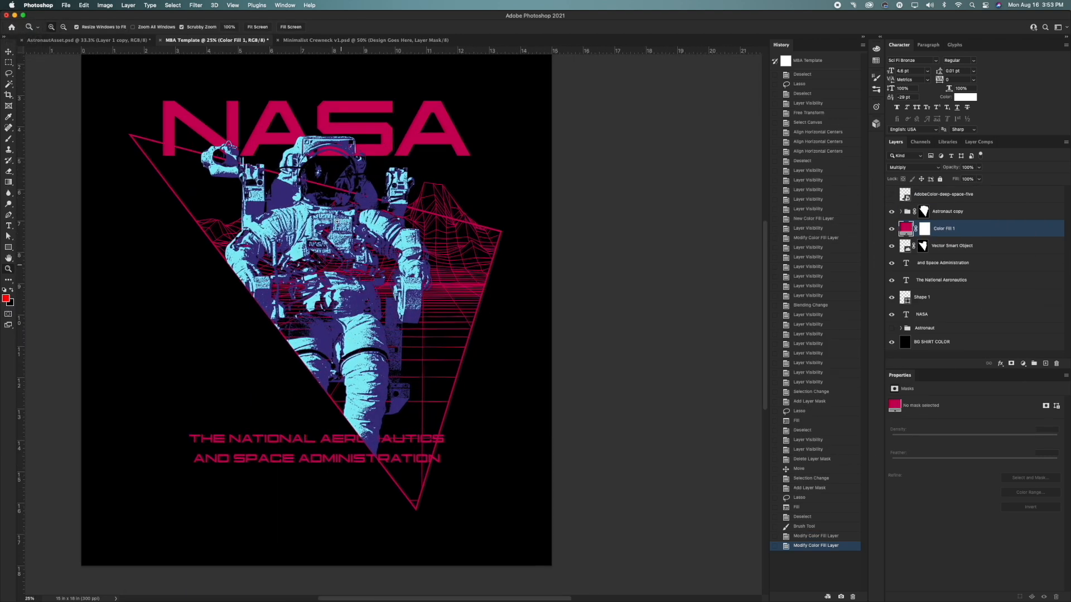
Check what the colour fill and the wireframe landscape contribute by hiding and restoring each layer.
{"action": "left_click_drag", "start_coordinate": [343, 308], "coordinate": [412, 350]}
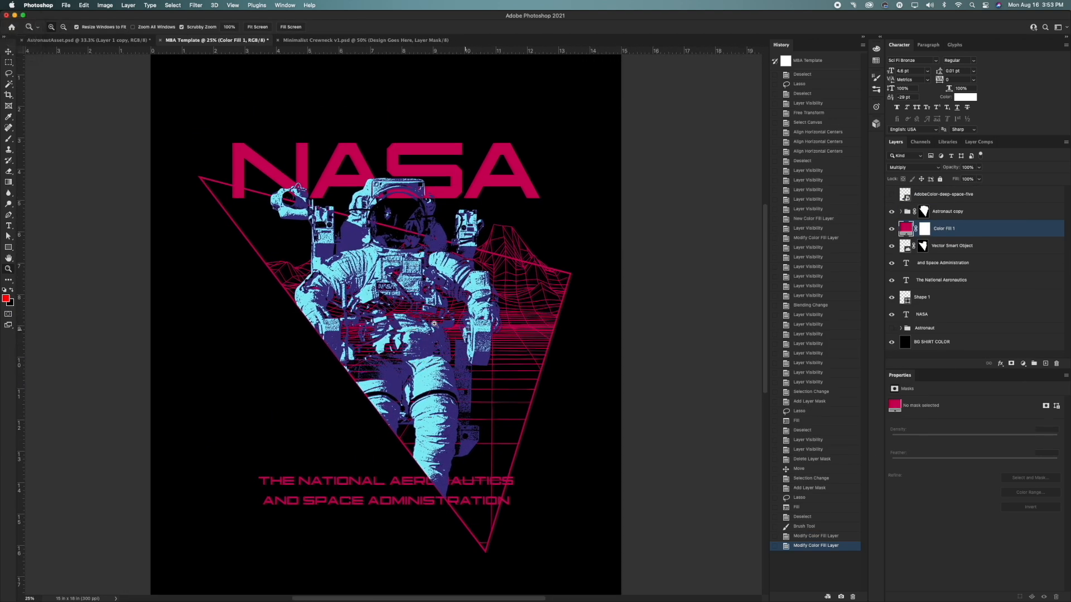
{"action": "left_click", "coordinate": [891, 228]}
{"action": "left_click", "coordinate": [891, 229]}
{"action": "left_click", "coordinate": [891, 247]}
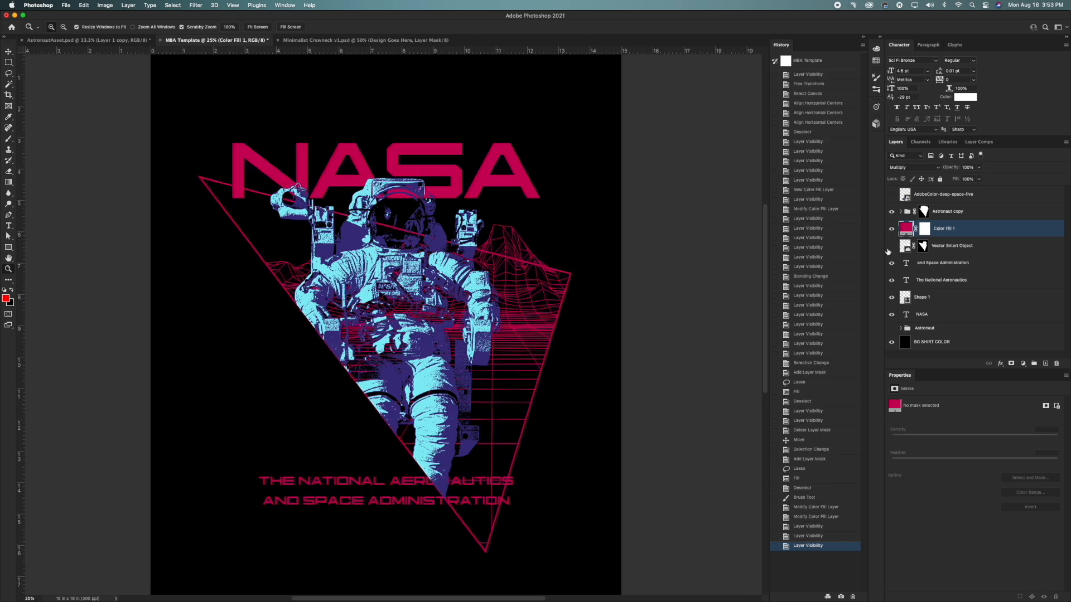
{"action": "left_click", "coordinate": [891, 250]}
{"action": "left_click", "coordinate": [913, 246]}
{"action": "left_click", "coordinate": [913, 246]}
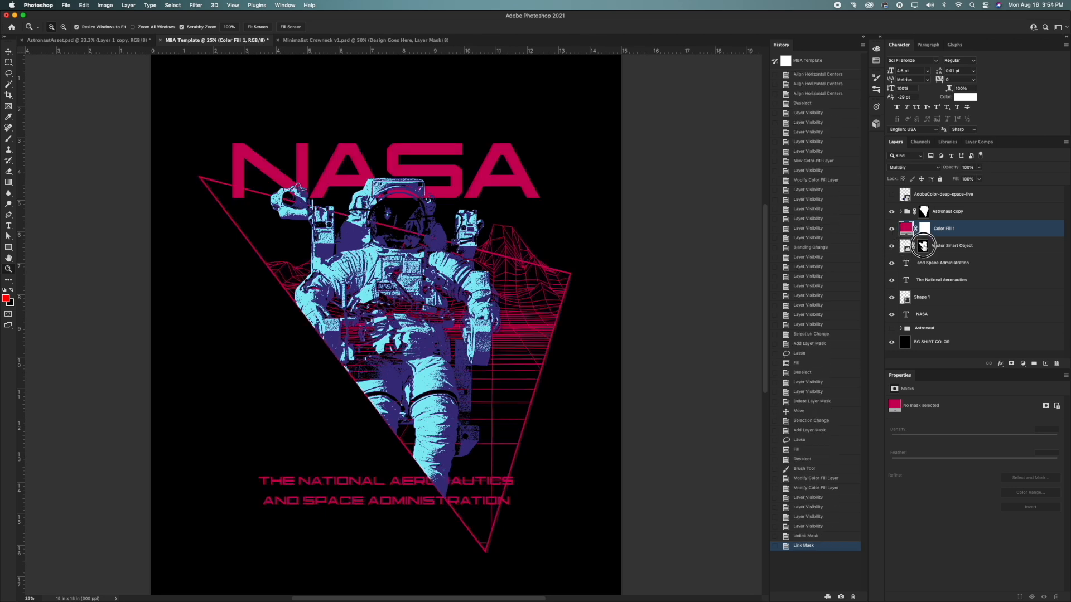
Paint out the wireframe lines covering the astronaut's body on the wireframe landscape's layer mask, using progressively smaller brushes.
{"action": "left_click", "coordinate": [922, 246]}
{"action": "left_click", "coordinate": [8, 139]}
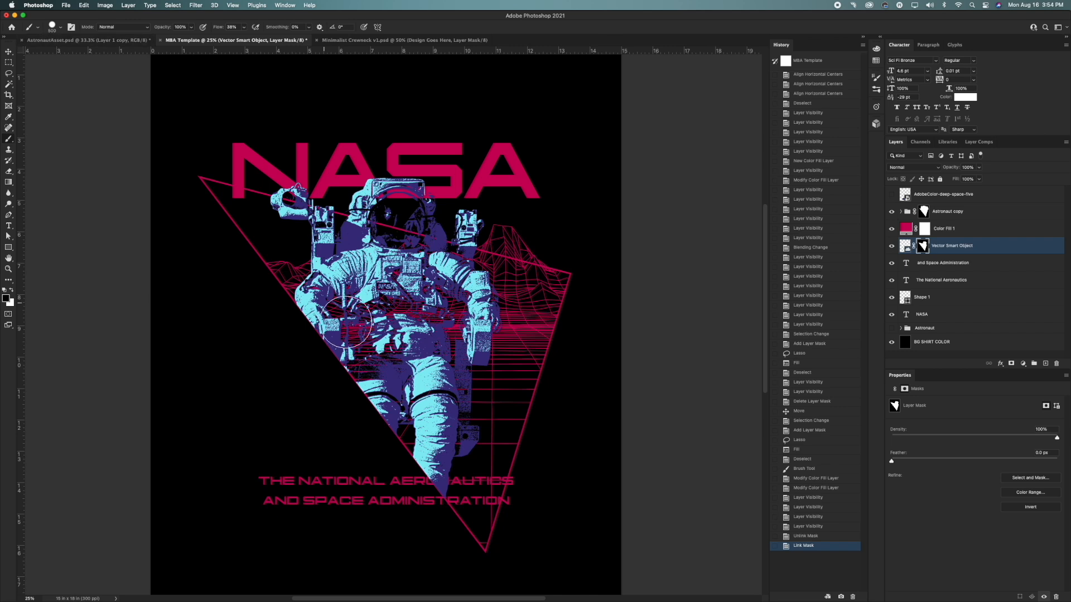
{"action": "mouse_move", "coordinate": [404, 316]}
{"action": "left_mouse_down"}
{"action": "mouse_move", "coordinate": [383, 326]}
{"action": "mouse_move", "coordinate": [360, 325]}
{"action": "mouse_move", "coordinate": [378, 352]}
{"action": "mouse_move", "coordinate": [369, 346]}
{"action": "mouse_move", "coordinate": [442, 362]}
{"action": "mouse_move", "coordinate": [453, 397]}
{"action": "mouse_move", "coordinate": [460, 364]}
{"action": "left_mouse_up"}
{"action": "key", "text": "bracketleft"}
{"action": "key", "text": "bracketleft"}
{"action": "key", "text": "bracketleft"}
{"action": "key", "text": "bracketleft"}
{"action": "left_click_drag", "start_coordinate": [480, 326], "coordinate": [481, 313]}
{"action": "key", "text": "bracketleft"}
{"action": "key", "text": "bracketleft"}
{"action": "key", "text": "bracketleft"}
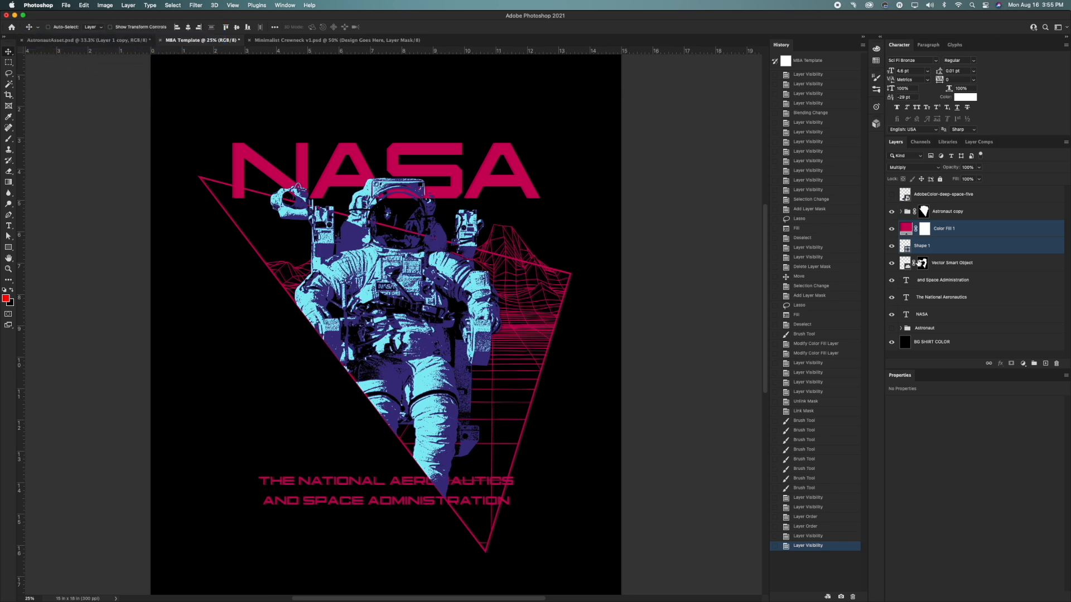
Rename the triangle layer Shape 1 as Nacho.
{"action": "left_click", "coordinate": [948, 234]}
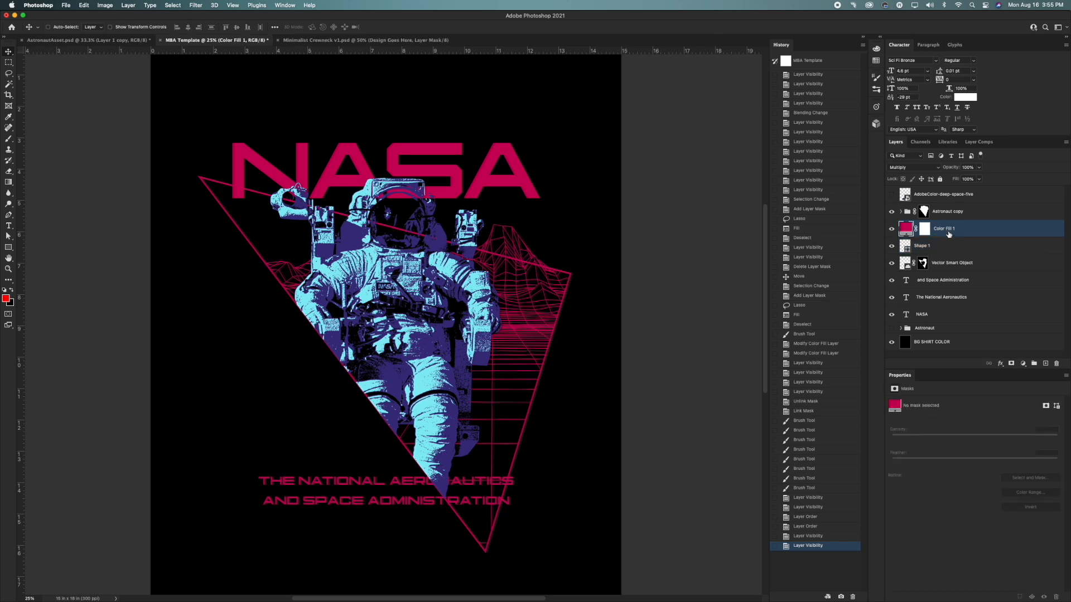
{"action": "double_click", "coordinate": [921, 246]}
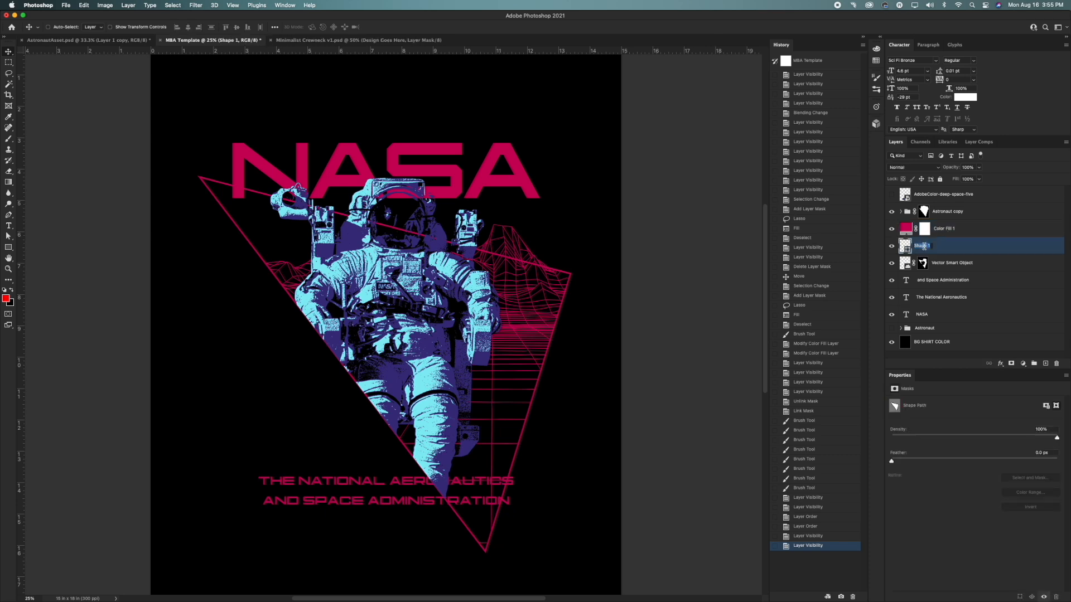
{"action": "type", "text": "Nacho."}
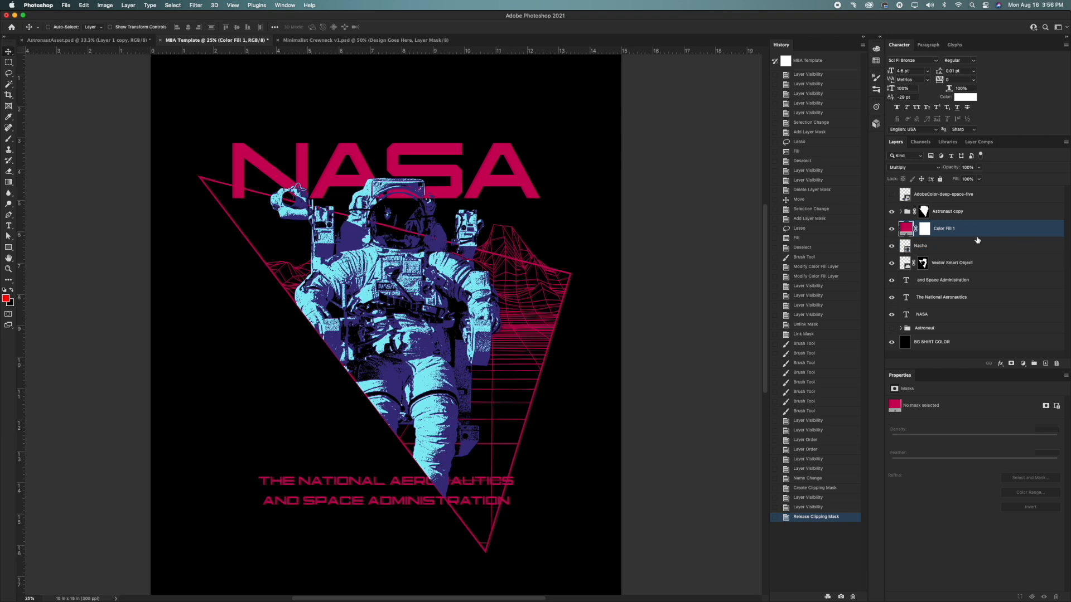
Clip the crimson colour fill to the Nacho triangle and stamp the two layers into a merged copy.
{"action": "key", "text": "alt"}
{"action": "left_click", "coordinate": [944, 233], "text": "alt"}
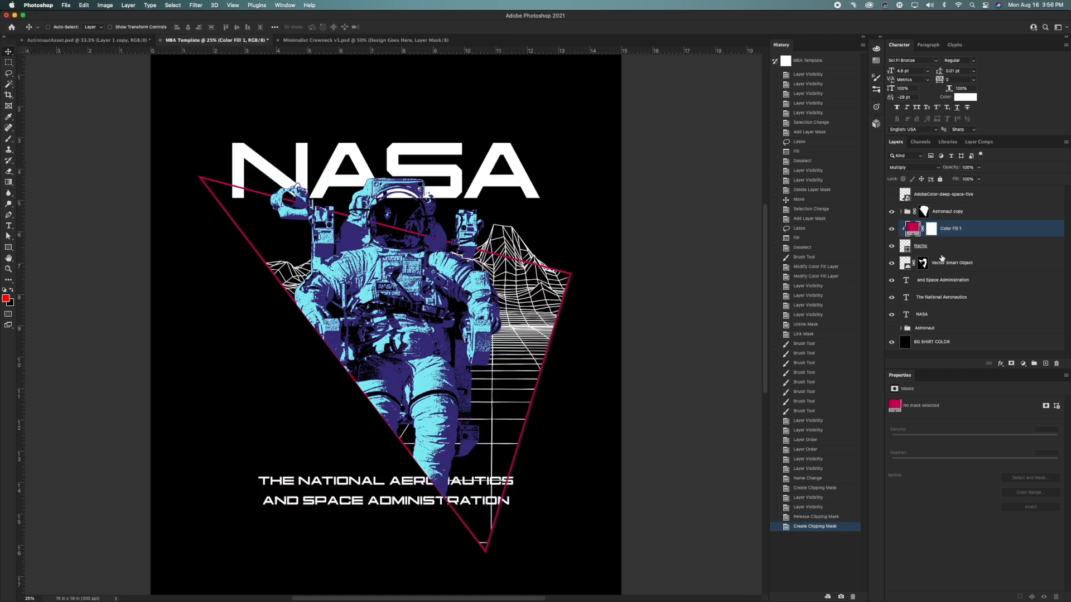
{"action": "left_click", "coordinate": [933, 244], "text": "shift"}
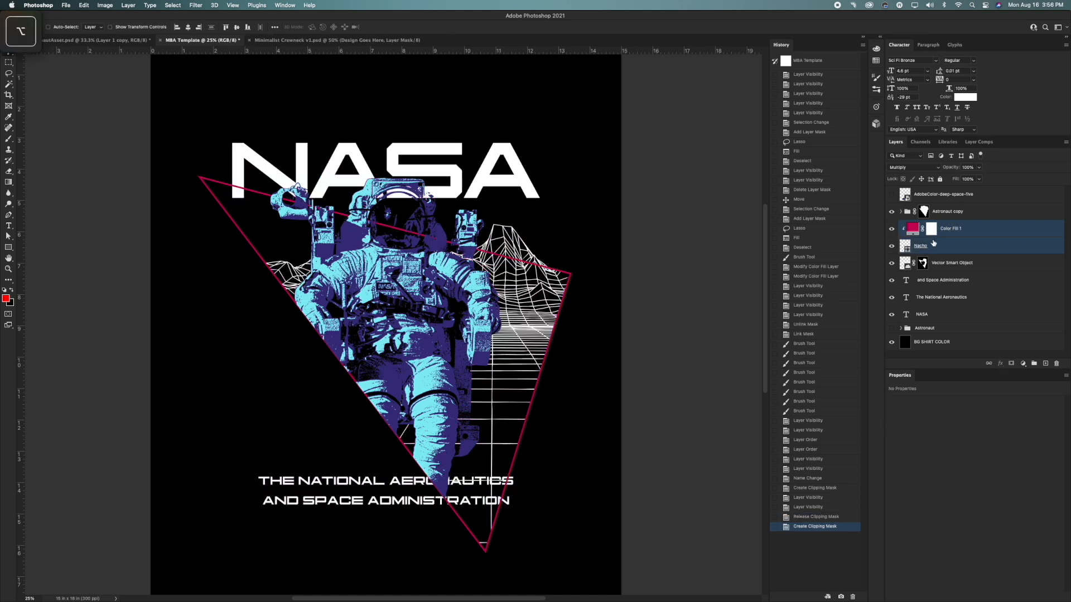
{"action": "key", "text": "super+alt+e"}
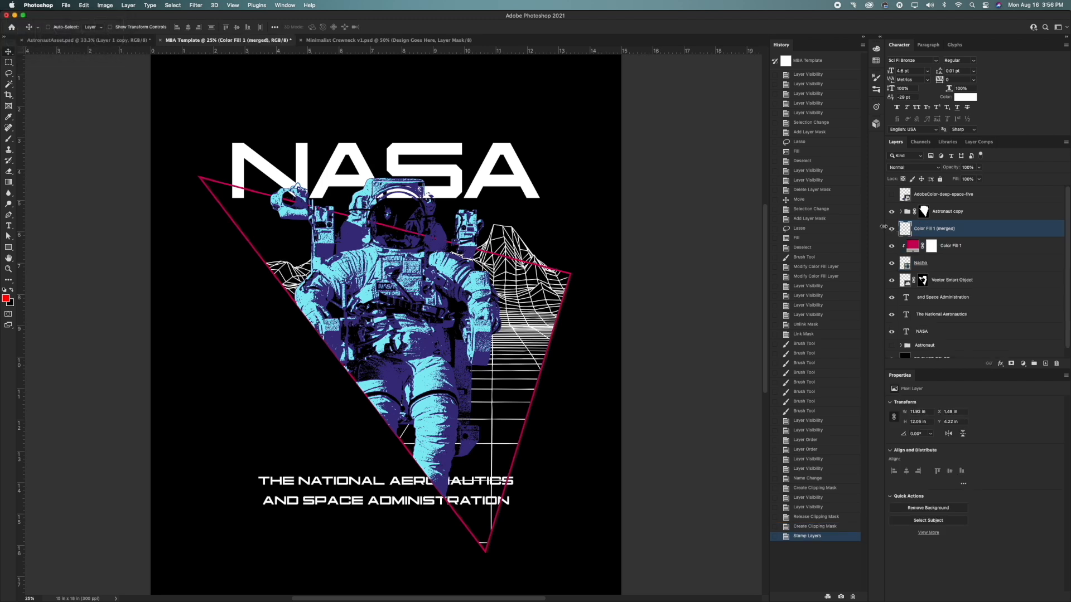
Release the colour fill's clipping mask so it tints all artwork below, and check the merged triangle copy by toggling visibility.
{"action": "key", "text": "alt"}
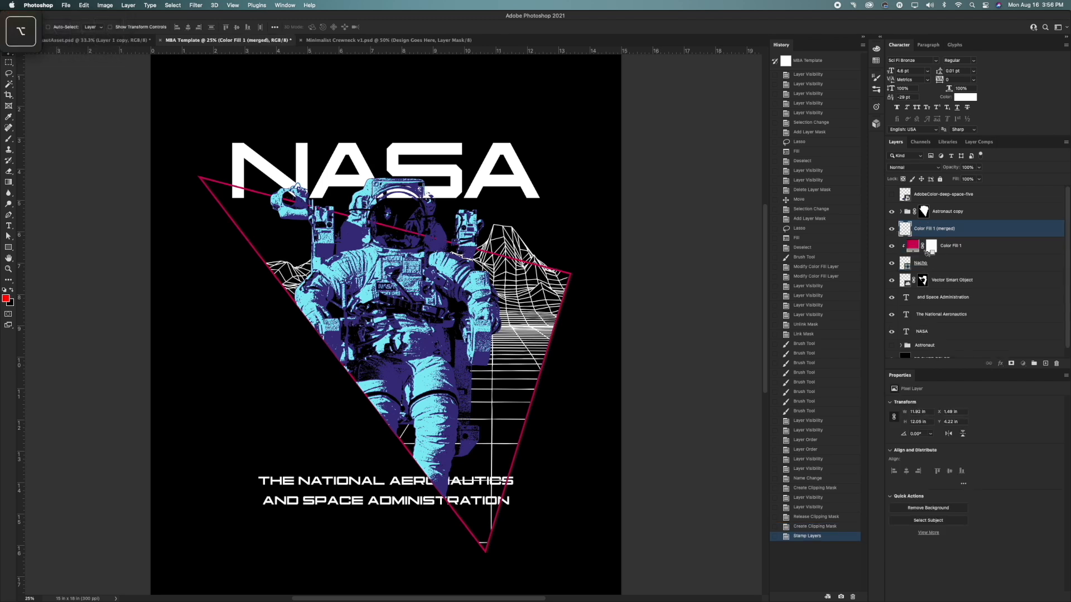
{"action": "left_click", "coordinate": [926, 254], "text": "alt"}
{"action": "left_click", "coordinate": [891, 245]}
{"action": "left_click", "coordinate": [891, 228]}
{"action": "left_click", "coordinate": [891, 229]}
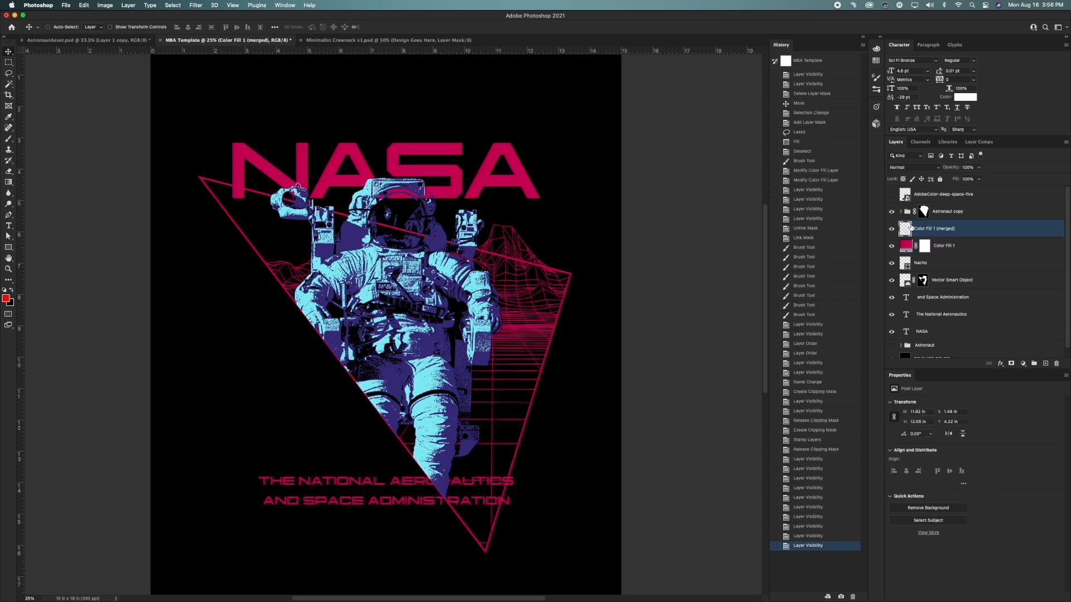
Move the merged triangle copy above the Astronaut copy group and rename it NAcho Copy.
{"action": "left_click_drag", "start_coordinate": [911, 228], "coordinate": [912, 204]}
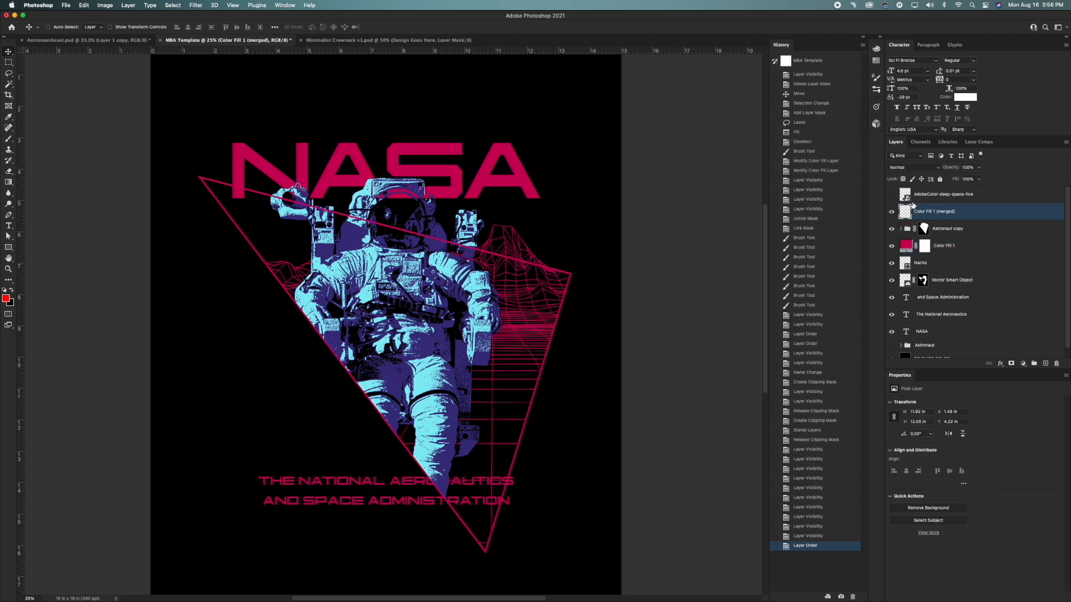
{"action": "double_click", "coordinate": [930, 213]}
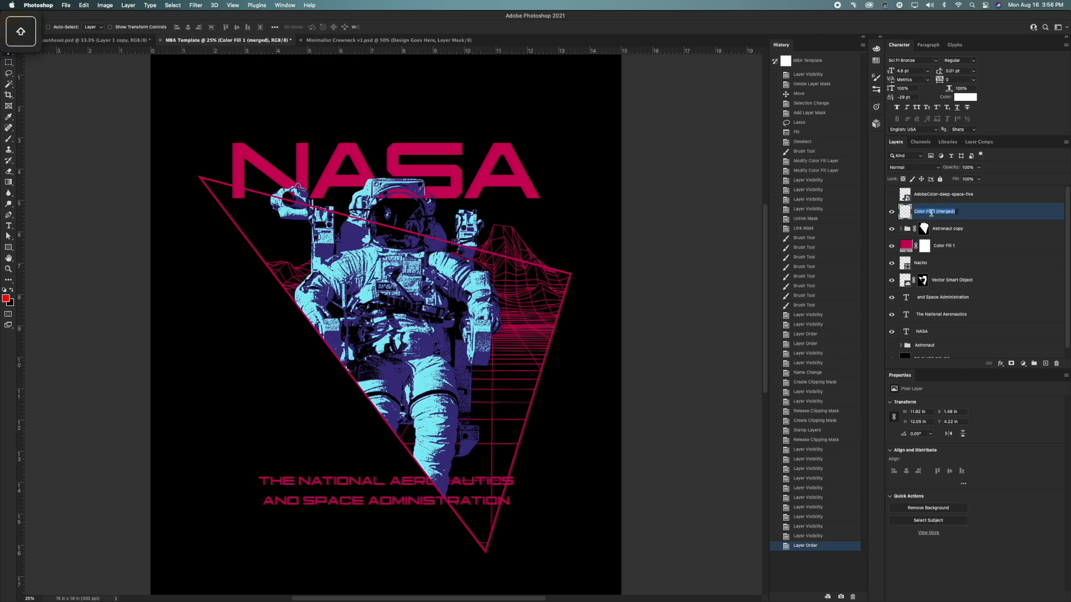
{"action": "type", "text": "NAcho Copy"}
{"action": "key", "text": "Return"}
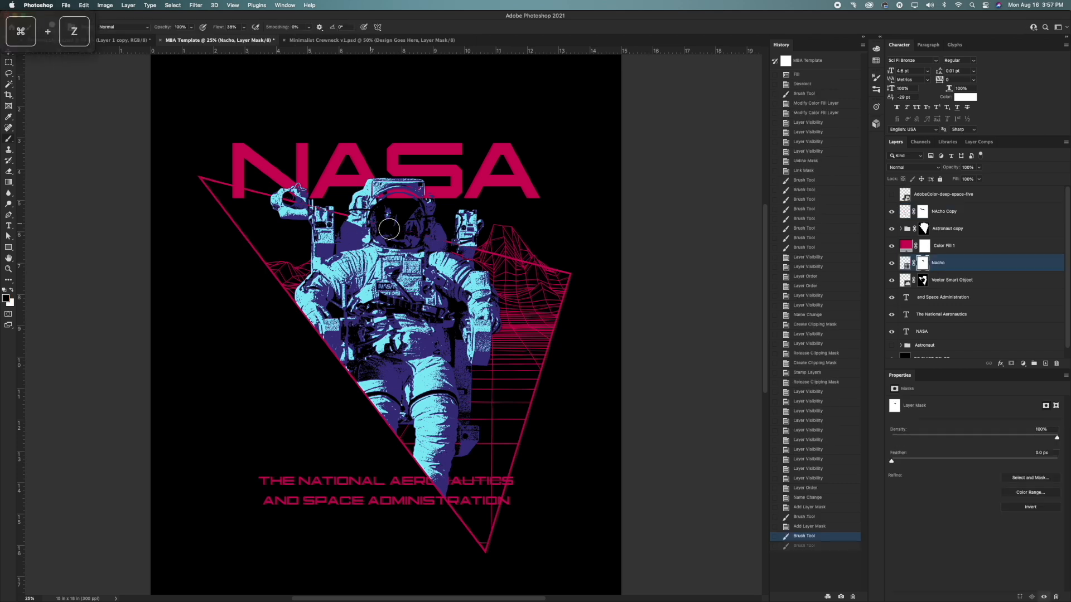
Paint out the triangle's upper edge across the astronaut's helmet visor on the Nacho layer mask.
{"action": "mouse_move", "coordinate": [388, 229]}
{"action": "left_mouse_down"}
{"action": "mouse_move", "coordinate": [434, 241]}
{"action": "mouse_move", "coordinate": [284, 200]}
{"action": "mouse_move", "coordinate": [421, 242]}
{"action": "left_mouse_up"}
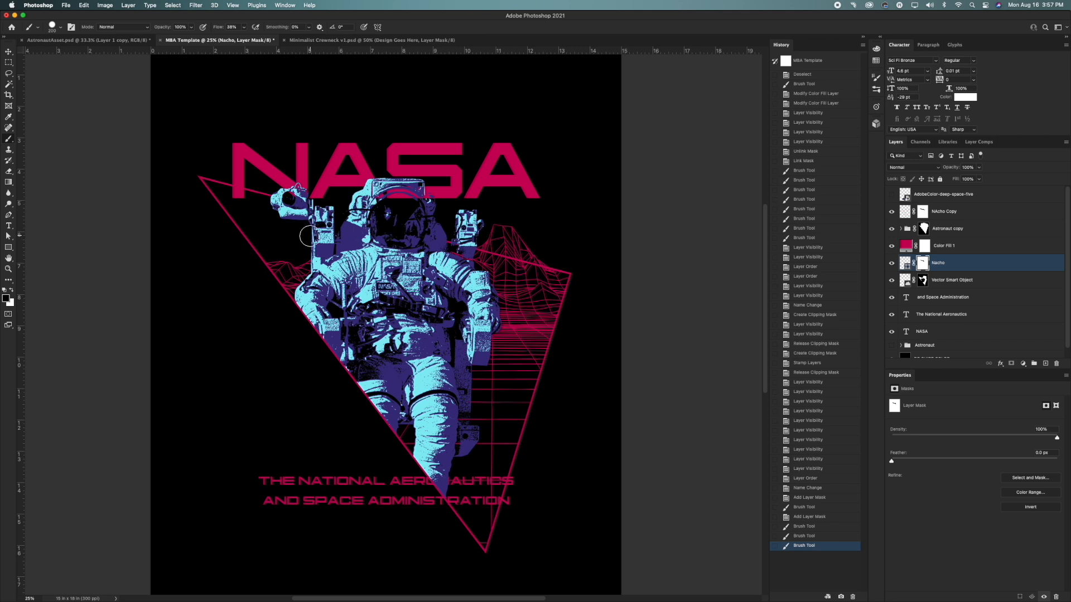
{"action": "left_click", "coordinate": [891, 314]}
{"action": "left_click", "coordinate": [891, 314]}
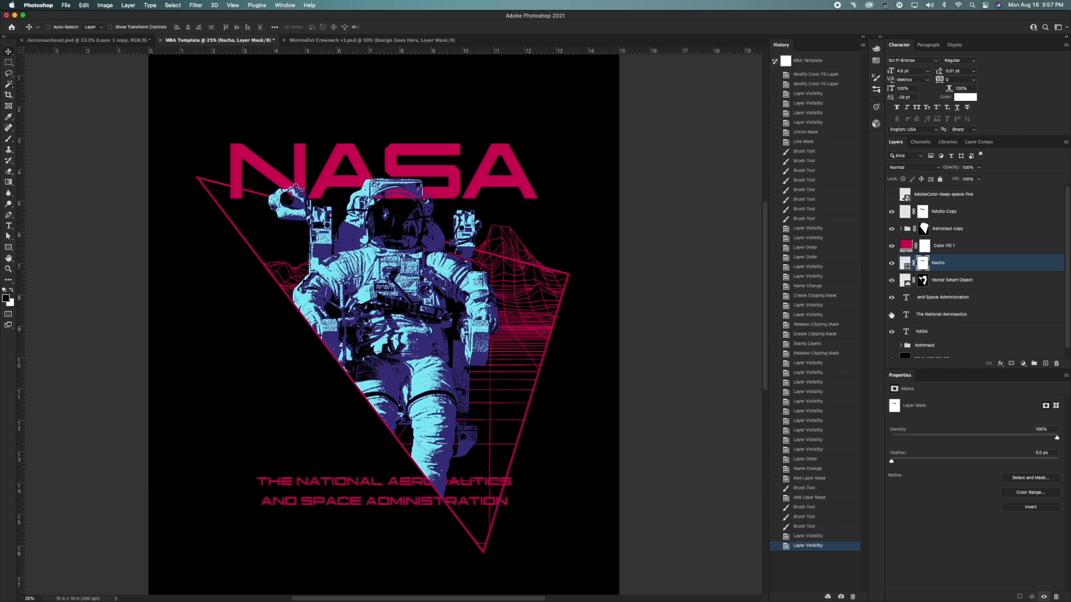
With the NASA text layer active, draw a Polygonal Lasso selection along the triangle's upper edge enclosing the area below it.
{"action": "scroll", "coordinate": [891, 312], "scroll_direction": "down", "scroll_amount": 1}
{"action": "left_click", "coordinate": [949, 324]}
{"action": "key", "text": "v"}
{"action": "left_click", "coordinate": [8, 73]}
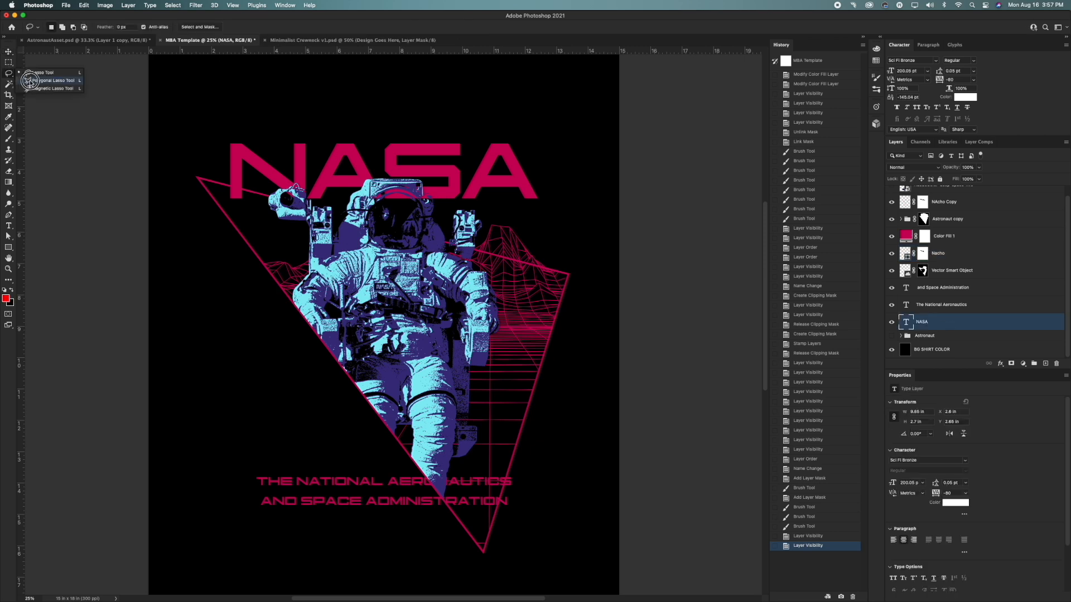
{"action": "left_click", "coordinate": [44, 81]}
{"action": "double_click", "coordinate": [197, 177]}
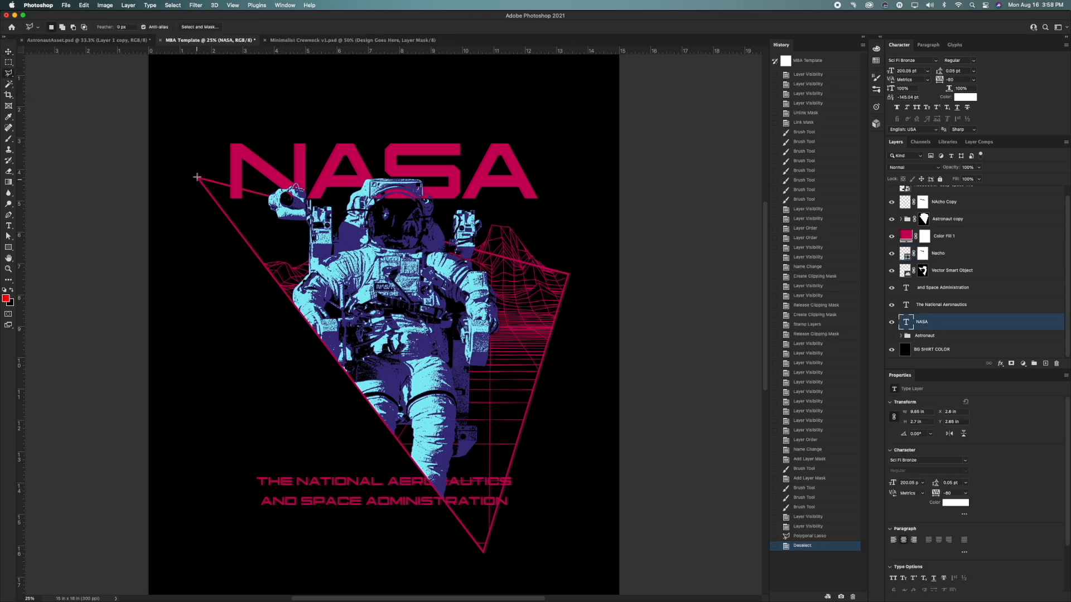
{"action": "left_click", "coordinate": [195, 175]}
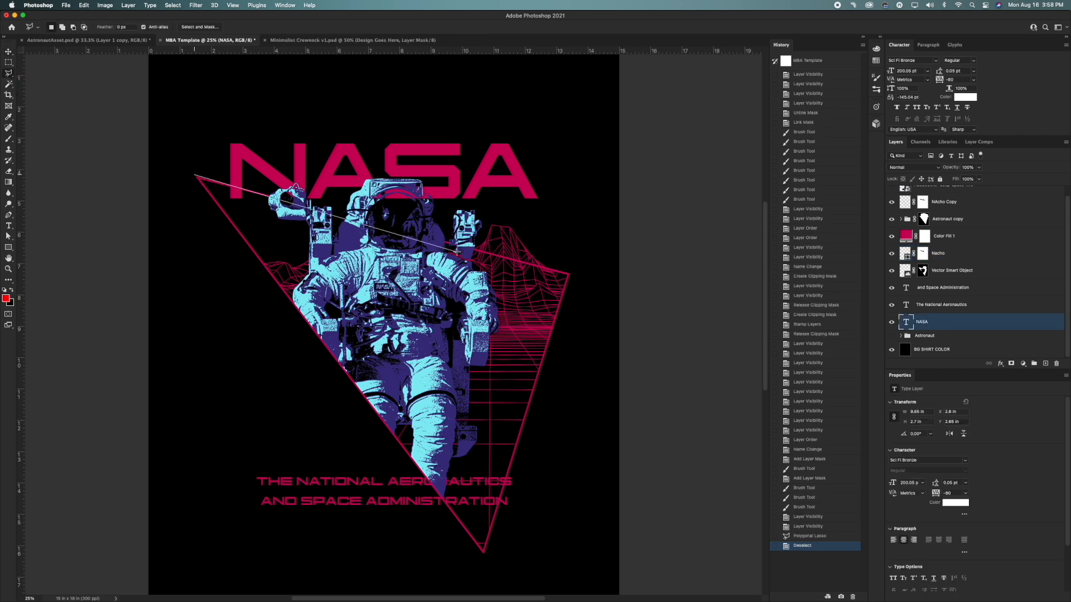
{"action": "left_click", "coordinate": [659, 295]}
{"action": "left_click", "coordinate": [567, 439]}
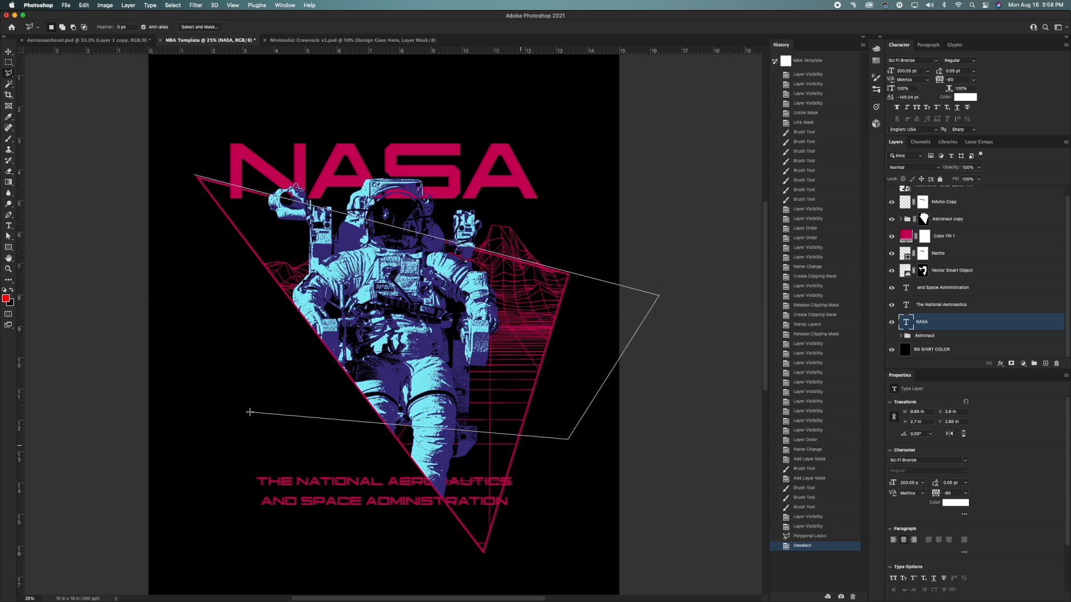
{"action": "left_click", "coordinate": [249, 412]}
{"action": "double_click", "coordinate": [122, 238]}
{"action": "left_click_drag", "start_coordinate": [262, 229], "coordinate": [263, 233]}
Add a layer mask to the NASA lettering from the selection and invert it to hide the part below the triangle's edge.
{"action": "left_click", "coordinate": [1011, 363]}
{"action": "key", "text": "super+i"}
{"action": "key", "text": "super+i"}
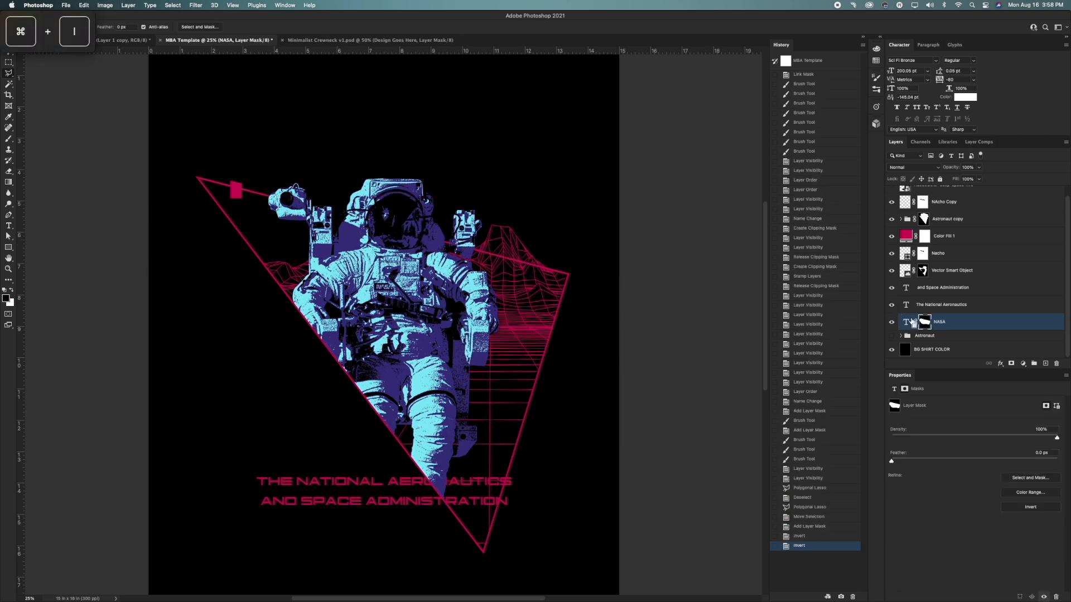
{"action": "key", "text": "super+i"}
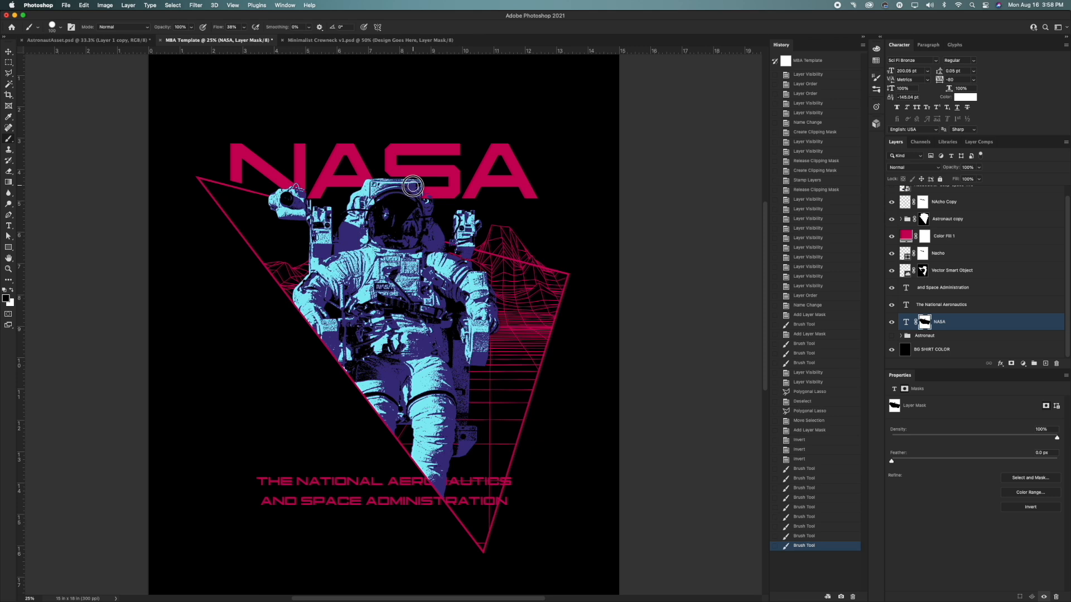
Touch up the NASA layer mask with a small brush around the astronaut's helmet and raised hand.
{"action": "left_click", "coordinate": [369, 217]}
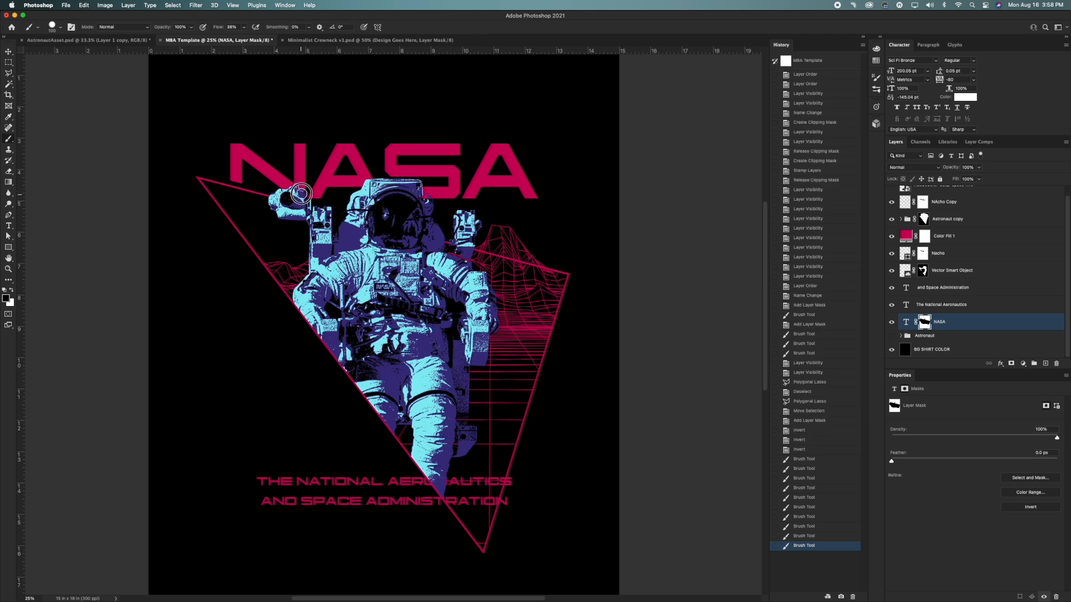
{"action": "left_click_drag", "start_coordinate": [297, 199], "coordinate": [295, 196]}
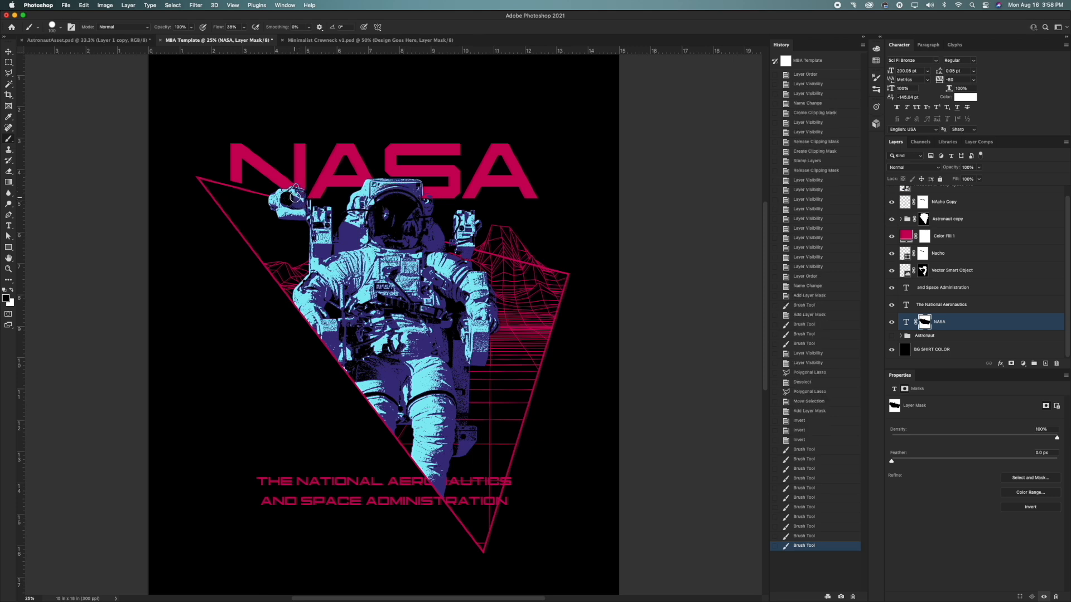
{"action": "key", "text": "bracketleft"}
{"action": "key", "text": "bracketleft"}
{"action": "key", "text": "bracketleft"}
{"action": "left_click", "coordinate": [295, 190]}
Move both tagline text lines down towards the triangle's lower tip and scale them down together.
{"action": "scroll", "coordinate": [347, 401], "scroll_direction": "down", "scroll_amount": 3}
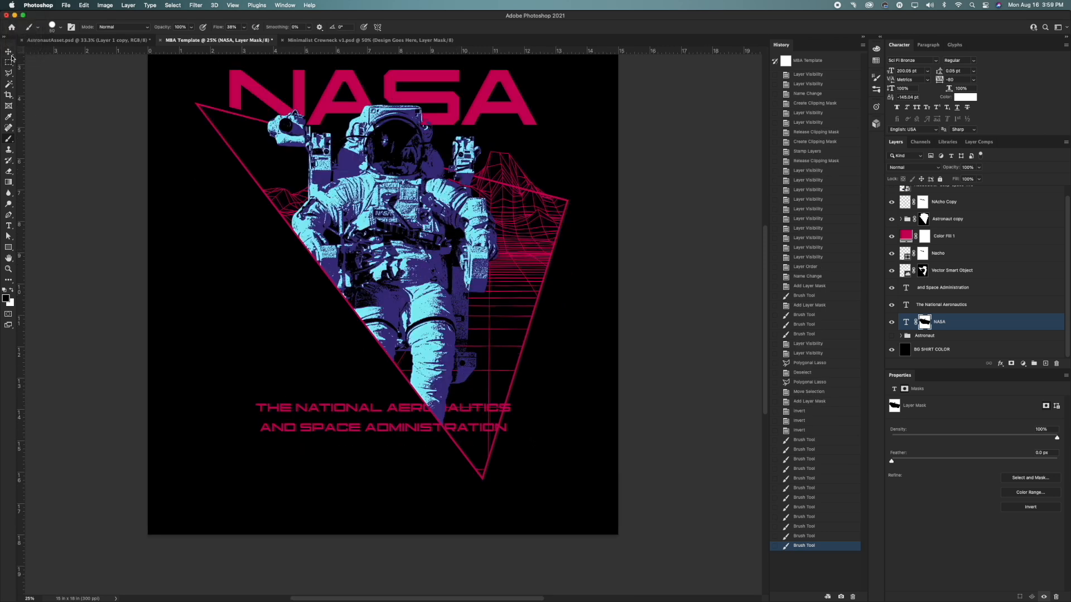
{"action": "left_click", "coordinate": [10, 54]}
{"action": "left_click", "coordinate": [925, 306]}
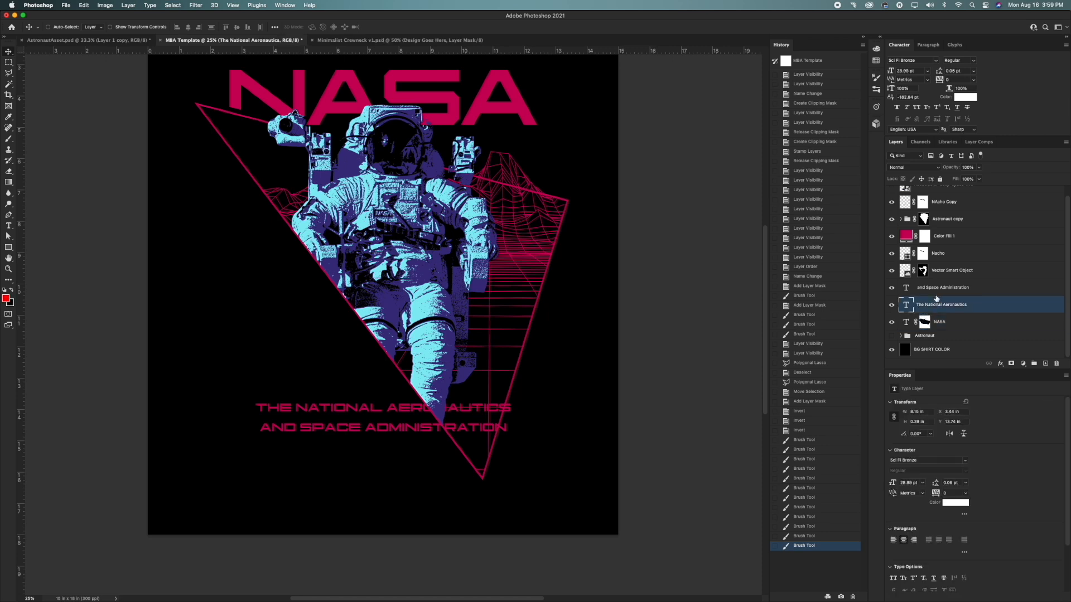
{"action": "left_click", "coordinate": [938, 293], "text": "shift"}
{"action": "left_click_drag", "start_coordinate": [938, 293], "coordinate": [942, 222]}
{"action": "key", "text": "super+z"}
{"action": "left_click_drag", "start_coordinate": [358, 402], "coordinate": [359, 439]}
{"action": "key", "text": "super+t"}
{"action": "left_click_drag", "start_coordinate": [509, 436], "coordinate": [444, 448]}
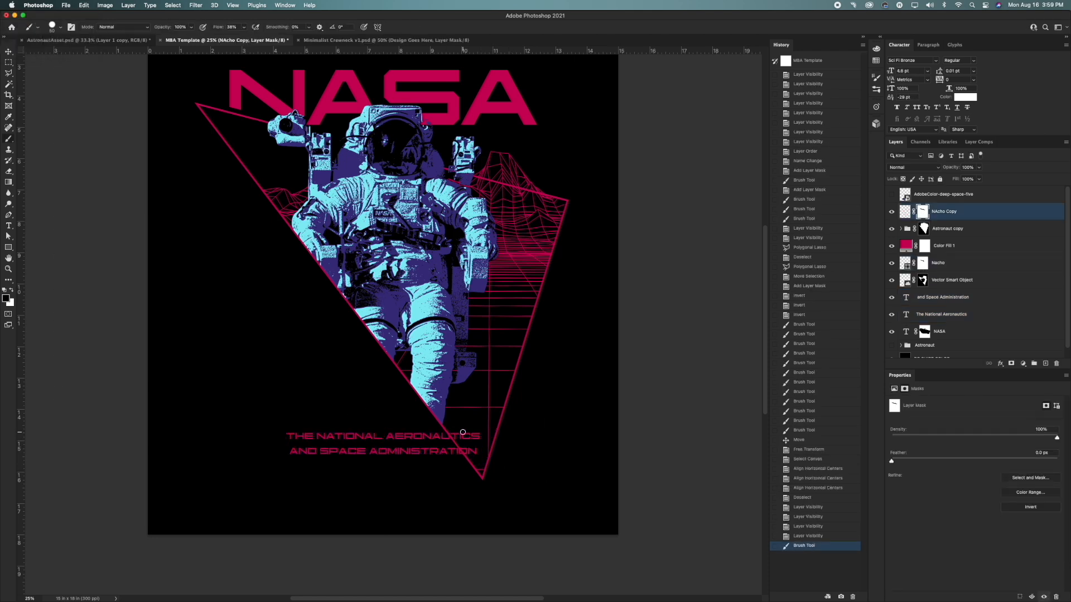
Paint out the triangle's edge where it crosses the tagline on the Nacho layer mask, using a larger brush.
{"action": "key", "text": "bracketright"}
{"action": "key", "text": "bracketright"}
{"action": "key", "text": "bracketright"}
{"action": "key", "text": "bracketright"}
{"action": "key", "text": "bracketright"}
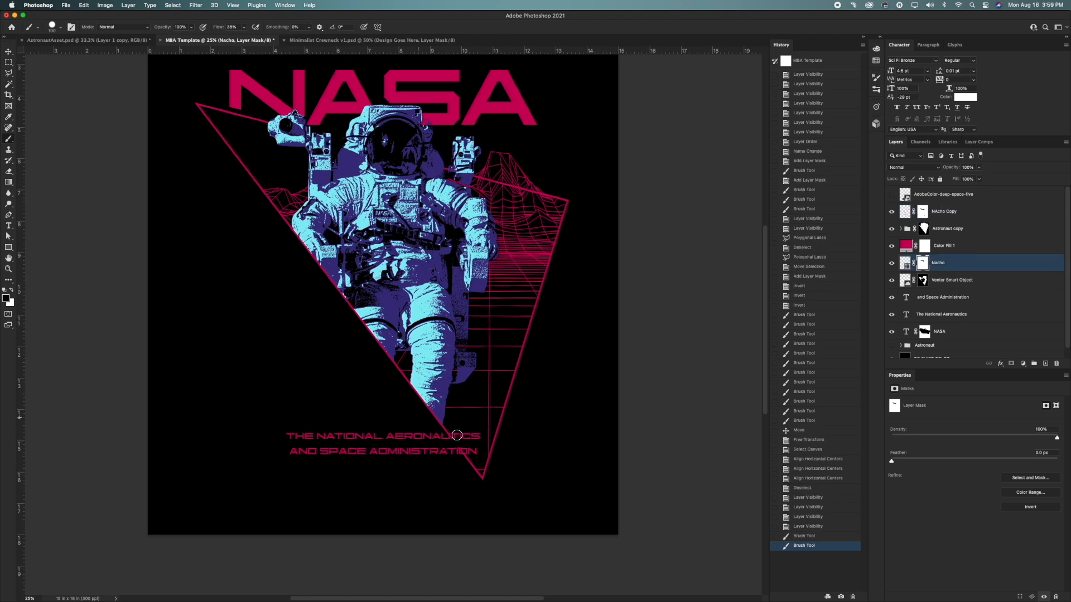
{"action": "left_click_drag", "start_coordinate": [447, 436], "coordinate": [473, 451]}
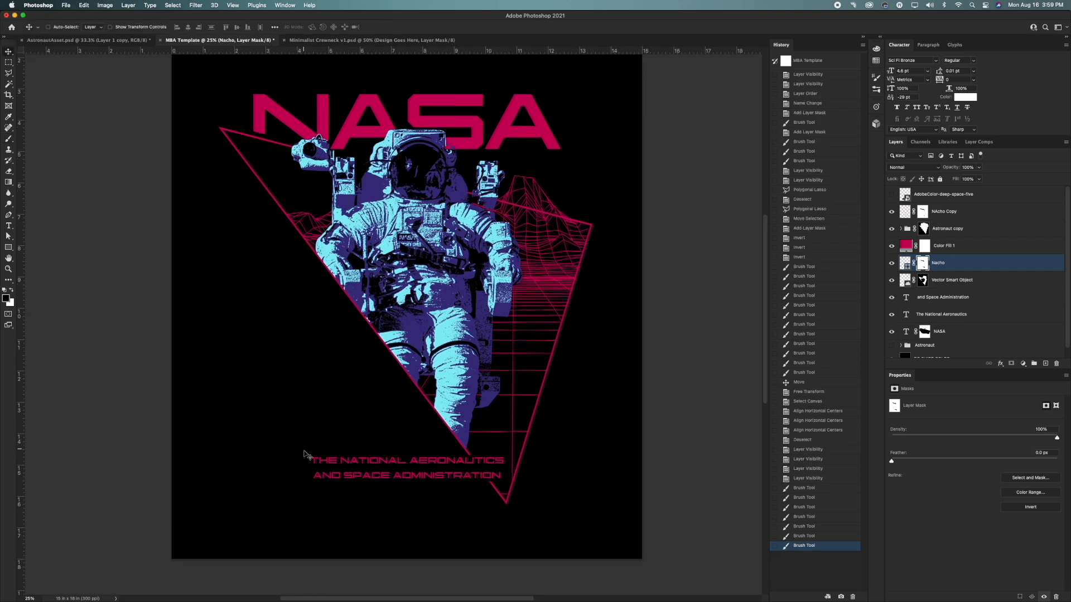
Set the tracking of the new longitude text line to 100 and its font size to 6 pt.
{"action": "scroll", "coordinate": [430, 385], "scroll_direction": "up", "scroll_amount": 2}
{"action": "scroll", "coordinate": [429, 384], "scroll_direction": "right", "scroll_amount": 2}
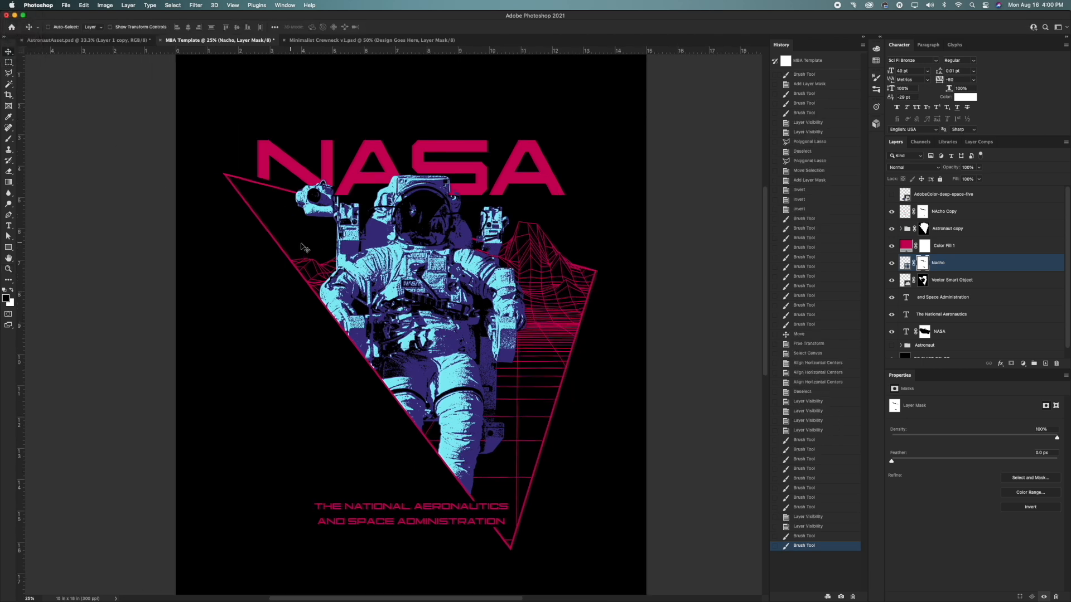
{"action": "key", "text": "alt+Right"}
{"action": "key", "text": "alt+Right"}
{"action": "key", "text": "alt+Right"}
{"action": "key", "text": "alt+Right"}
{"action": "key", "text": "alt+Right"}
{"action": "key", "text": "alt+Right"}
{"action": "key", "text": "alt+Right"}
{"action": "key", "text": "alt+Right"}
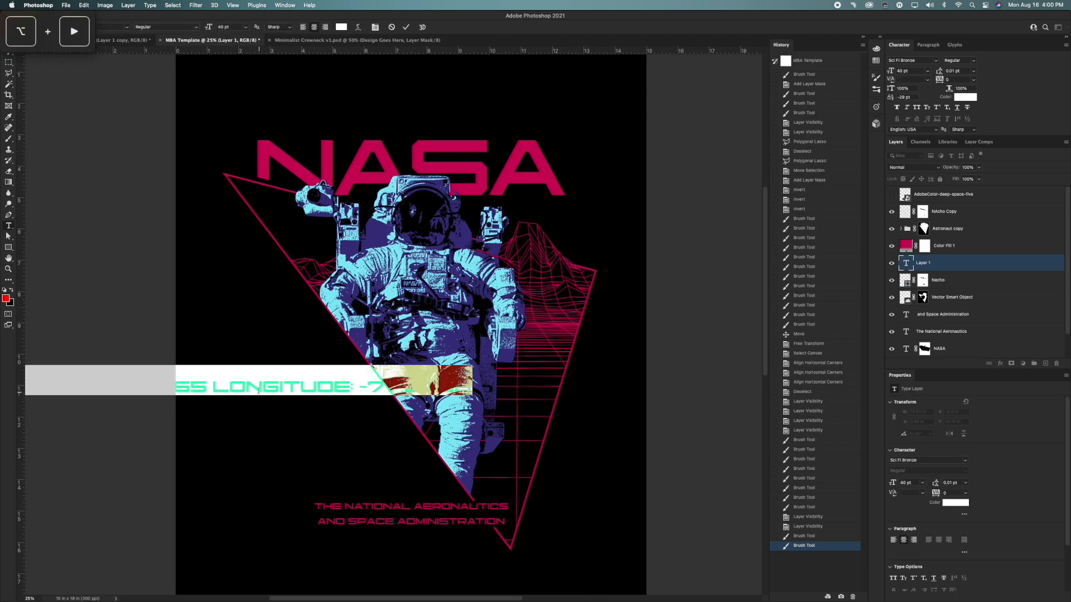
{"action": "key", "text": "alt+Right"}
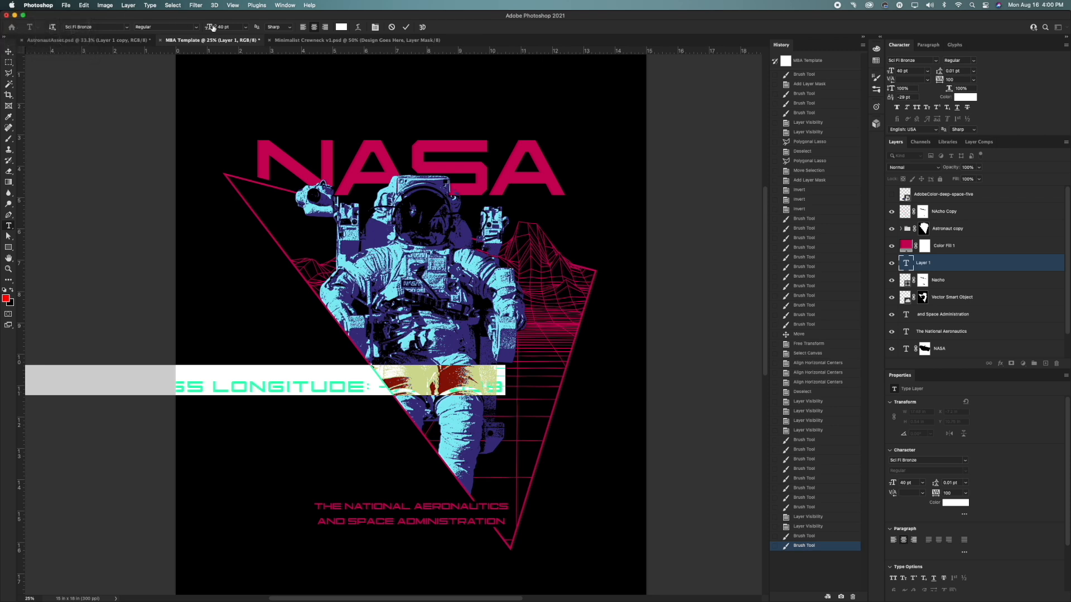
{"action": "left_click_drag", "start_coordinate": [212, 28], "coordinate": [190, 35]}
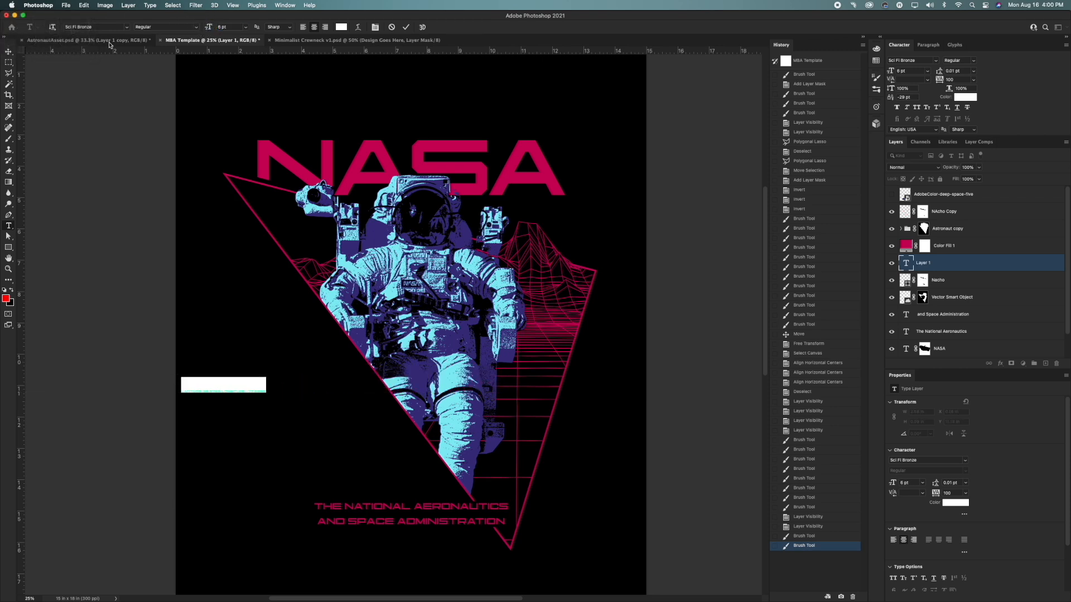
Position the latitude and longitude text lines inside the triangle, just above the wireframe hills beside the astronaut's camera.
{"action": "left_click", "coordinate": [9, 52]}
{"action": "left_click_drag", "start_coordinate": [258, 387], "coordinate": [309, 327]}
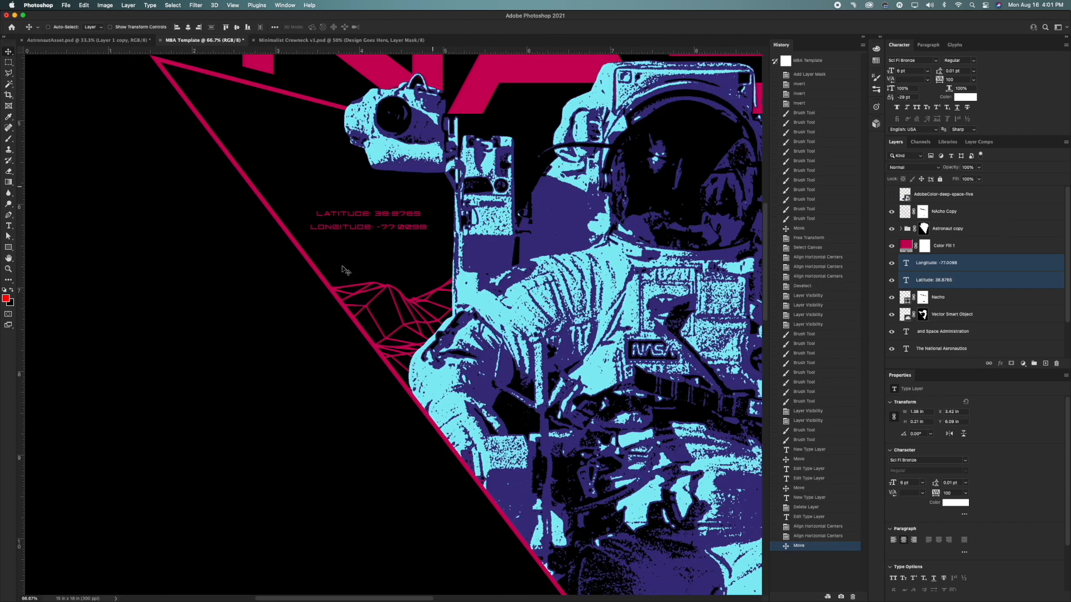
{"action": "mouse_move", "coordinate": [387, 230]}
{"action": "left_mouse_down"}
{"action": "mouse_move", "coordinate": [390, 243]}
{"action": "mouse_move", "coordinate": [396, 234]}
{"action": "left_mouse_up"}
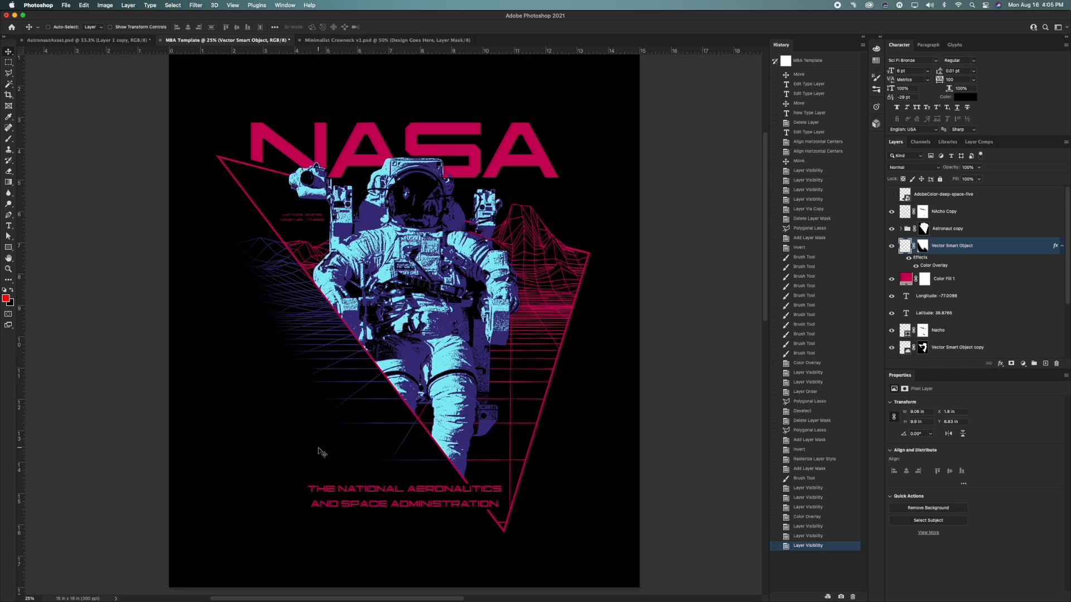
Draw a circle about 0.78 in wide with the Ellipse tool beside the astronaut's legs, outside the triangle's slanted edge.
{"action": "left_click", "coordinate": [9, 248]}
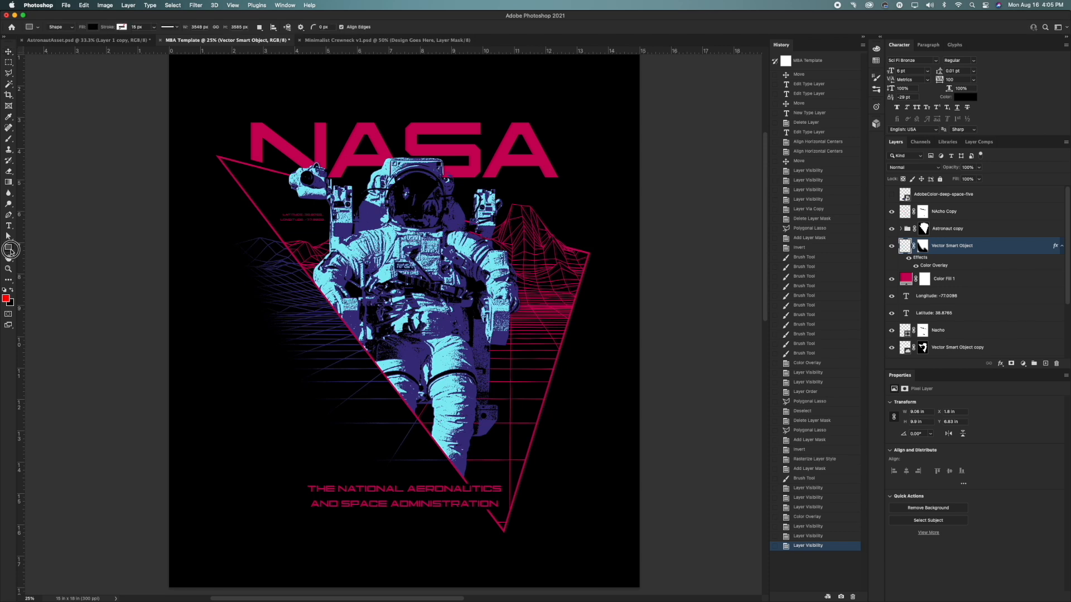
{"action": "left_click", "coordinate": [39, 256]}
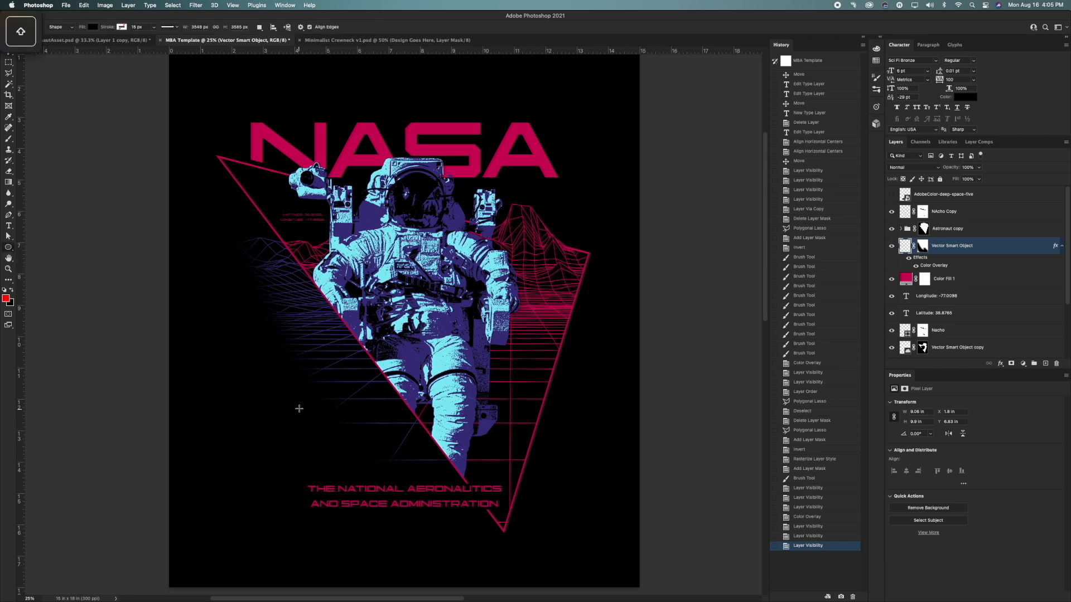
{"action": "left_click_drag", "start_coordinate": [298, 406], "coordinate": [333, 387]}
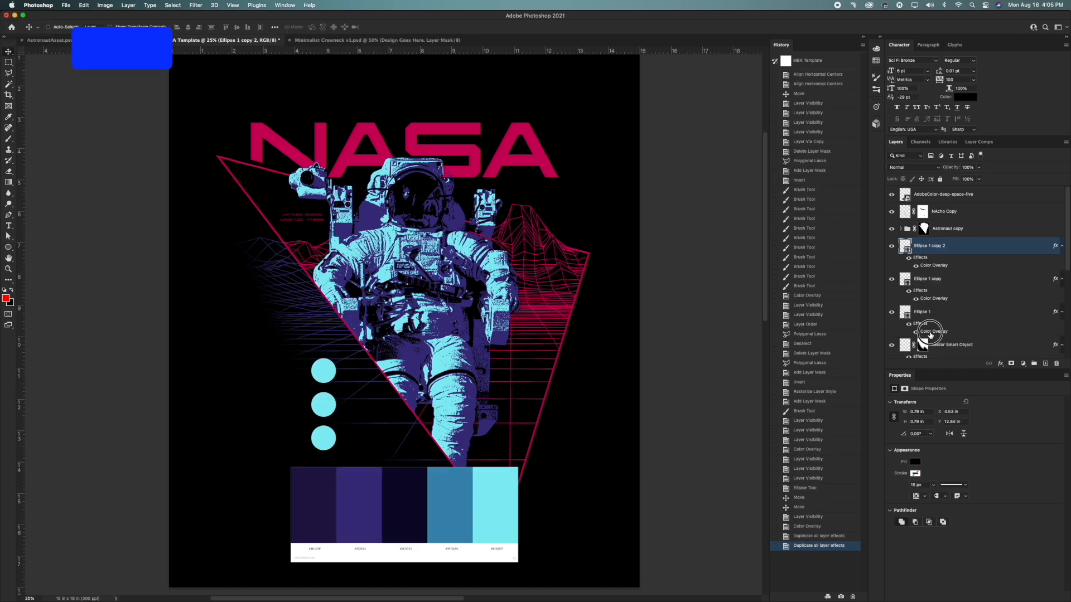
Recolour the upper two circles' Color Overlays with the medium blue and purple sampled from the colour palette.
{"action": "double_click", "coordinate": [929, 333]}
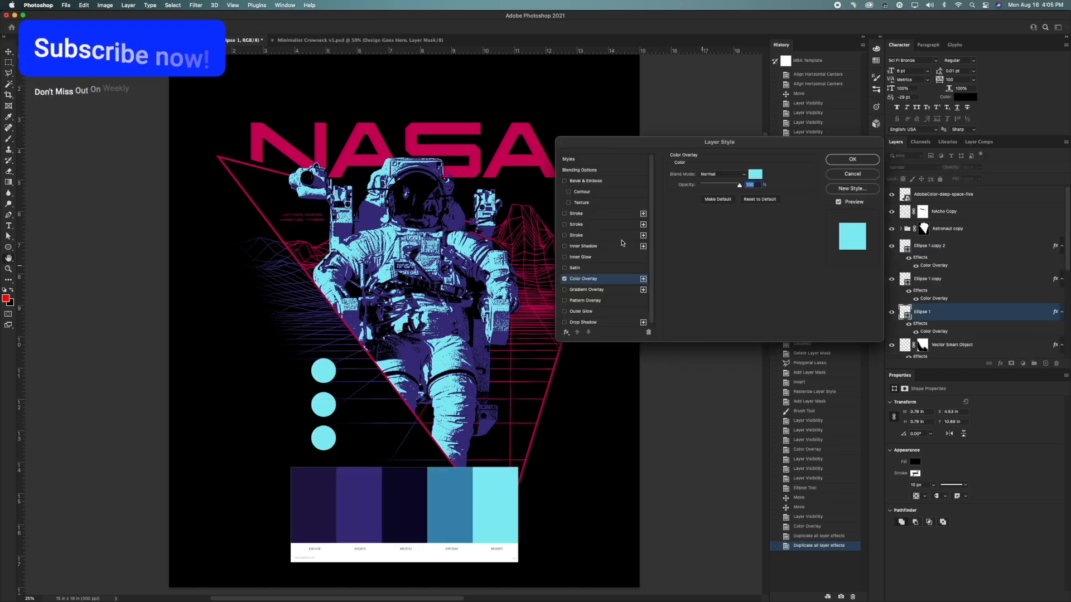
{"action": "left_click", "coordinate": [756, 174]}
{"action": "left_click", "coordinate": [361, 479]}
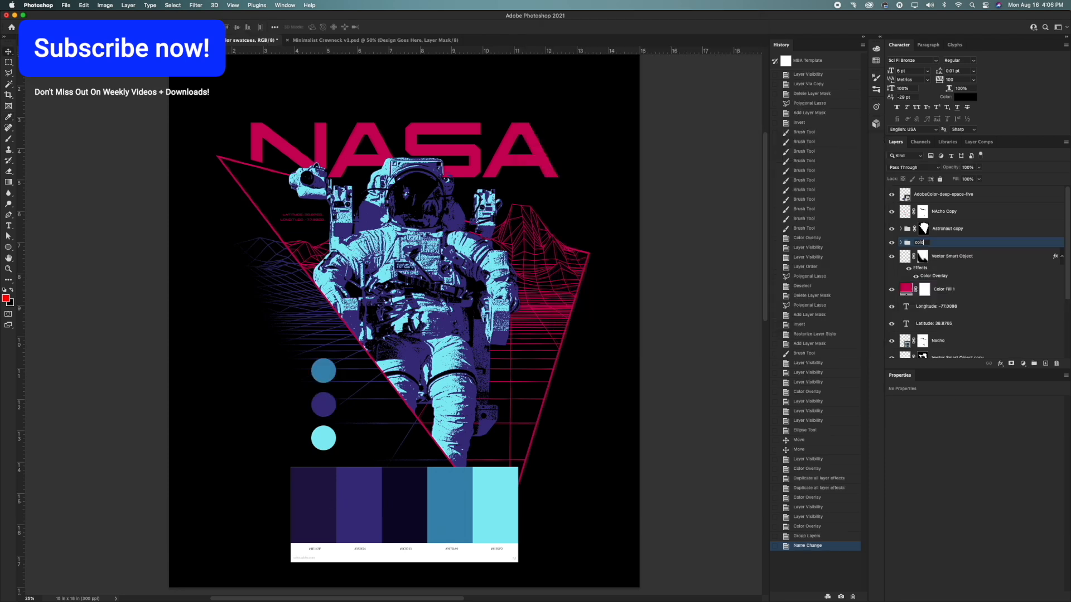
Name the group of circles "color circles" and give it a black stroke (#000000).
{"action": "type", "text": "ircles"}
{"action": "key", "text": "Return"}
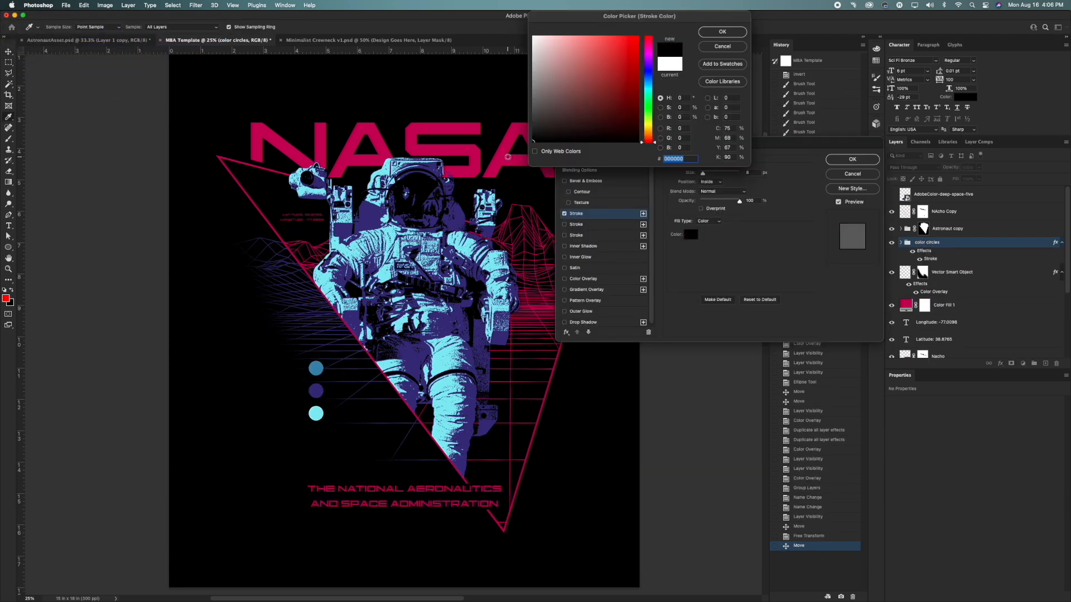
{"action": "left_click", "coordinate": [722, 32]}
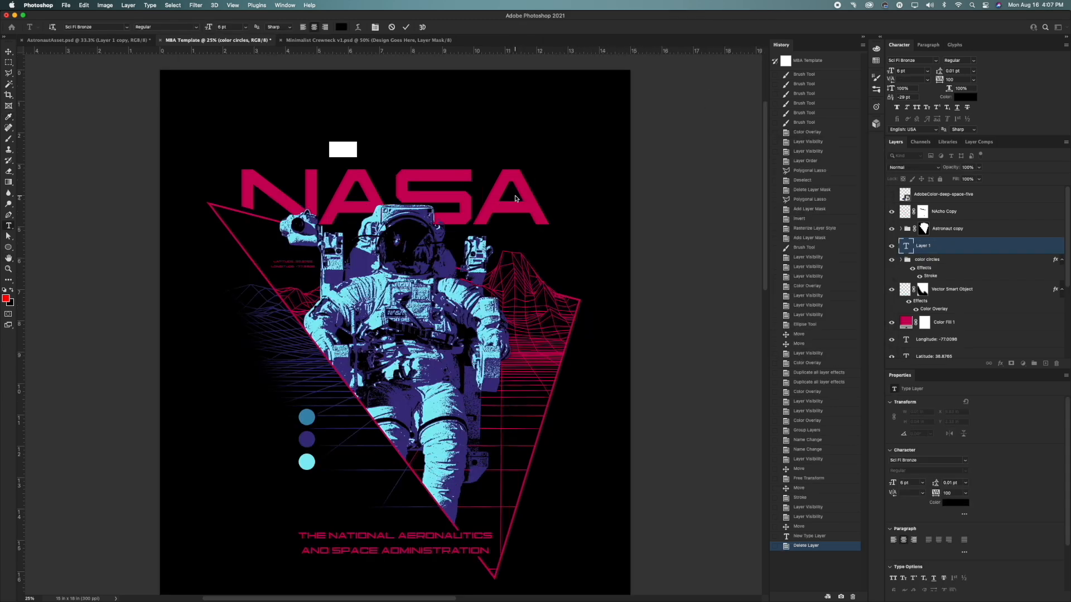
Add the cyan text line "JOIN THE TEAM AT" above the NASA lettering and enlarge it to about 27.6 pt.
{"action": "type", "text": "I "}
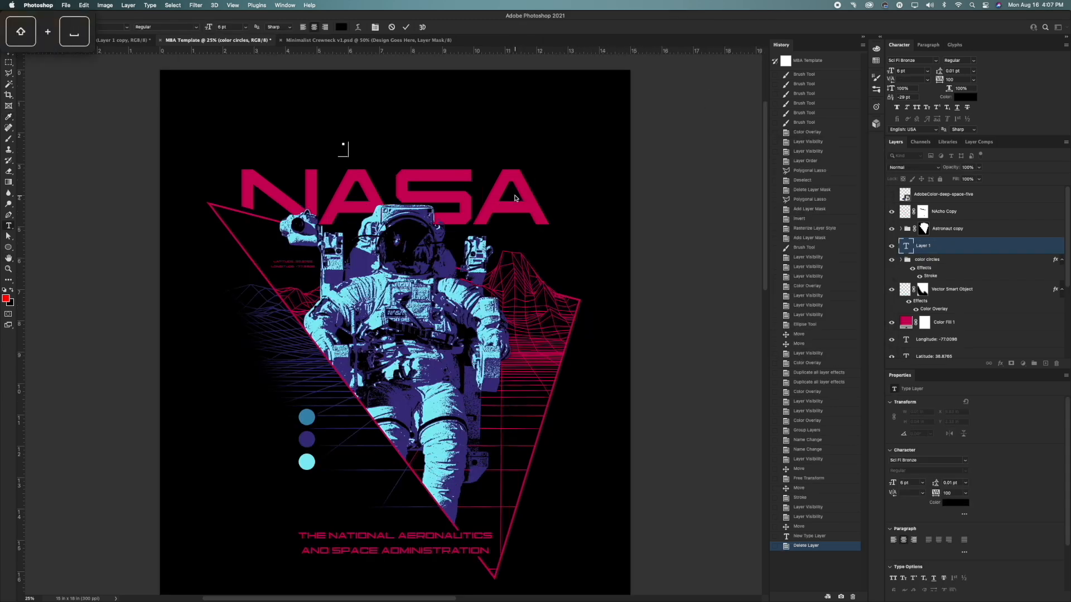
{"action": "type", "text": "E PLE"}
{"action": "triple_click", "coordinate": [357, 155]}
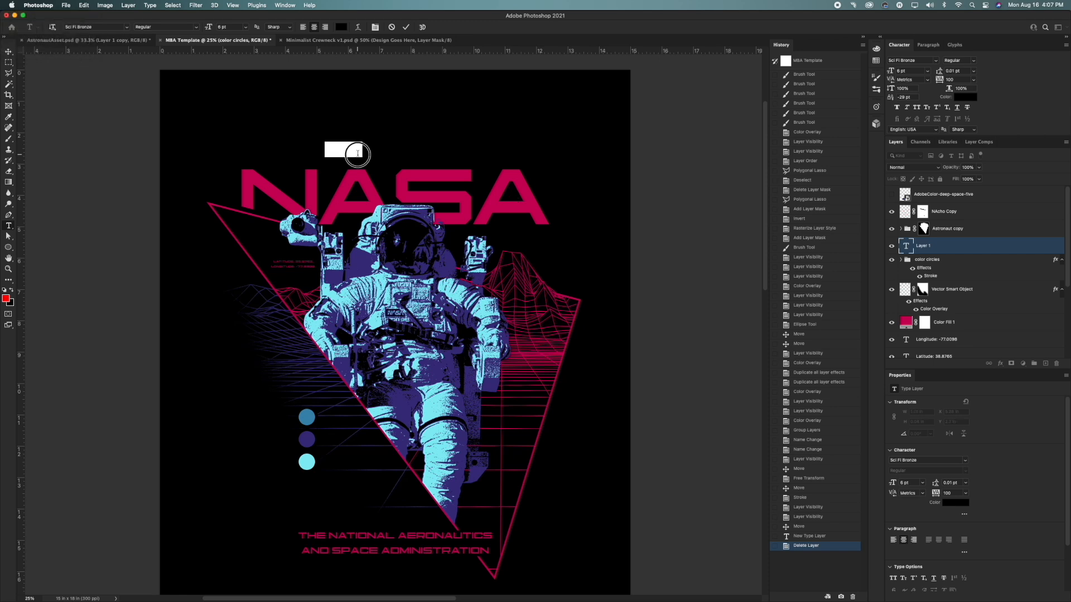
{"action": "left_click_drag", "start_coordinate": [210, 28], "coordinate": [237, 28]}
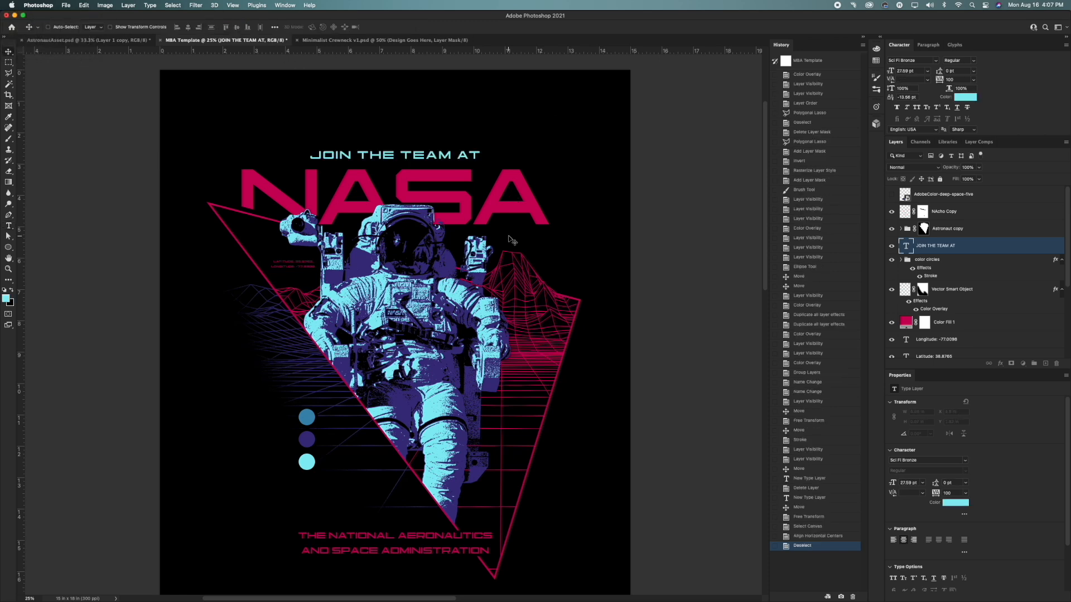
{"action": "scroll", "coordinate": [471, 183], "scroll_direction": "down", "scroll_amount": 1}
{"action": "left_click_drag", "start_coordinate": [433, 123], "coordinate": [403, 535]}
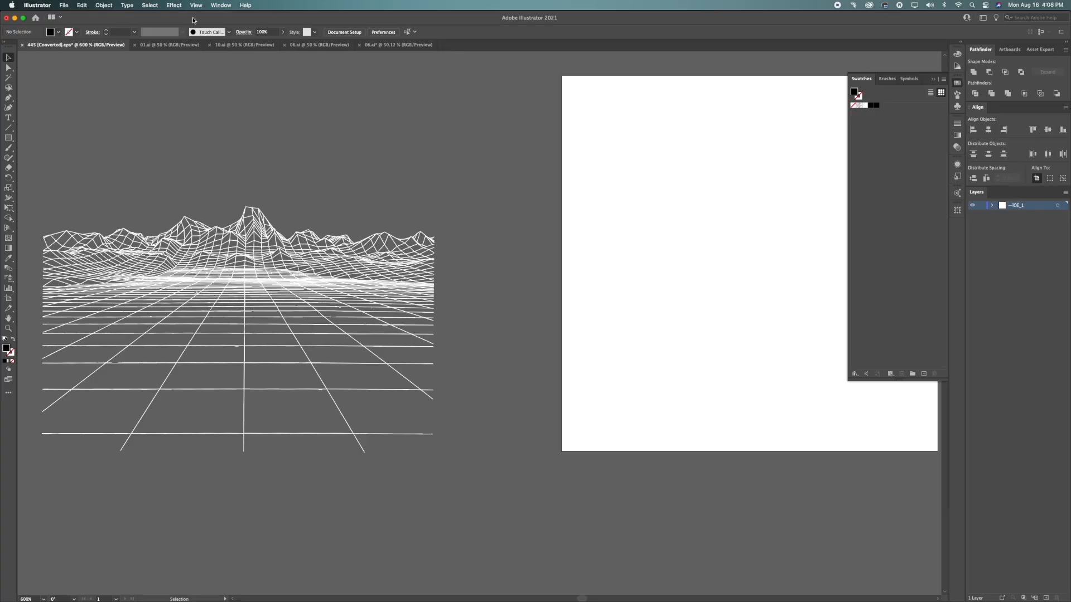
Switch to Illustrator and select the dotted sphere artwork in 10.ai as a graphic for the shirt design.
{"action": "left_click", "coordinate": [244, 45]}
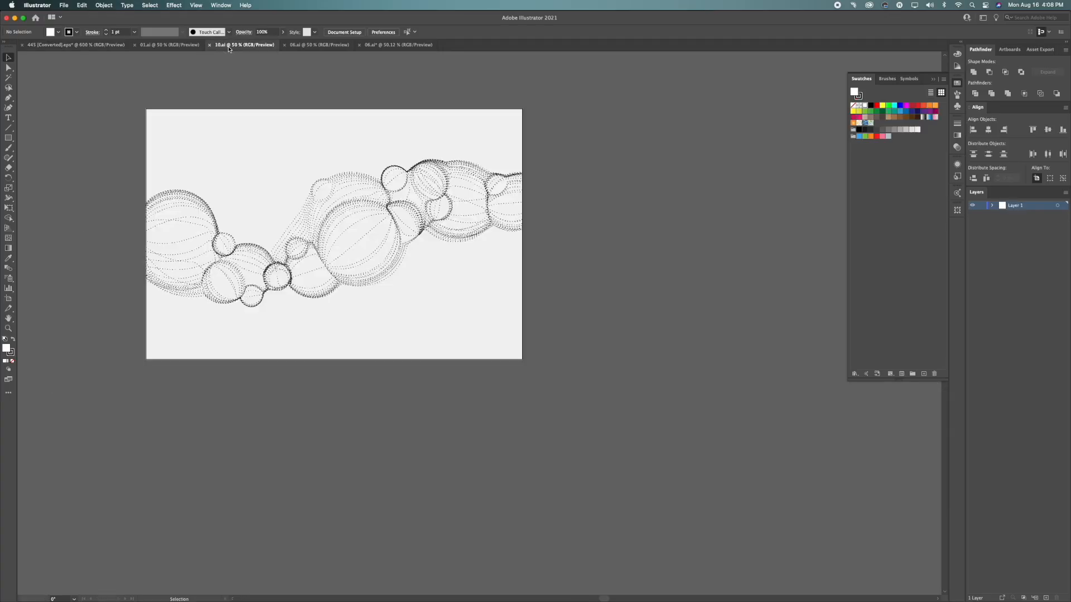
{"action": "left_click", "coordinate": [347, 222]}
{"action": "left_click_drag", "start_coordinate": [437, 276], "coordinate": [401, 416]}
{"action": "key", "text": "cmd+z"}
{"action": "right_click", "coordinate": [360, 140]}
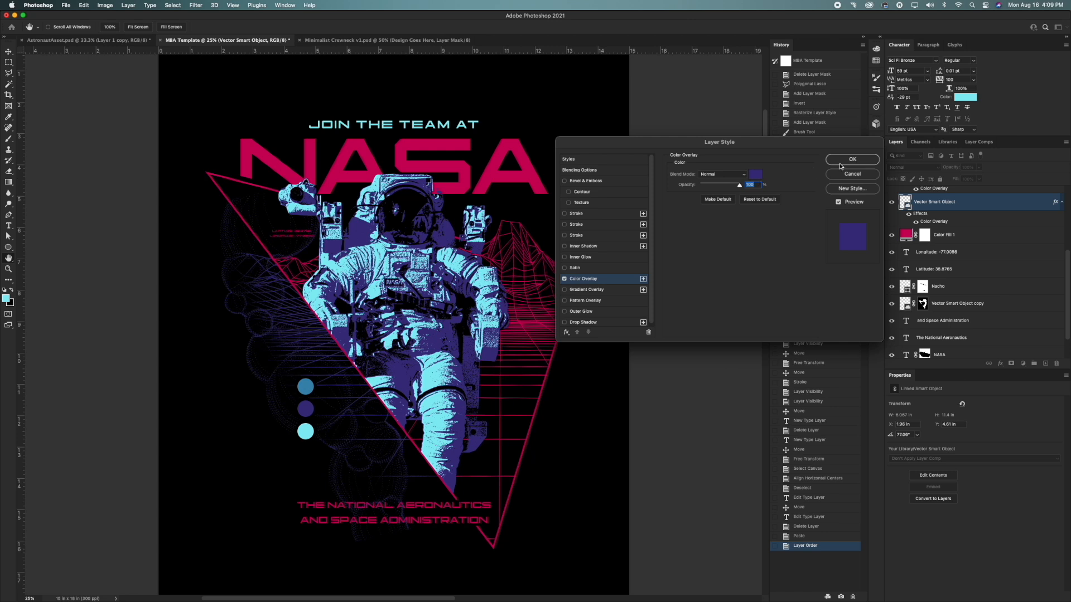
In Photoshop, apply a dark purple Color Overlay to the placed sphere artwork and shift it slightly beside the triangle's slanted edge.
{"action": "left_click", "coordinate": [852, 159]}
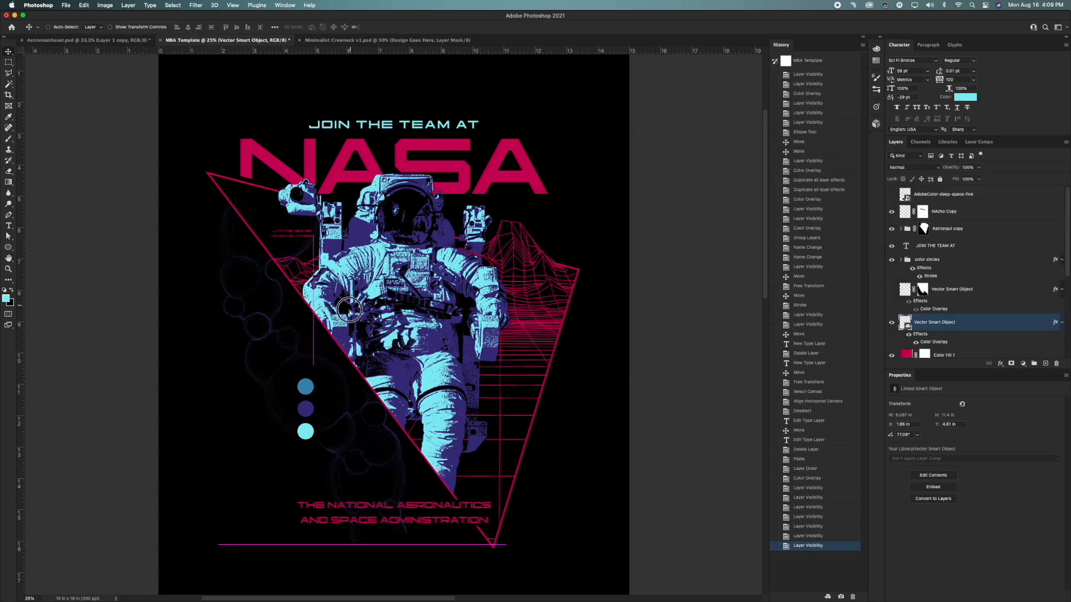
{"action": "left_click_drag", "start_coordinate": [351, 306], "coordinate": [374, 329]}
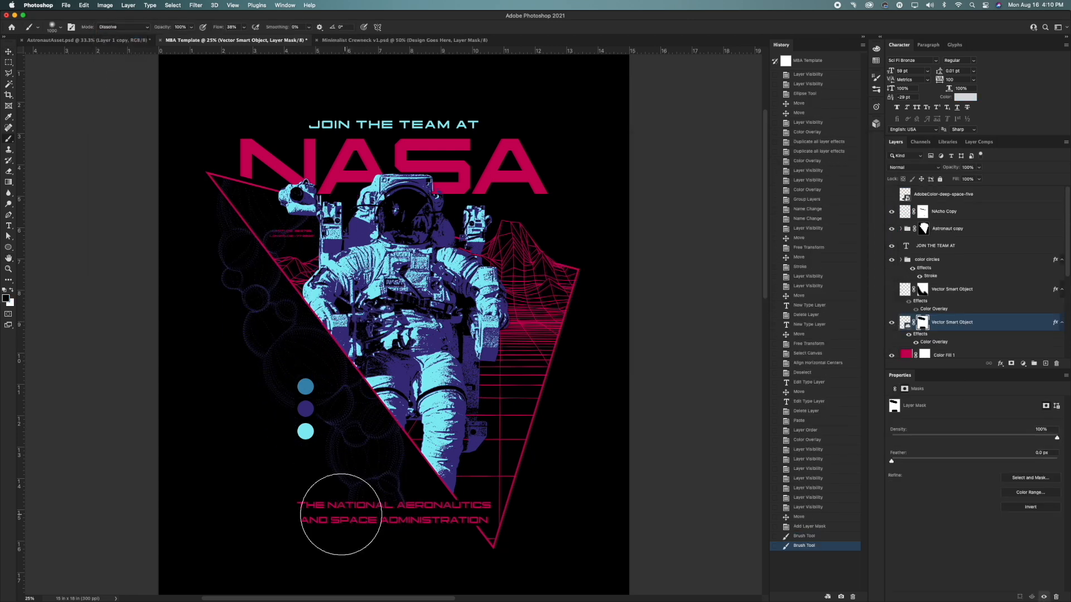
Paint out the sphere artwork's lower end around the tagline on its layer mask with a large brush.
{"action": "mouse_move", "coordinate": [341, 515]}
{"action": "left_mouse_down"}
{"action": "mouse_move", "coordinate": [413, 548]}
{"action": "mouse_move", "coordinate": [424, 532]}
{"action": "mouse_move", "coordinate": [282, 530]}
{"action": "left_mouse_up"}
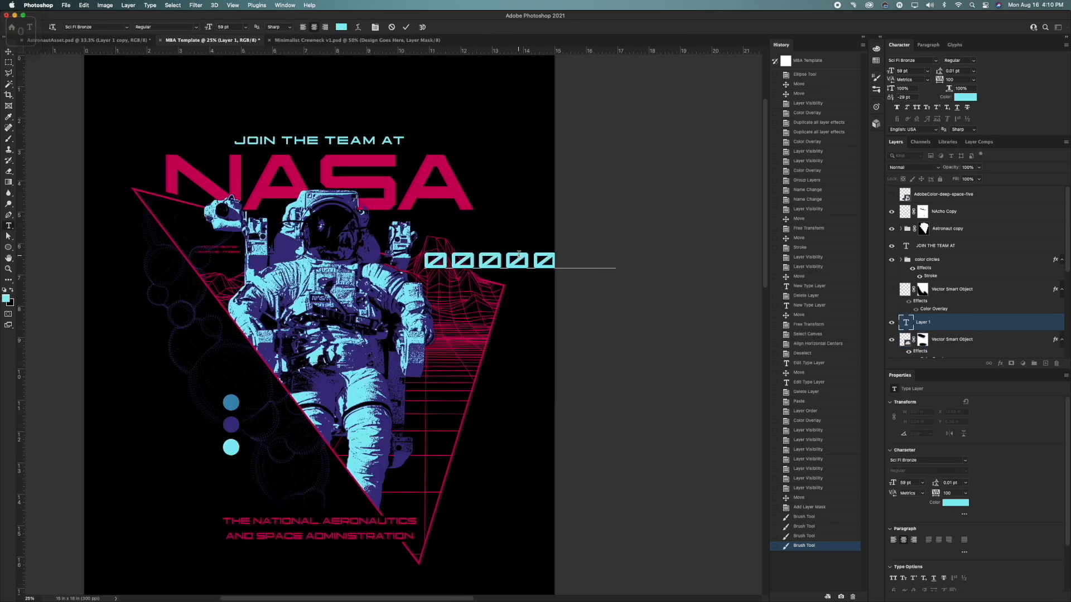
Add small vertical columns of the digits 0000000 and 1111111 above the triangle's right corner and compare the design without them.
{"action": "key", "text": "super+a"}
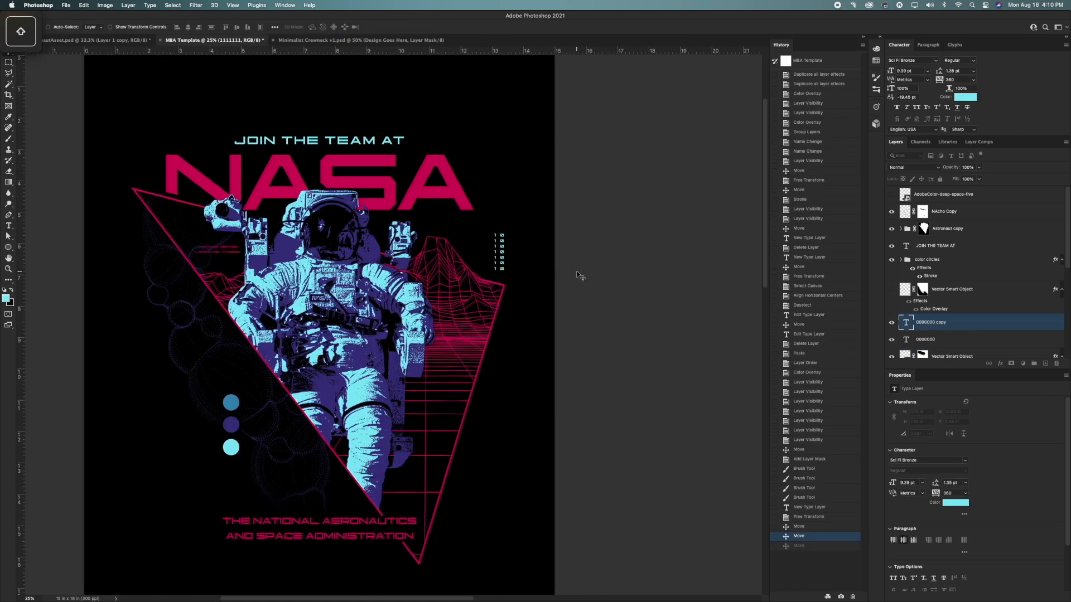
{"action": "left_click_drag", "start_coordinate": [534, 256], "coordinate": [537, 256]}
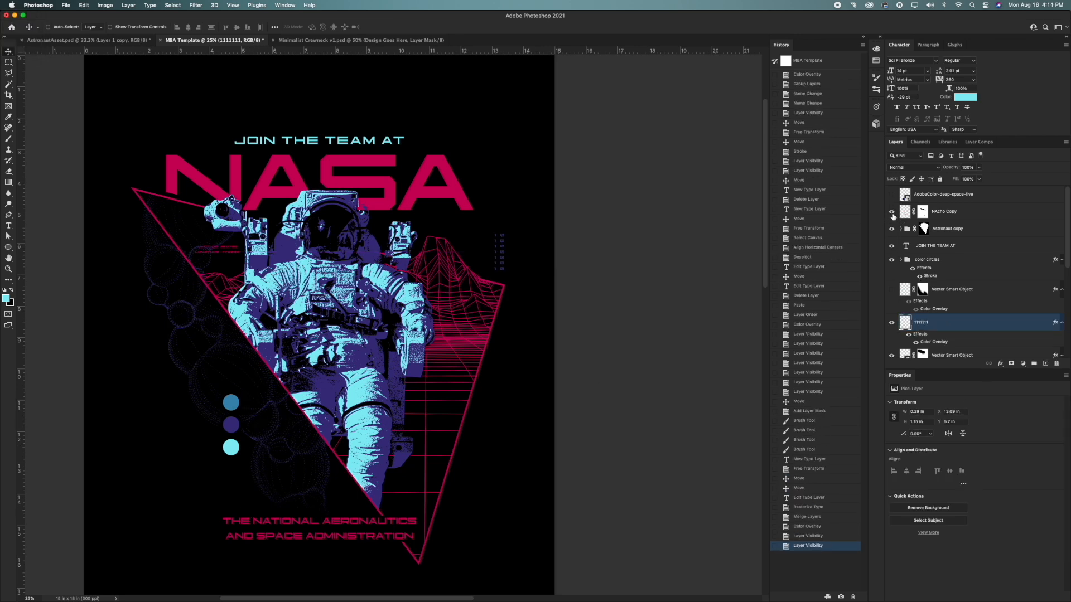
{"action": "left_click", "coordinate": [891, 322]}
{"action": "left_click", "coordinate": [892, 325]}
Recolour the top circle's Color Overlay with the crimson sampled from the NASA lettering.
{"action": "left_click", "coordinate": [939, 329]}
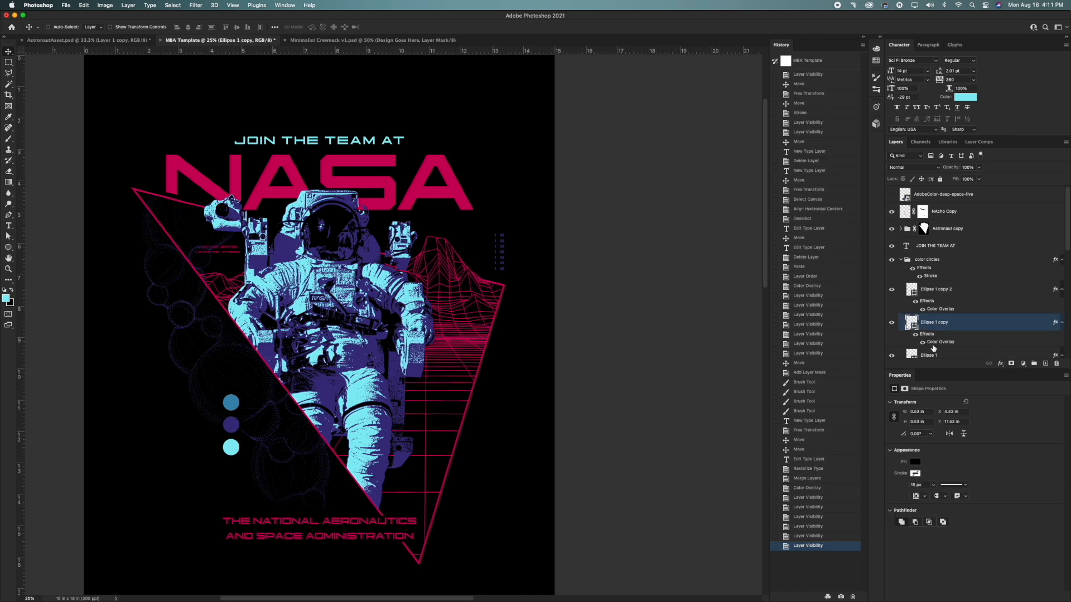
{"action": "double_click", "coordinate": [941, 309]}
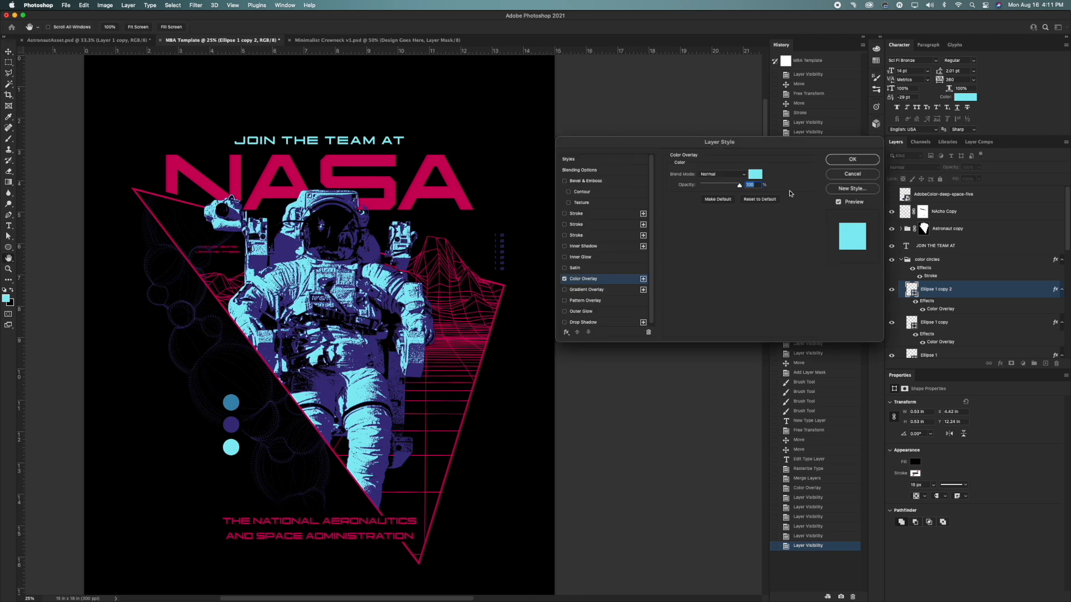
{"action": "left_click", "coordinate": [761, 176]}
{"action": "left_click", "coordinate": [396, 190]}
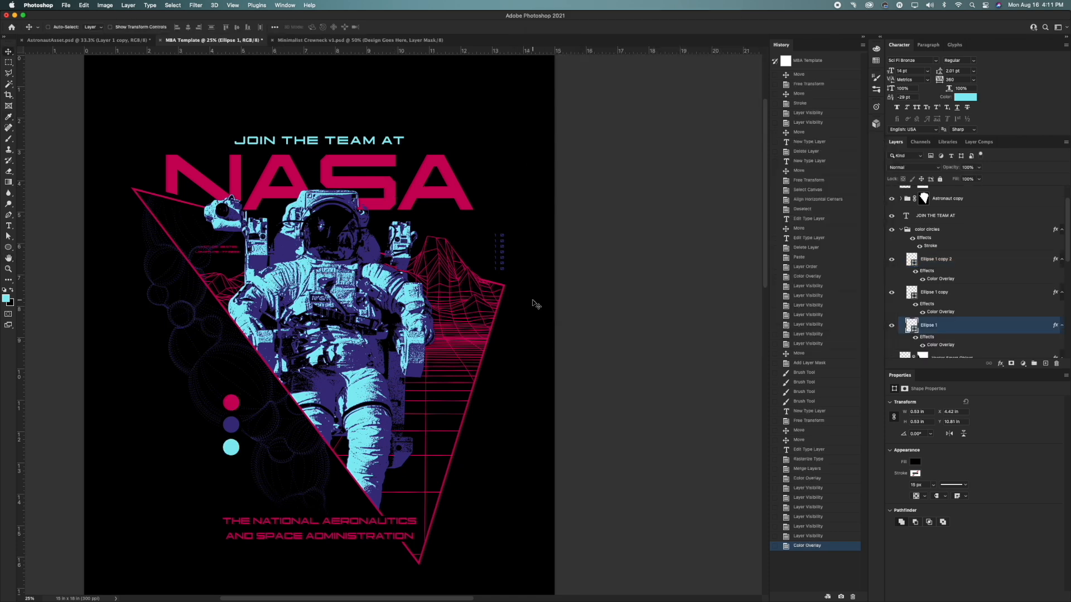
Group all design layers from NAcho Copy down to the NASA lettering, leaving out the Astronaut group and background.
{"action": "key", "text": "z"}
{"action": "left_click", "coordinate": [395, 300], "text": "alt"}
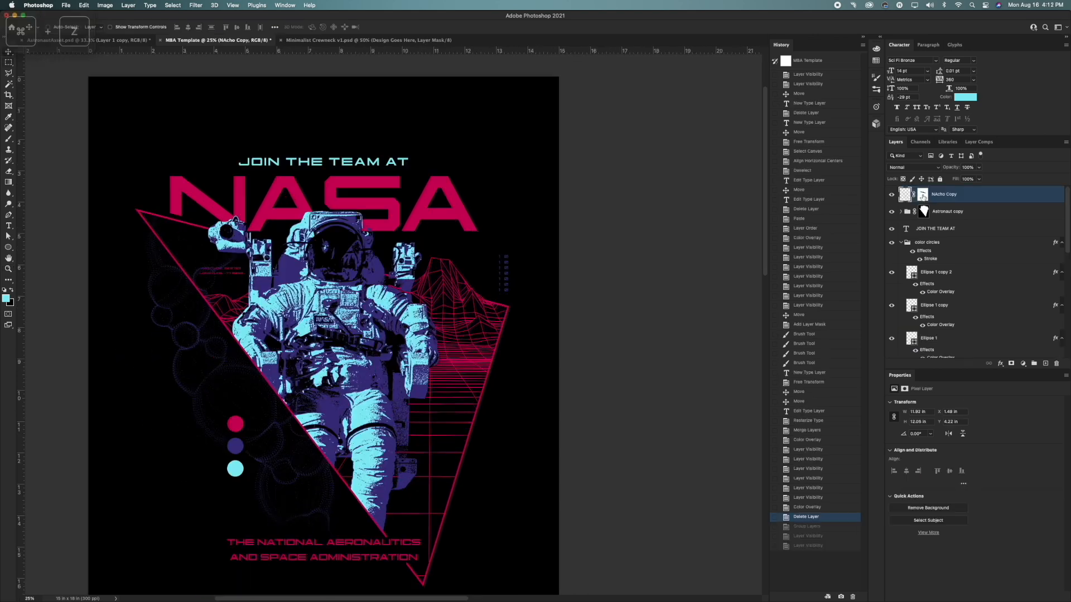
{"action": "left_click", "coordinate": [942, 330], "text": "shift"}
{"action": "key", "text": "super+g"}
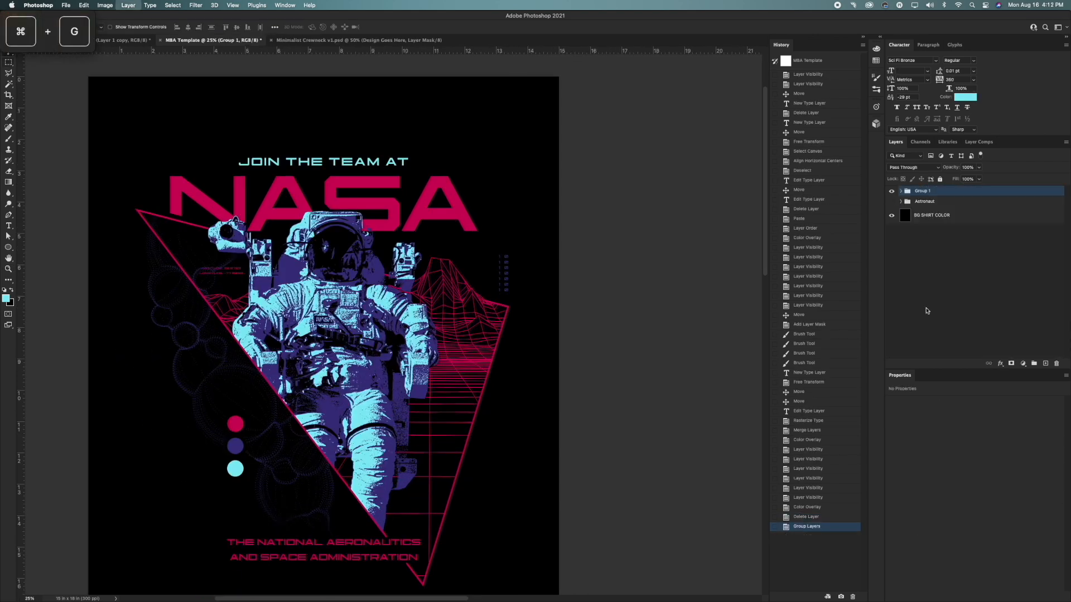
Rename the new layer group "Final Designs".
{"action": "double_click", "coordinate": [923, 190]}
{"action": "type", "text": "Final Desig"}
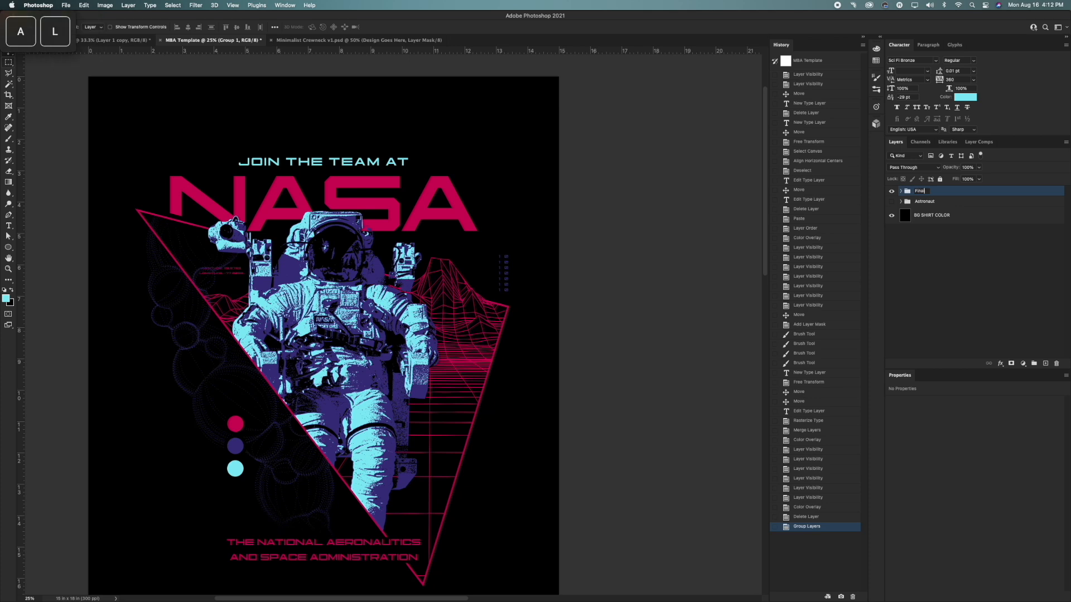
{"action": "key", "text": "BackSpace"}
{"action": "key", "text": "BackSpace"}
{"action": "key", "text": "BackSpace"}
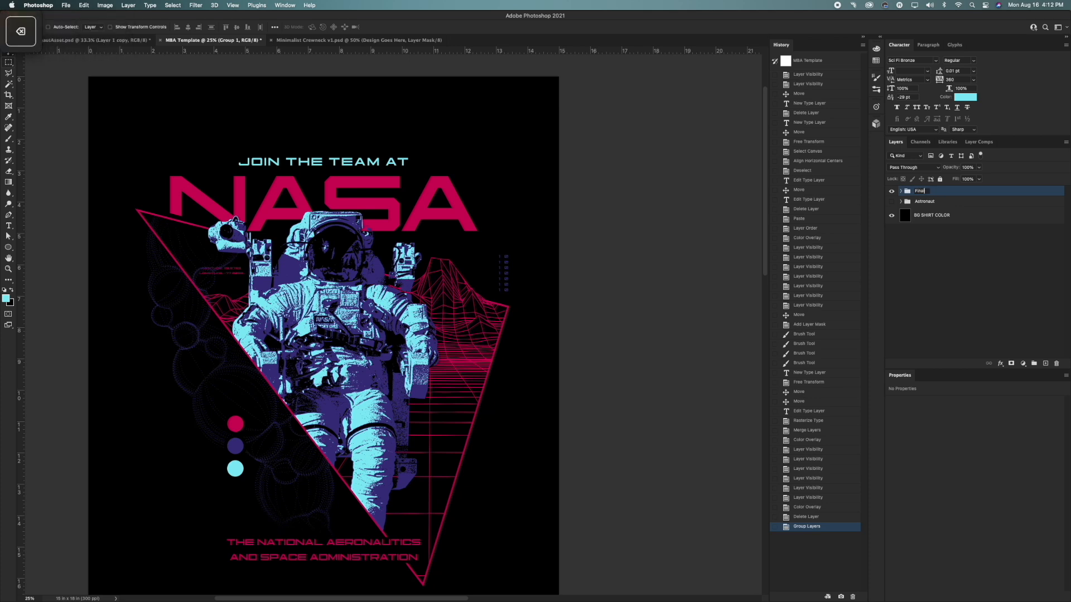
{"action": "key", "text": "BackSpace"}
{"action": "key", "text": "BackSpace"}
{"action": "key", "text": "BackSpace"}
{"action": "key", "text": "BackSpace"}
{"action": "key", "text": "BackSpace"}
{"action": "type", "text": "Final Designs"}
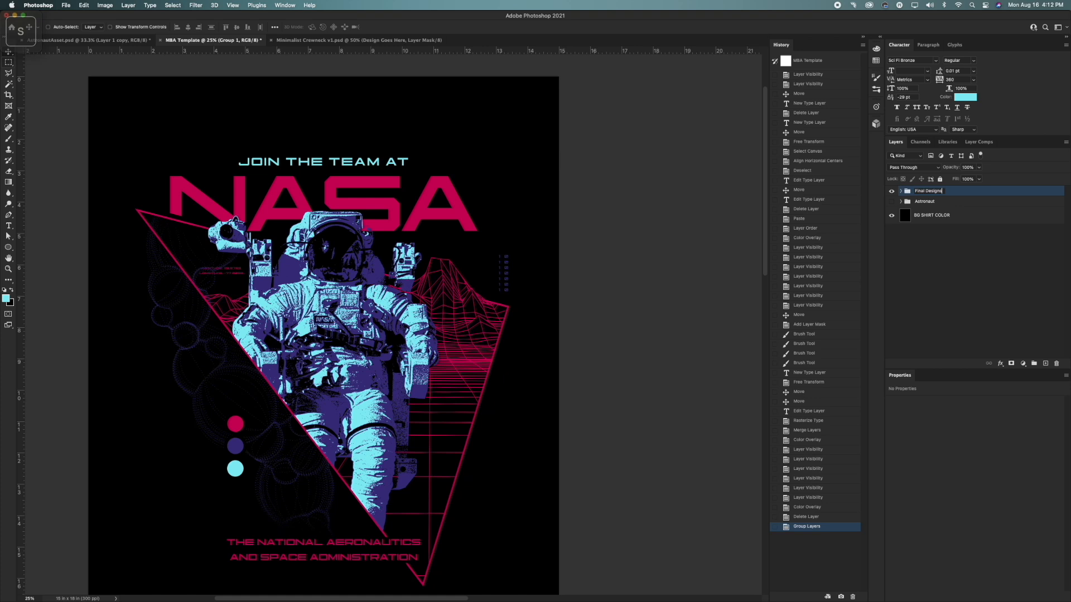
{"action": "key", "text": "Return"}
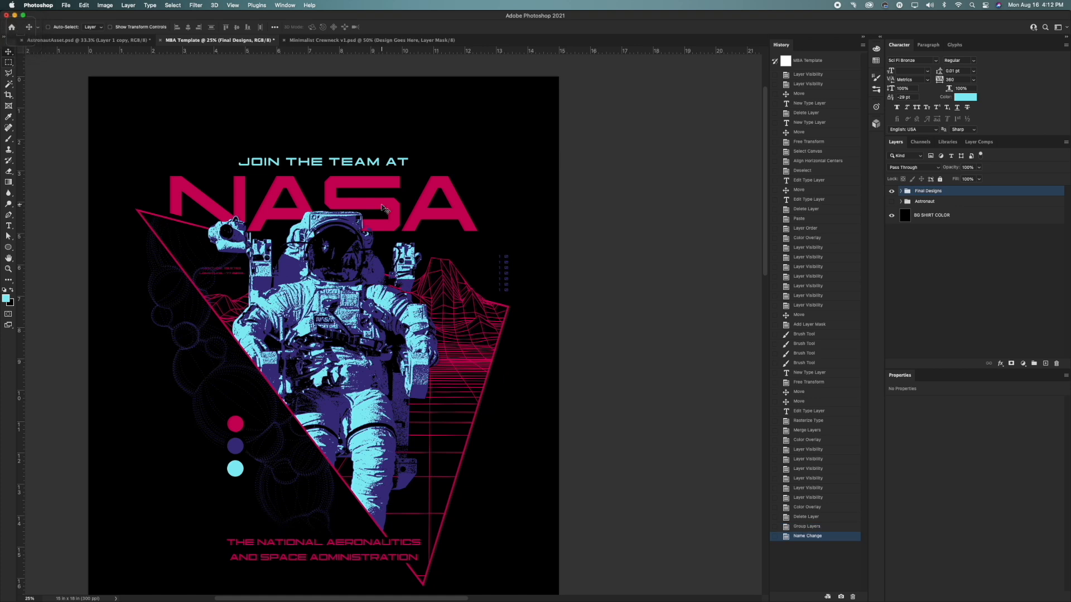
Group the layers from the longitude text down to the NASA lettering beneath Color Fill 1.
{"action": "scroll", "coordinate": [384, 212], "scroll_direction": "down", "scroll_amount": 2}
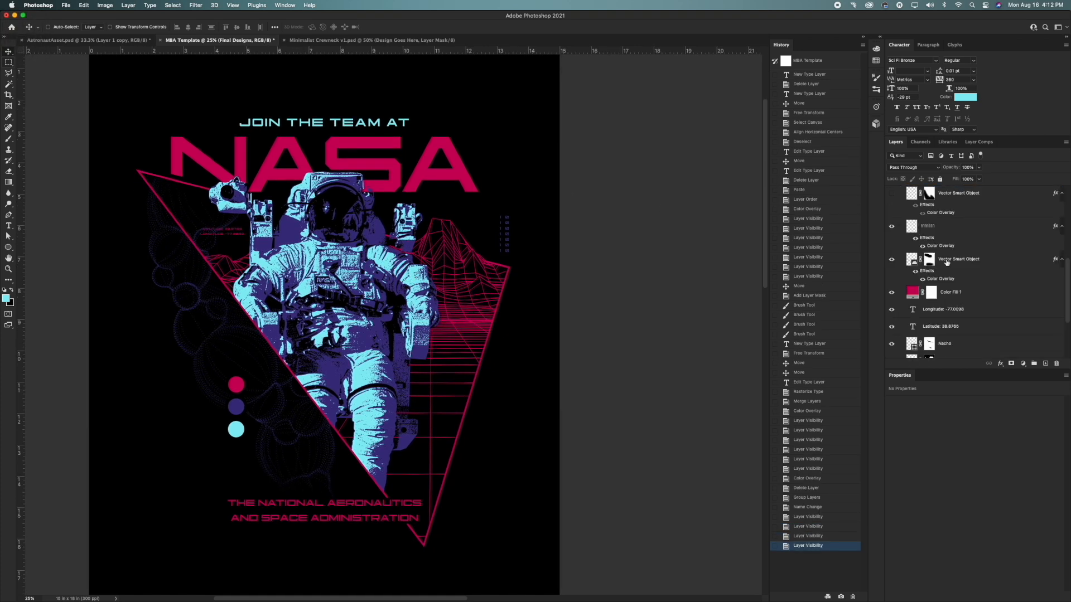
{"action": "left_click", "coordinate": [951, 294]}
{"action": "scroll", "coordinate": [952, 296], "scroll_direction": "down", "scroll_amount": 1}
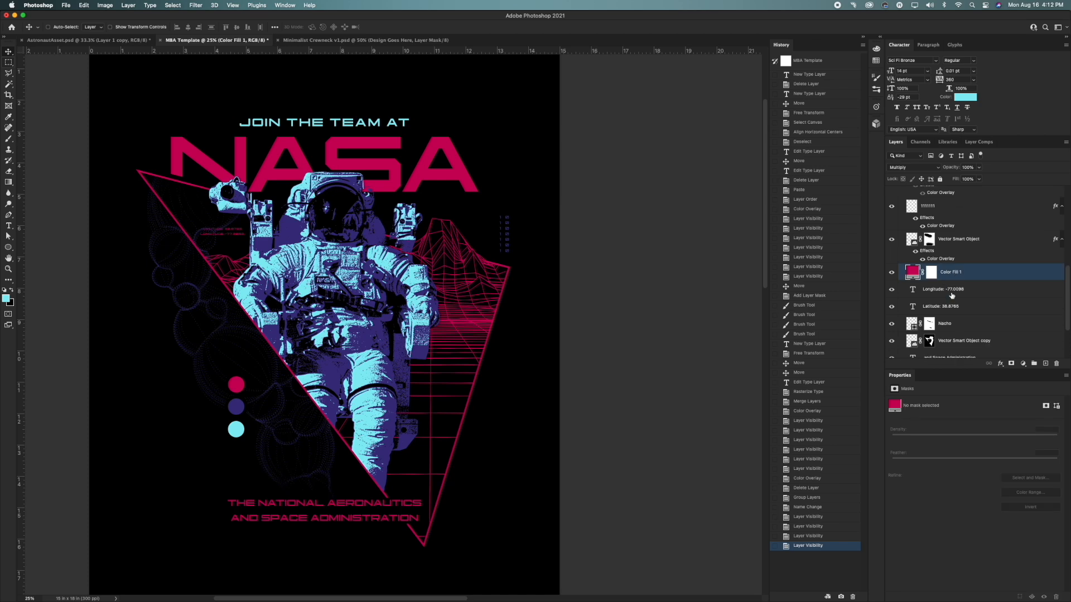
{"action": "left_click", "coordinate": [945, 290]}
{"action": "scroll", "coordinate": [944, 293], "scroll_direction": "down", "scroll_amount": 3}
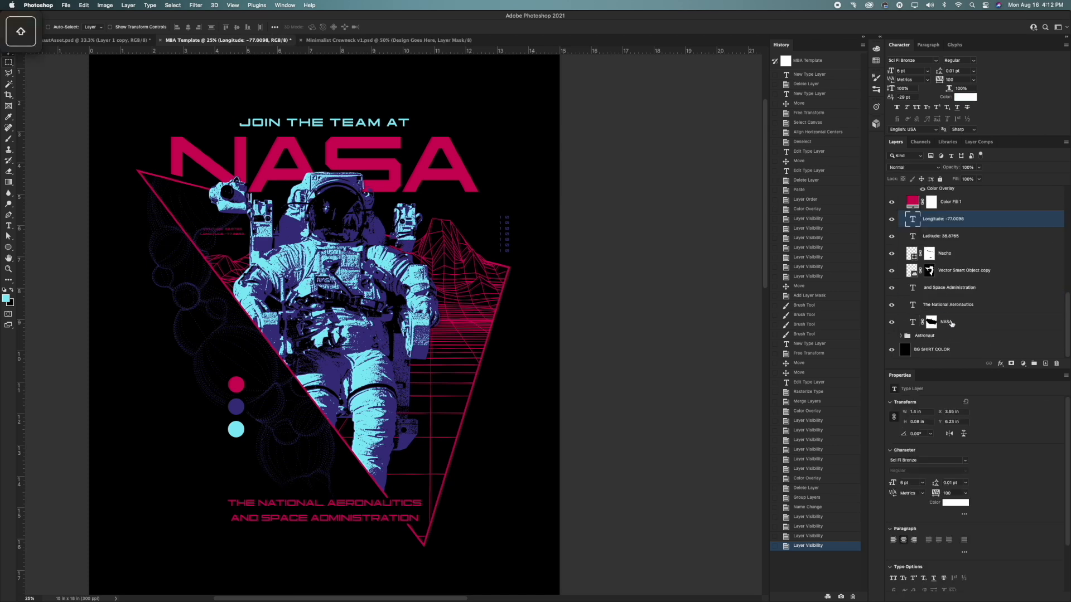
{"action": "left_click", "coordinate": [948, 322], "text": "shift"}
{"action": "key", "text": "super+g"}
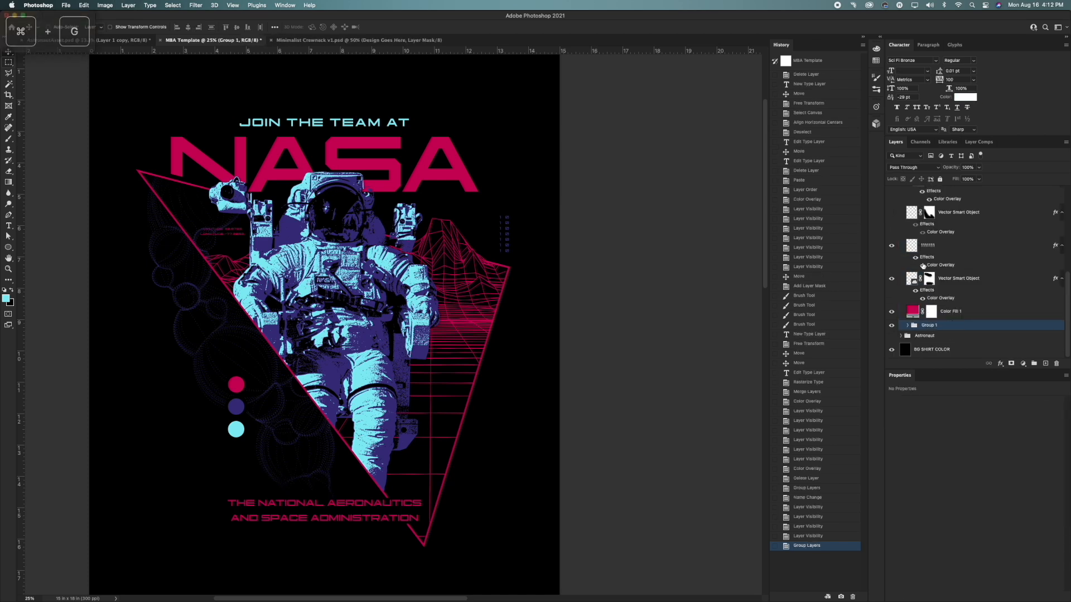
Clip the Color Fill 1 layer to the group beneath it and hide the BG SHIRT COLOR layer.
{"action": "left_click", "coordinate": [922, 318], "text": "alt"}
{"action": "scroll", "coordinate": [901, 268], "scroll_direction": "up", "scroll_amount": 5}
{"action": "left_click", "coordinate": [899, 192]}
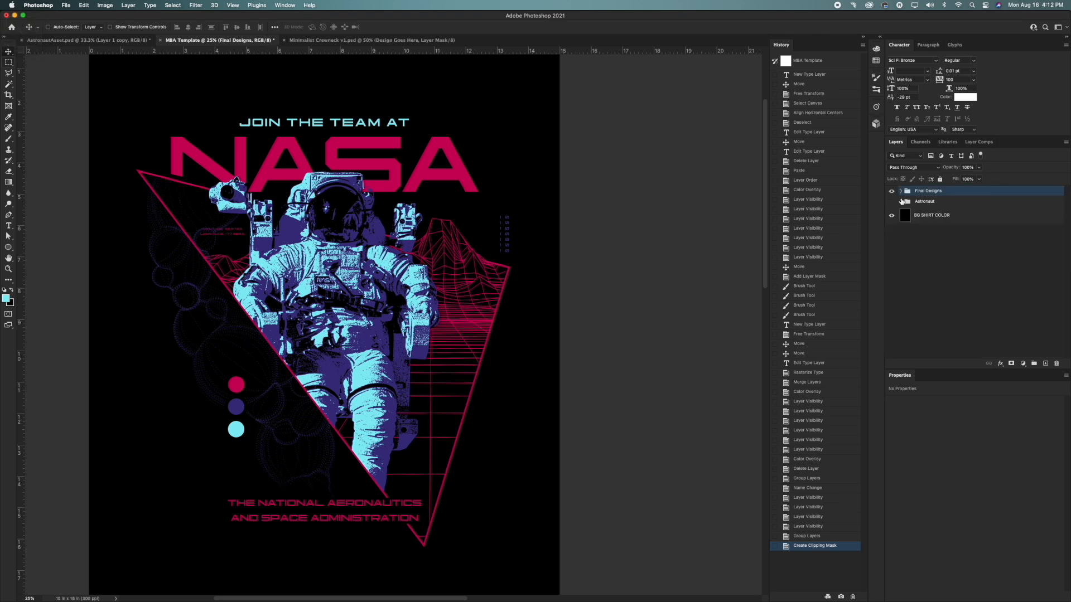
{"action": "left_click", "coordinate": [890, 216]}
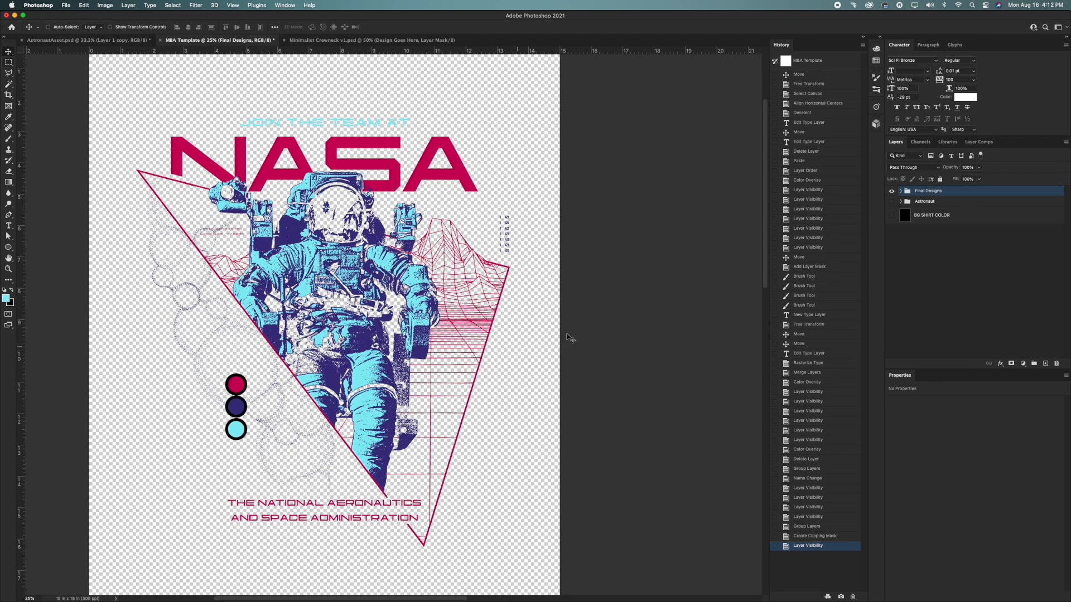
Release the clipping mask of the Color Fill 1 layer in Final Designs, and clip it to Group 1 again.
{"action": "left_click", "coordinate": [901, 192]}
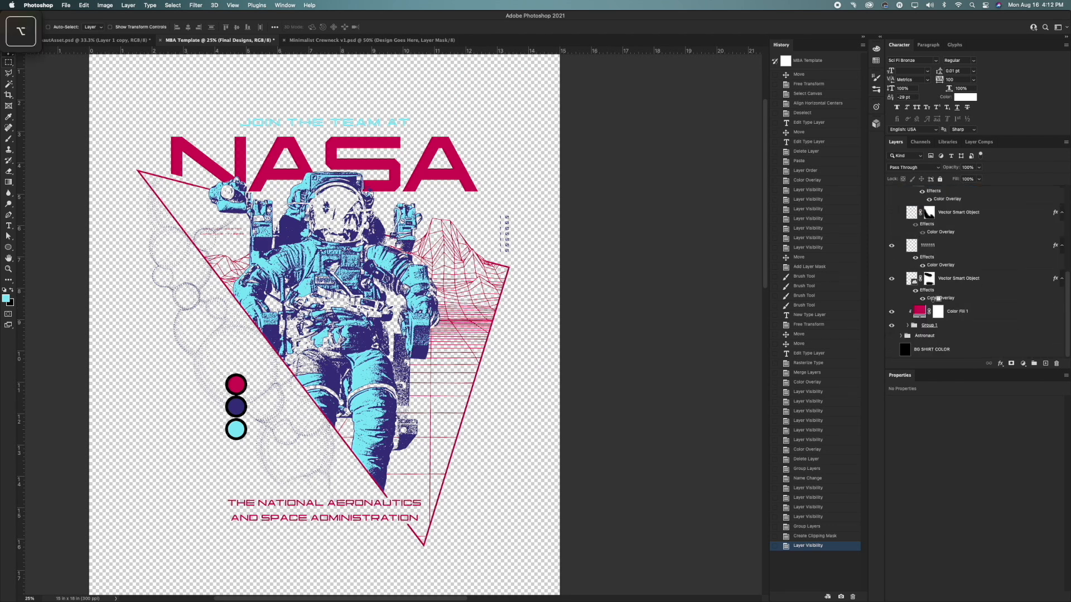
{"action": "left_click", "coordinate": [927, 318], "text": "alt"}
{"action": "left_click", "coordinate": [926, 318], "text": "alt"}
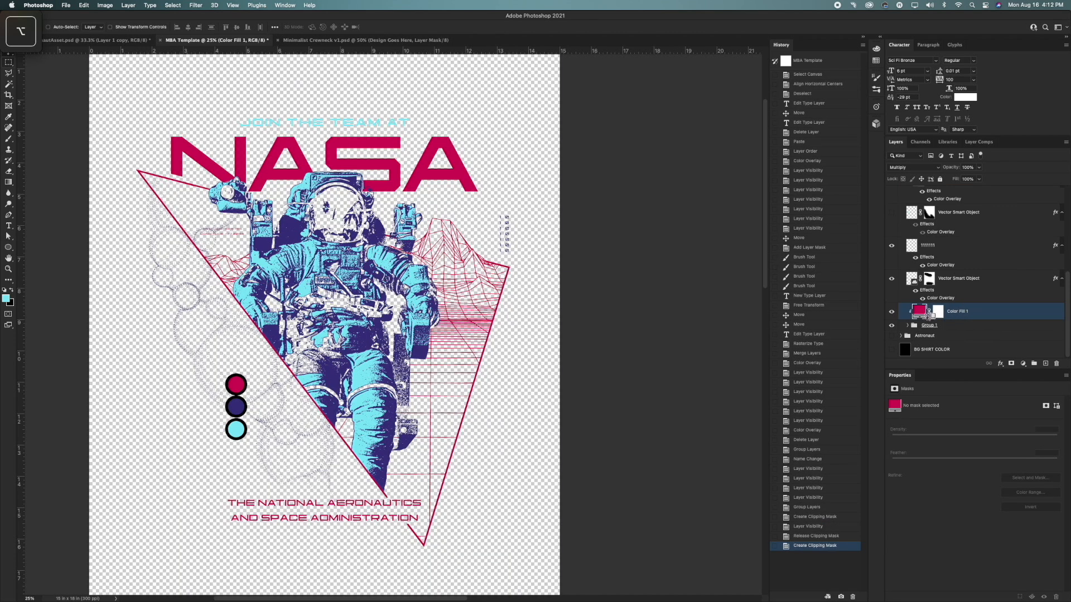
{"action": "scroll", "coordinate": [926, 234], "scroll_direction": "up", "scroll_amount": 3}
{"action": "left_click", "coordinate": [901, 191]}
Copy the whole design merged, and paste it into the Design Goes Here group of Minimalist Crewneck v1.psd.
{"action": "key", "text": "super+a"}
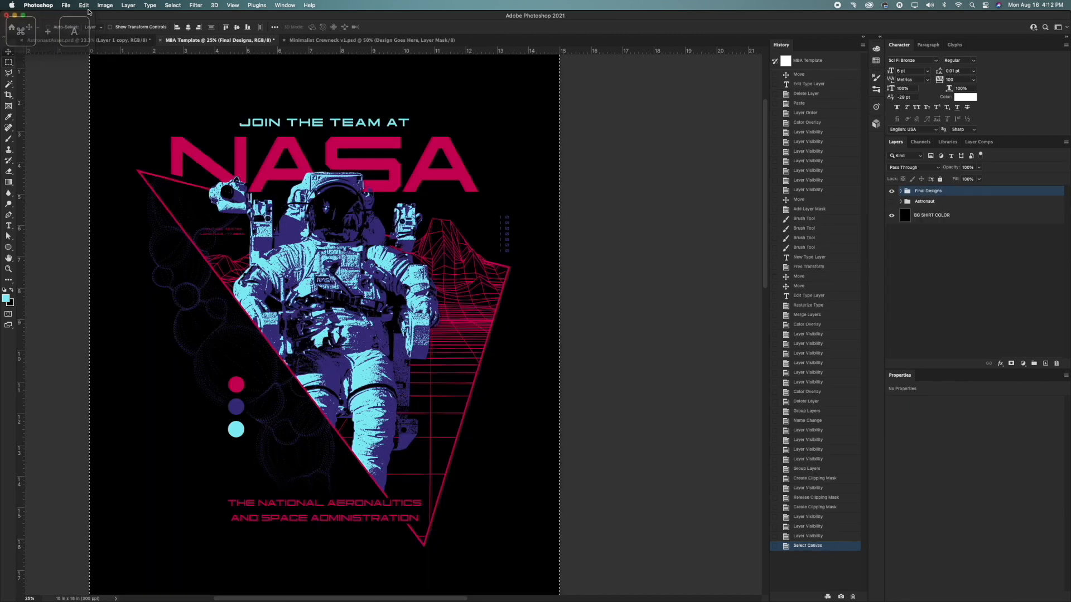
{"action": "left_click", "coordinate": [84, 5]}
{"action": "left_click", "coordinate": [92, 55]}
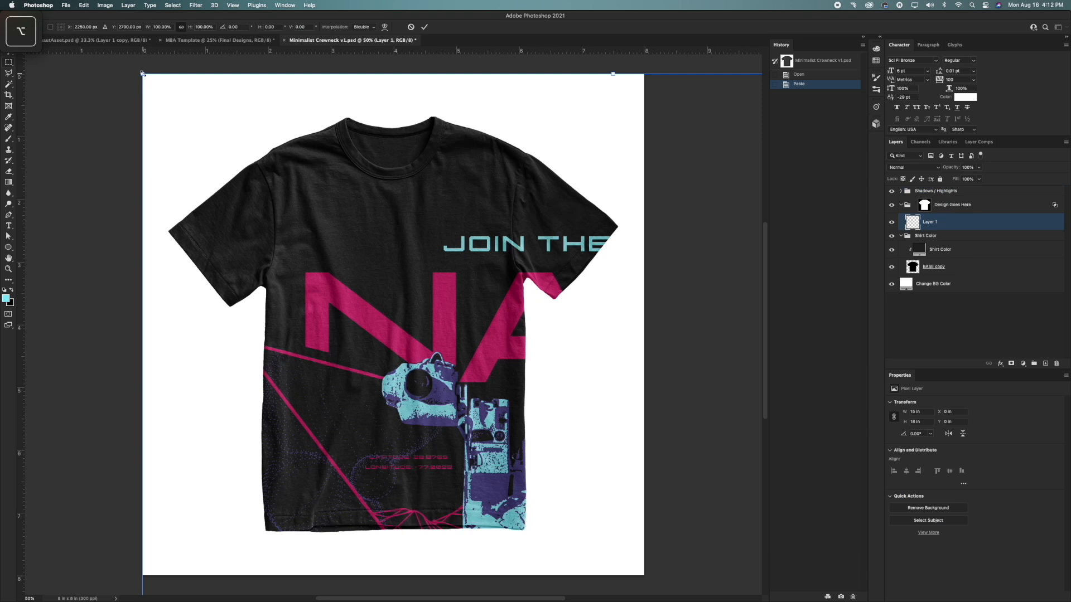
Scale the pasted design to about 4.31 x 5.17 in on the front of the shirt, and set its blend mode to Screen.
{"action": "left_click_drag", "start_coordinate": [240, 184], "coordinate": [538, 147]}
{"action": "left_click_drag", "start_coordinate": [487, 225], "coordinate": [464, 245]}
{"action": "key", "text": "Return"}
{"action": "left_click", "coordinate": [906, 168]}
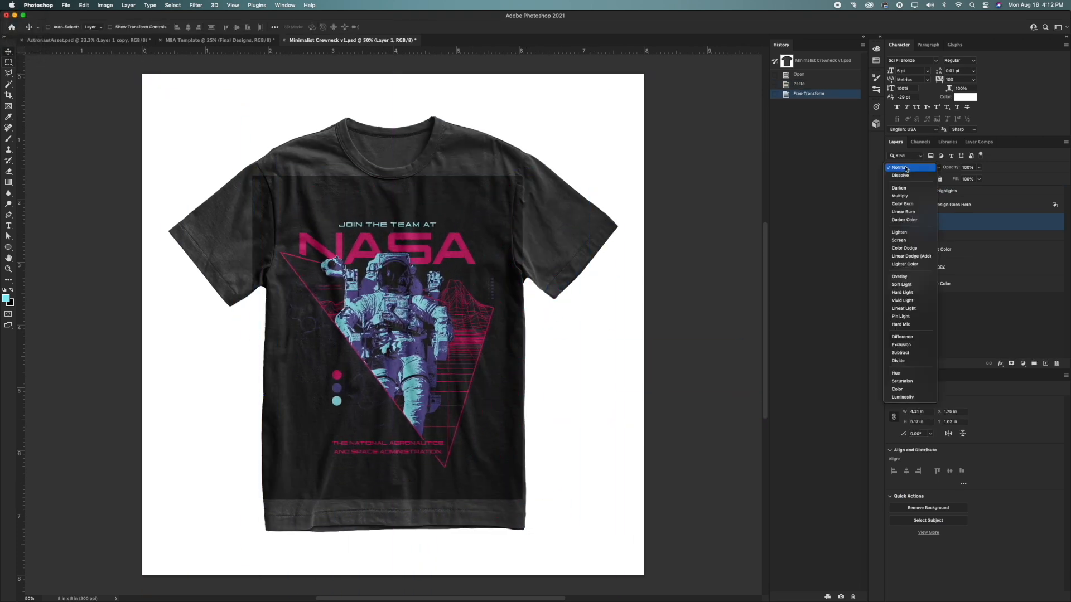
{"action": "key", "text": "Return"}
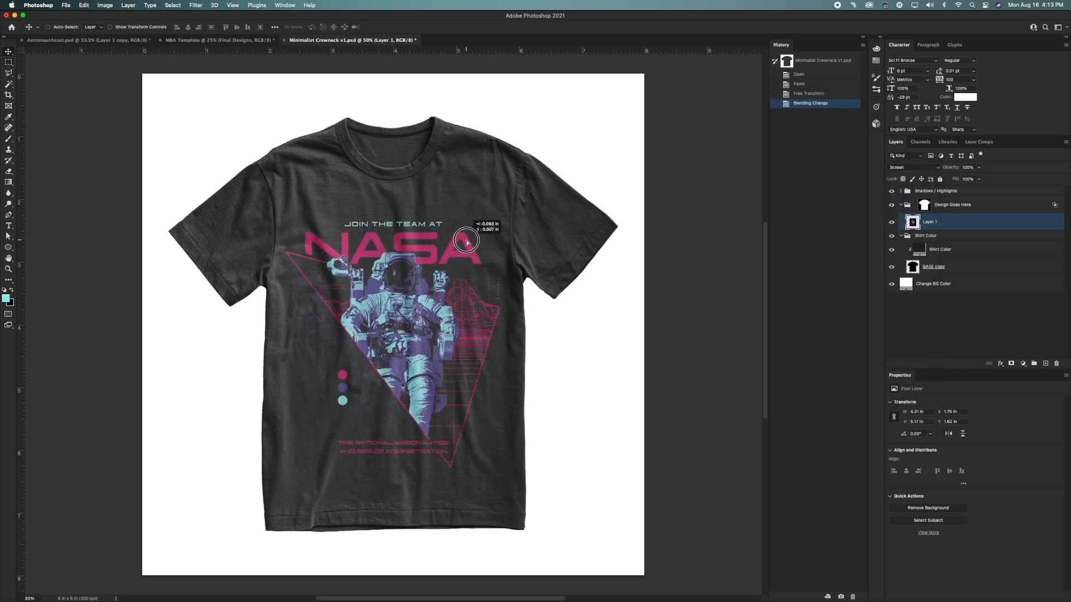